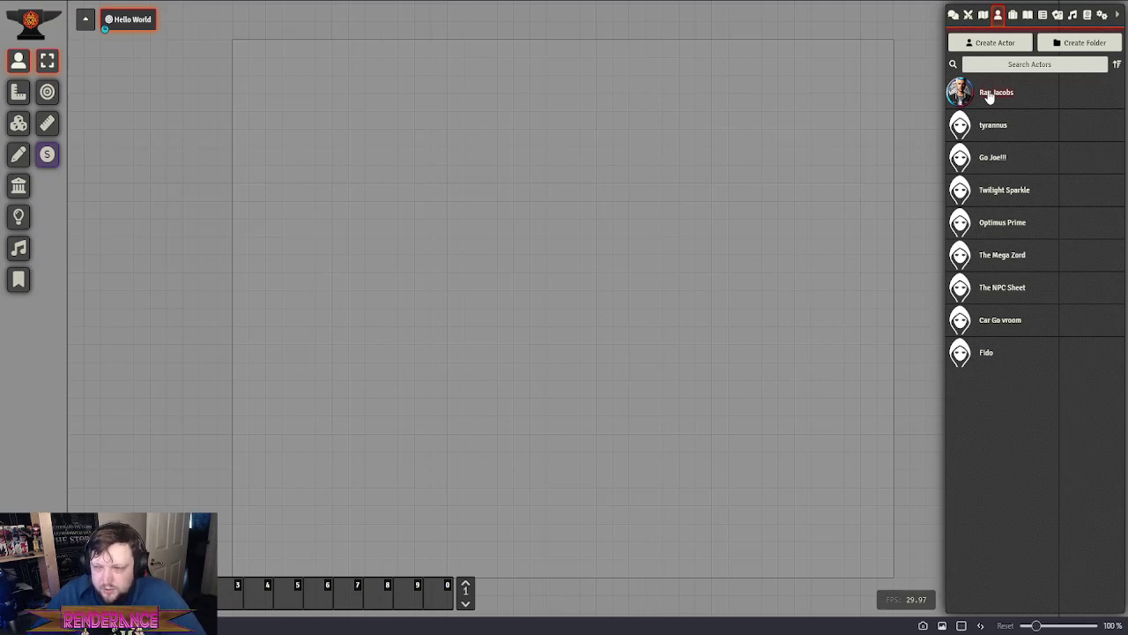
Open the first actor's sheet, the White Ranger, look over its skills and move the sheet aside to free canvas space
left_click(990, 97)
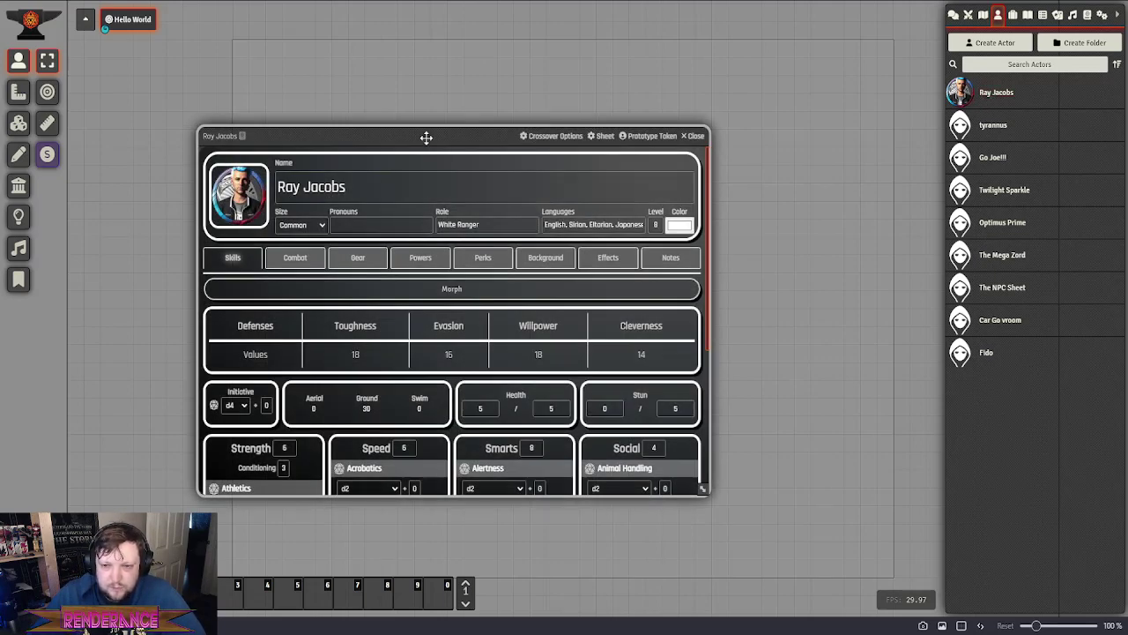
left_click_drag(426, 136, 465, 98)
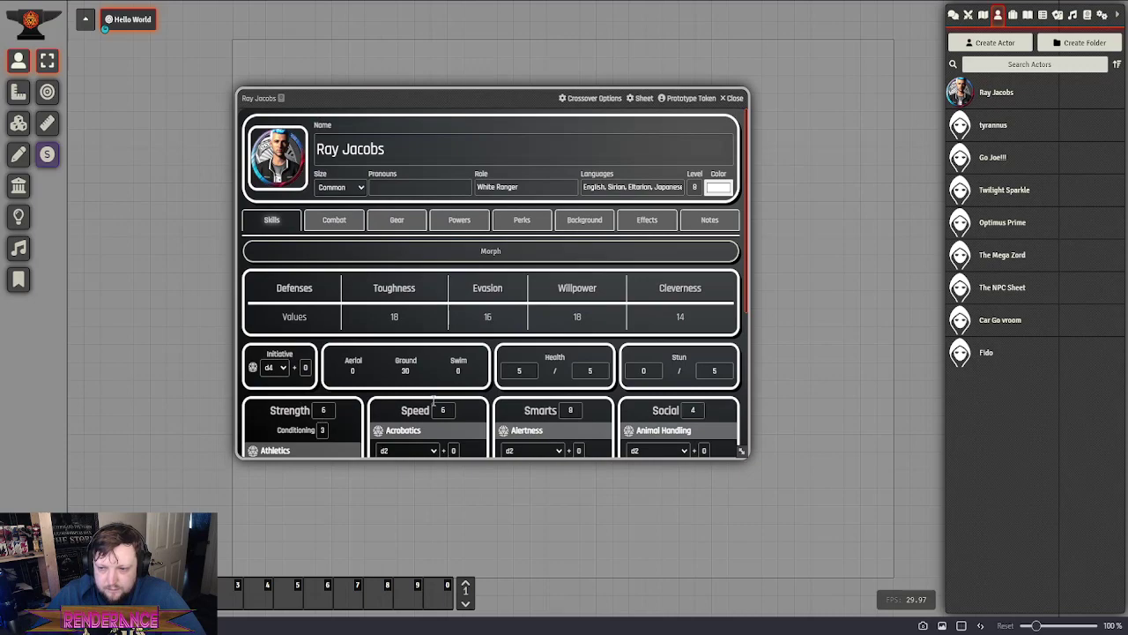
scroll(423, 385, "down", 5)
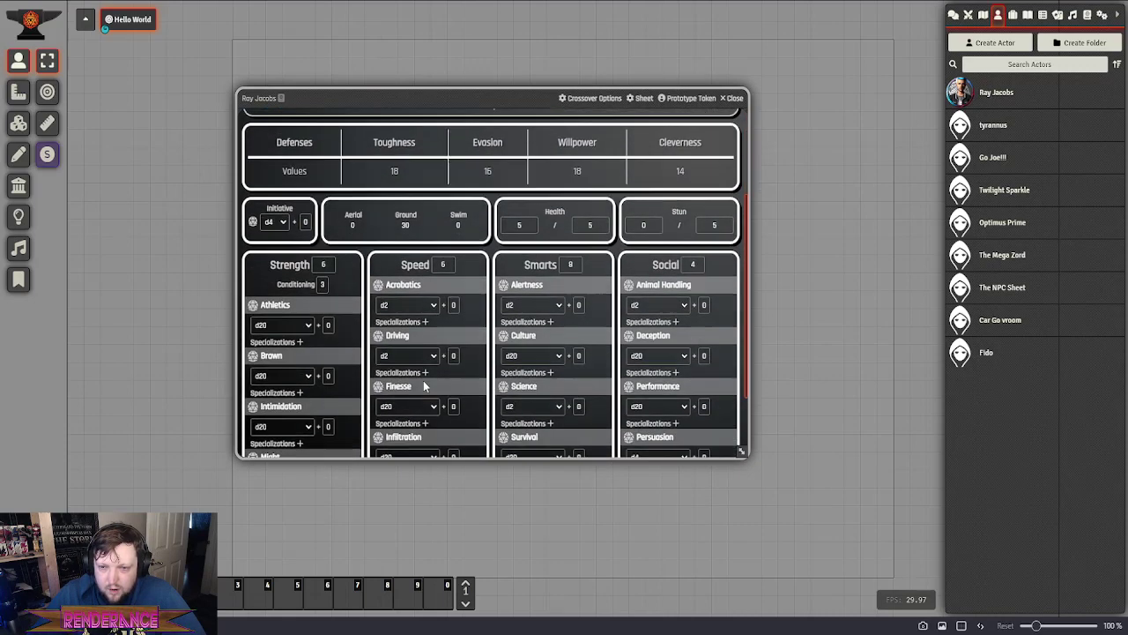
scroll(423, 385, "up", 5)
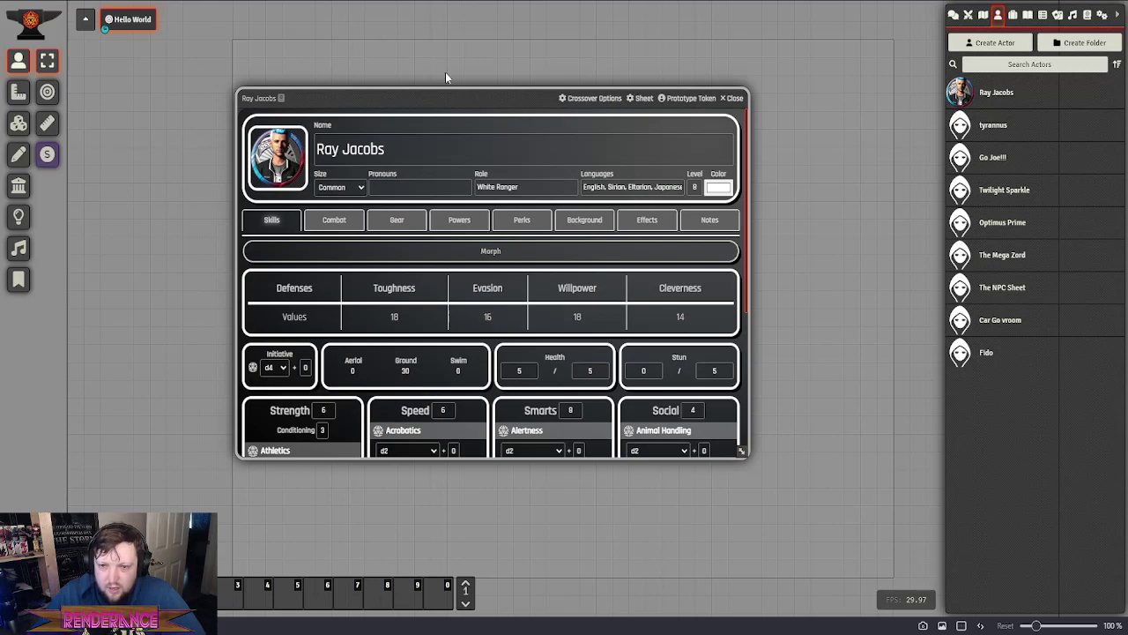
left_click_drag(432, 102, 259, 67)
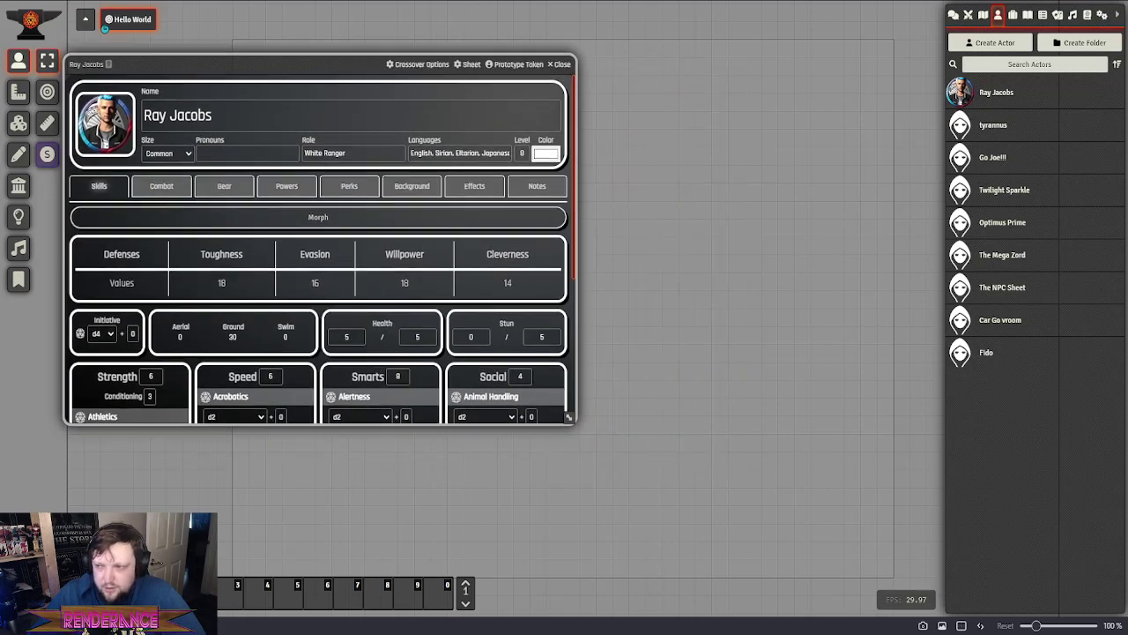
Open the Go Joe!!!, Optimus Prime and Twilight Sparkle sheets and spread them out beside the White Ranger's sheet for comparison
left_click(995, 163)
left_click_drag(494, 137, 520, 68)
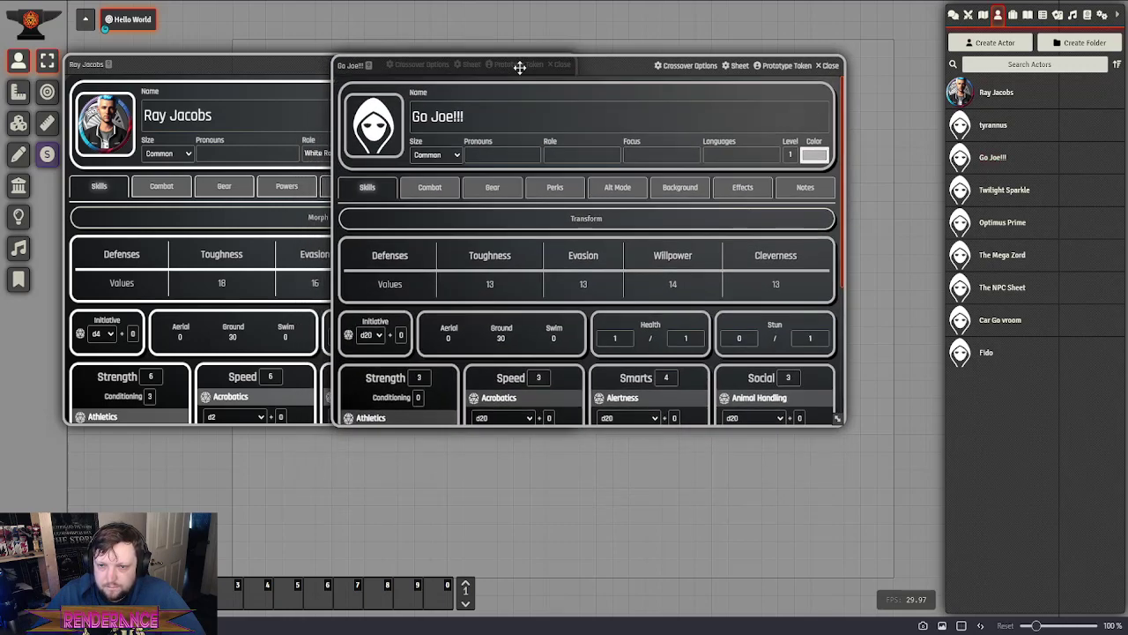
left_click(996, 227)
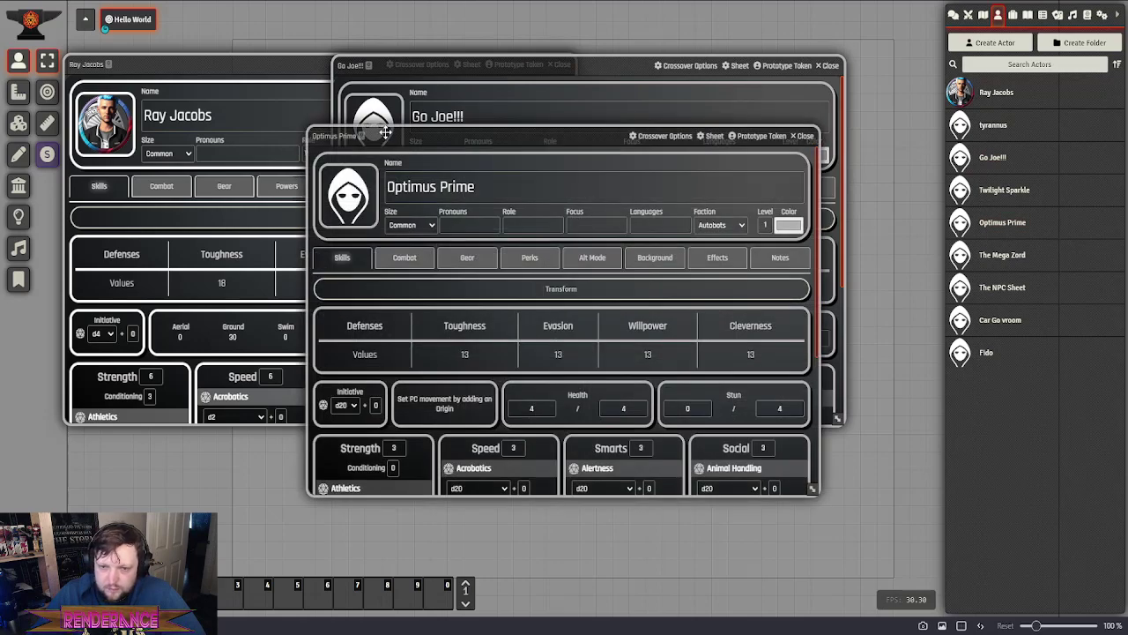
left_click_drag(385, 136, 134, 166)
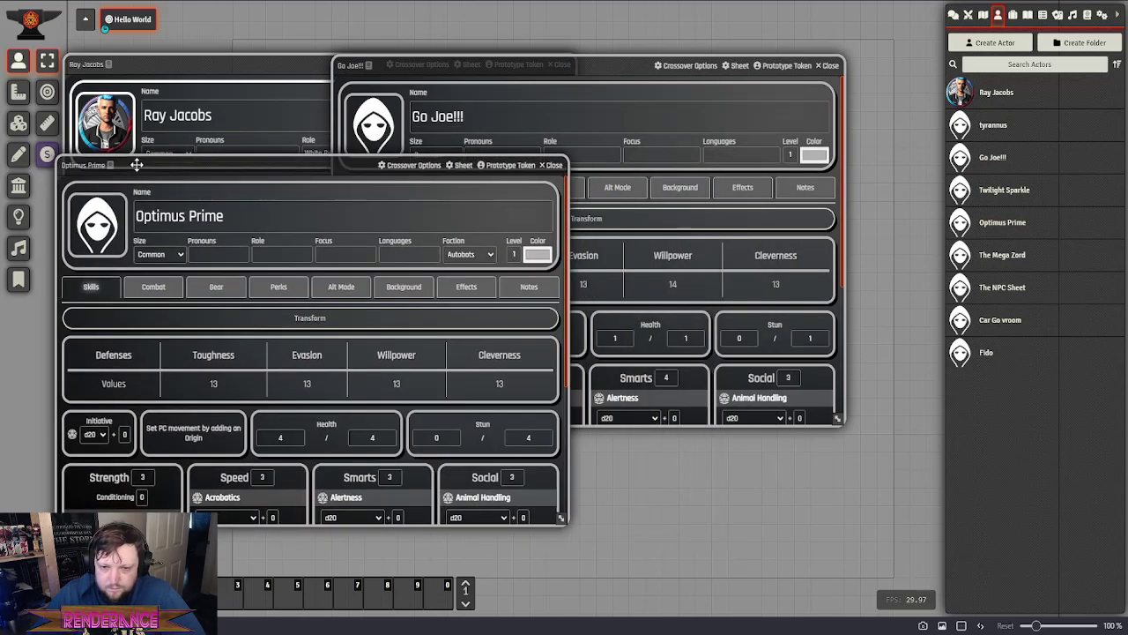
left_click(1007, 194)
left_click_drag(459, 143, 523, 171)
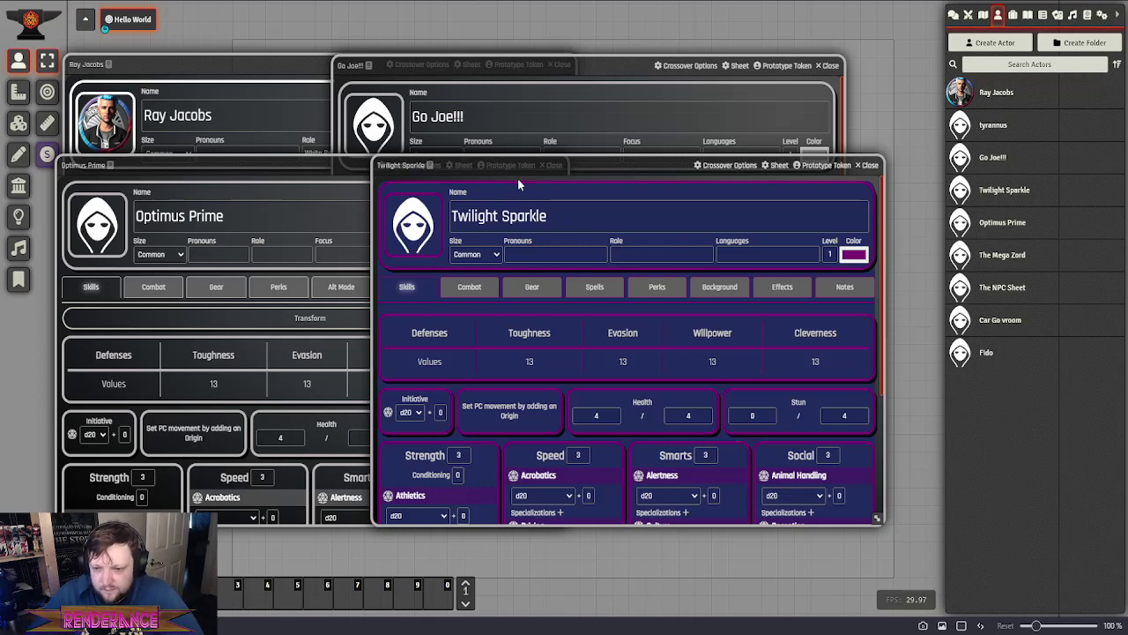
Look through the White Ranger's Combat, Gear, Perks, Background, Effects, Notes and Powers sections
left_click(244, 65)
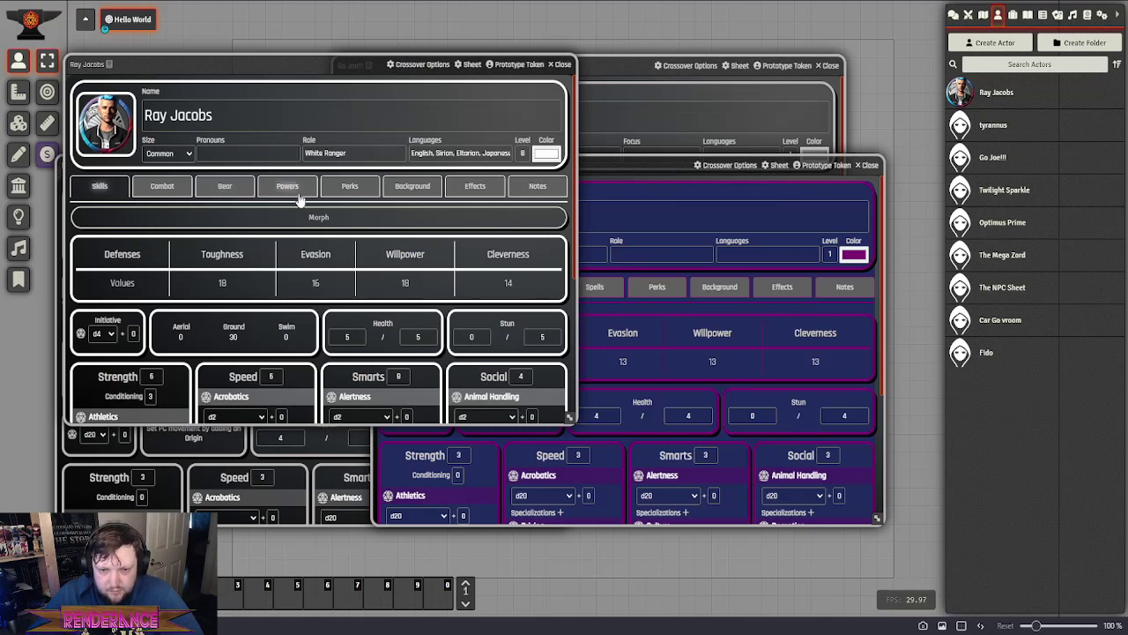
left_click(138, 187)
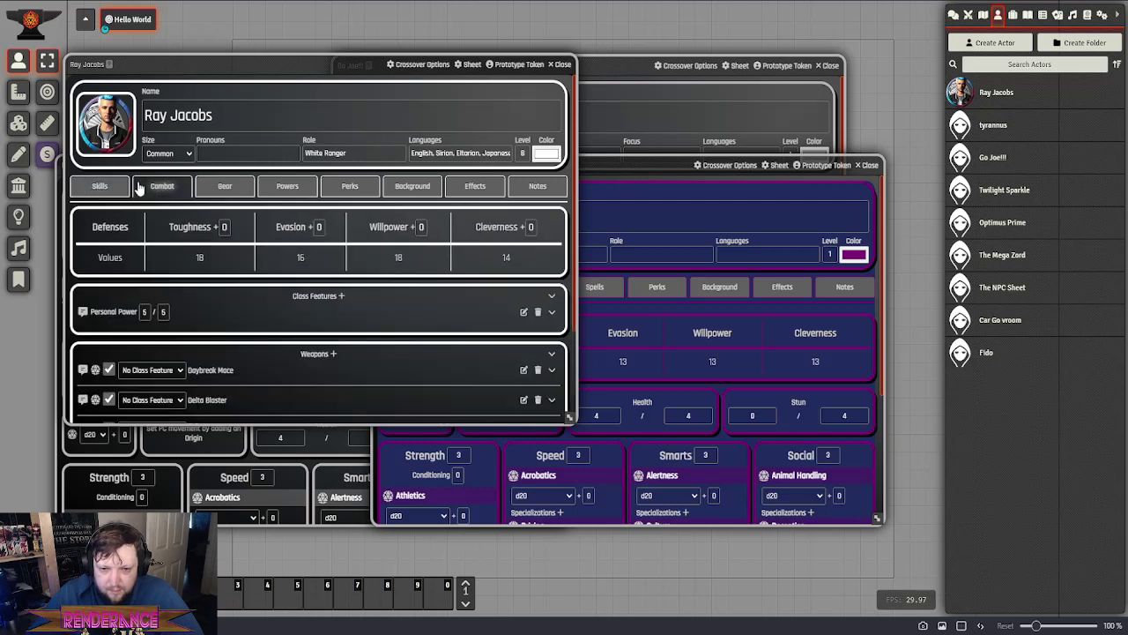
left_click(242, 194)
left_click(344, 195)
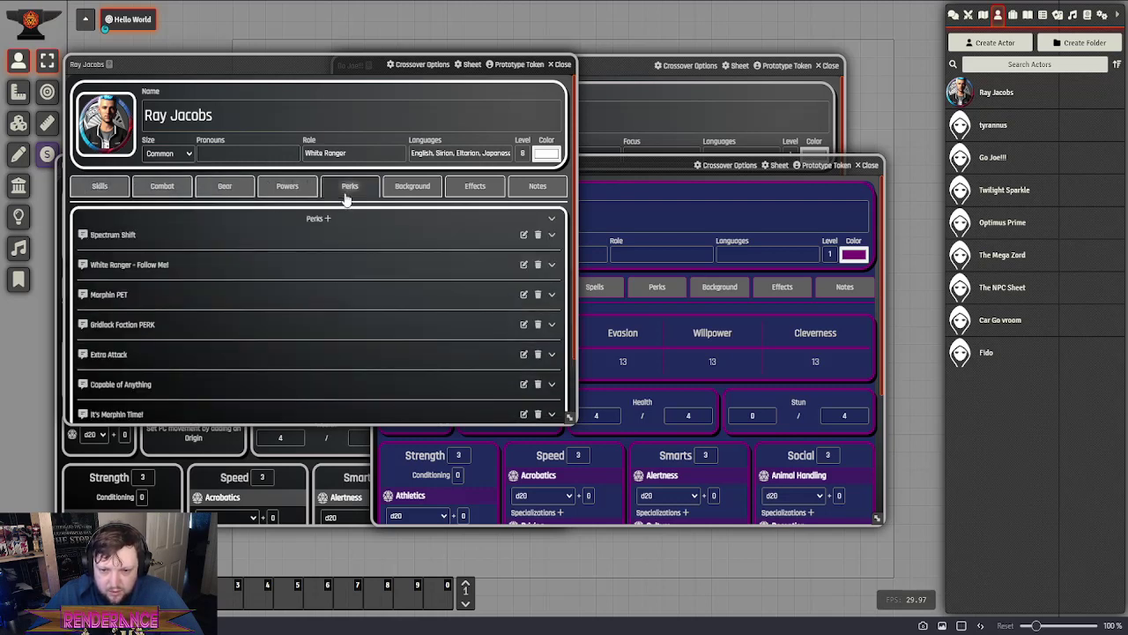
left_click(396, 198)
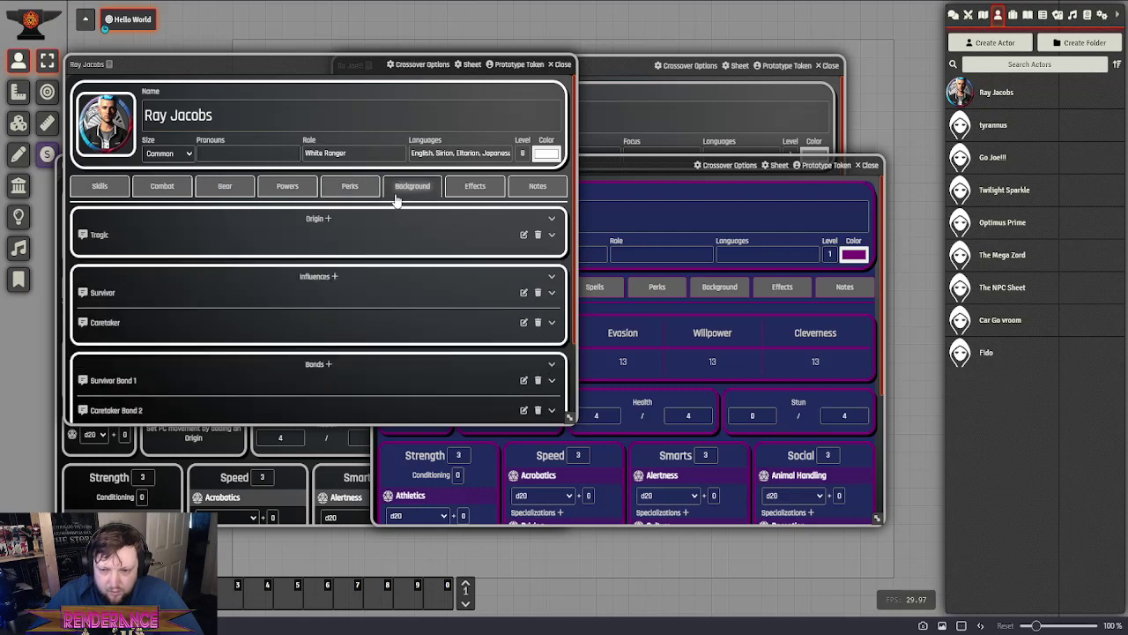
left_click(458, 189)
left_click(518, 189)
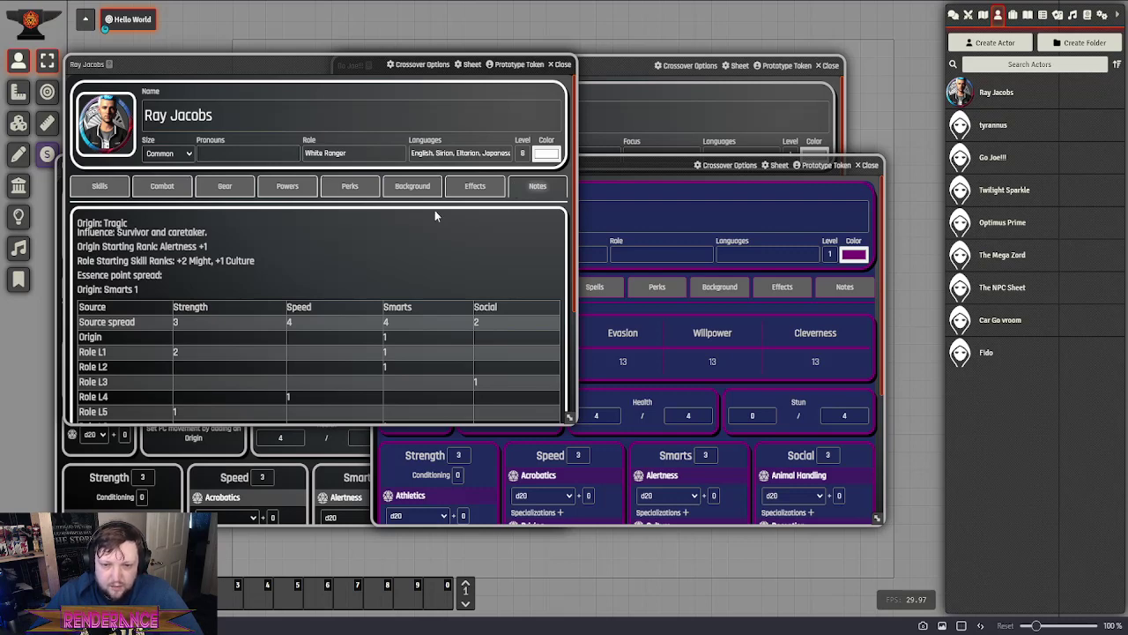
left_click(284, 189)
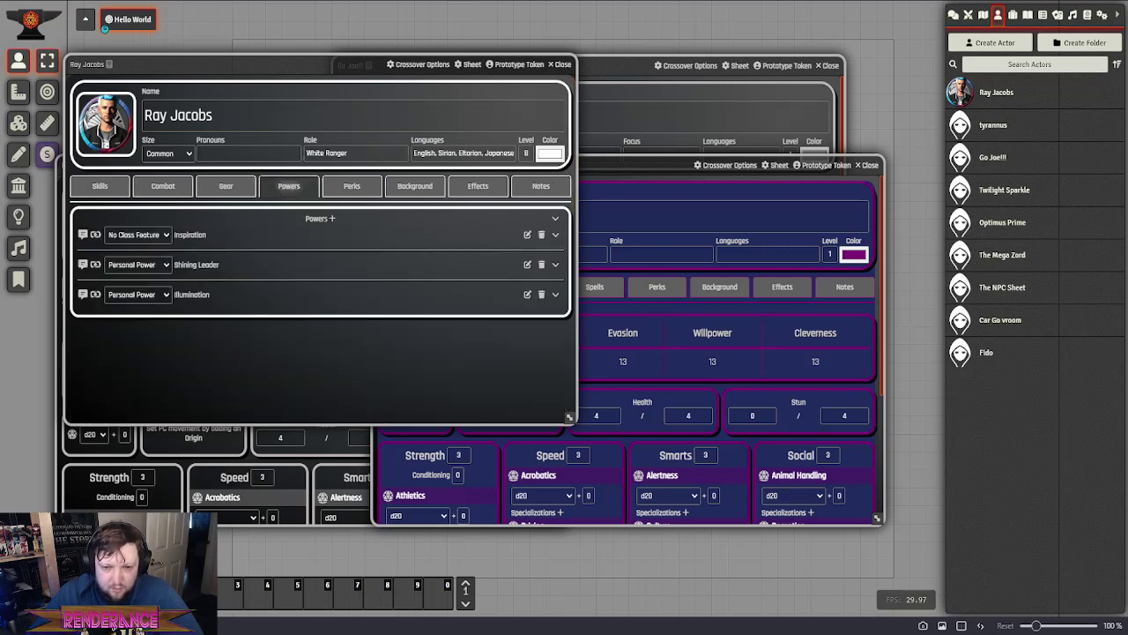
Apply Go Joe!!!'s Crossover Options with both morphing and transforming disallowed
left_click(632, 73)
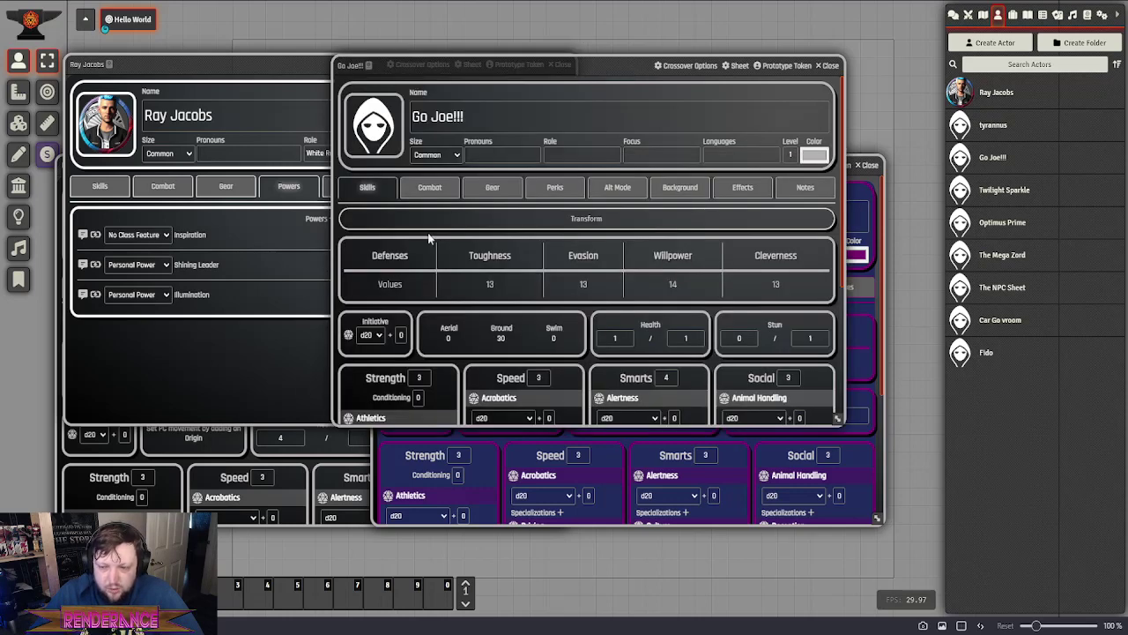
left_click(679, 65)
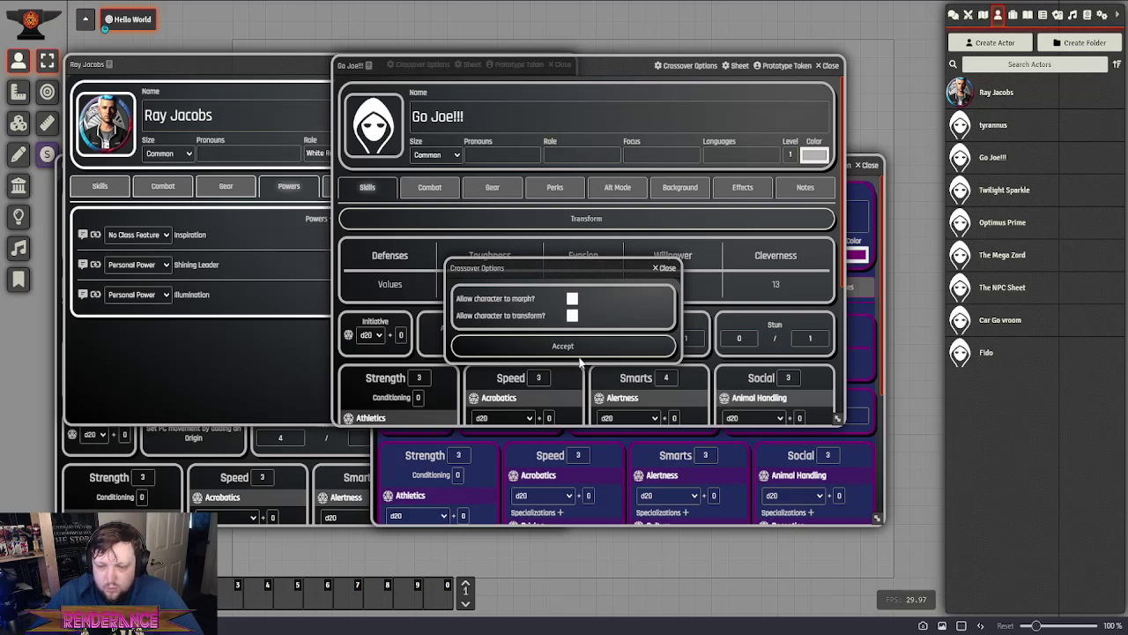
left_click(578, 355)
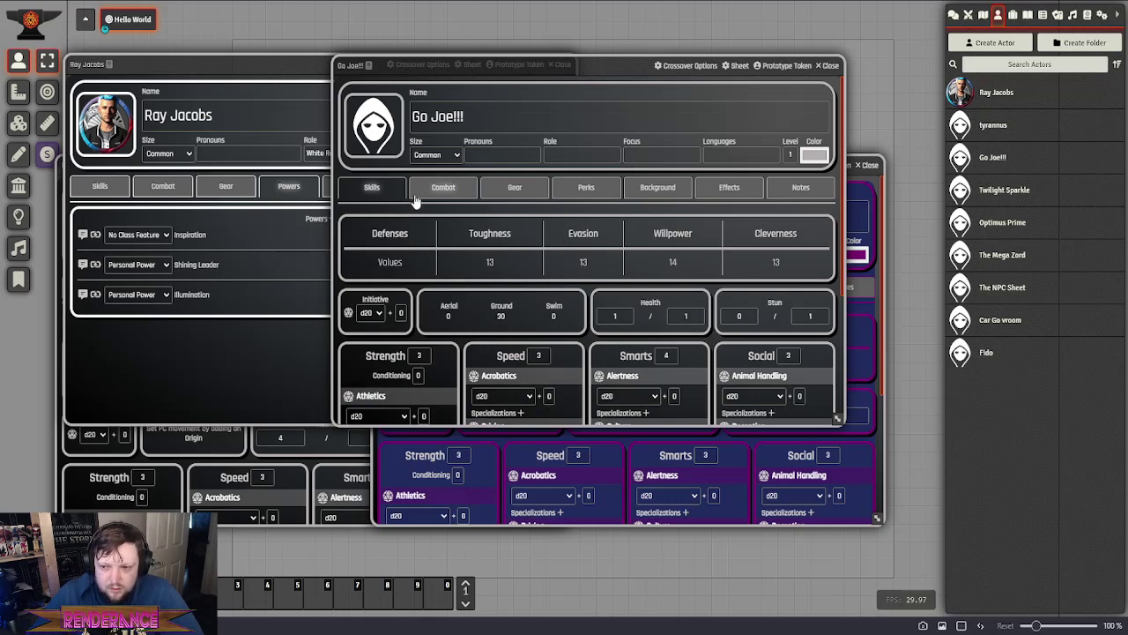
Look through Go Joe!!!'s Combat, Gear, Perks, Background, Effects and Notes sections
left_click(444, 187)
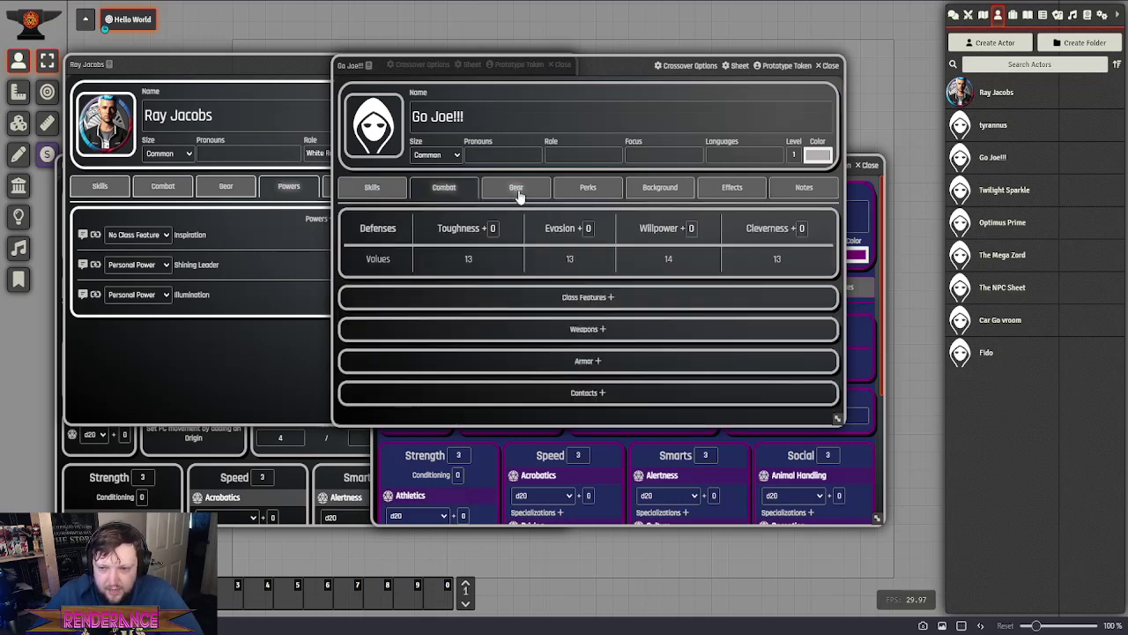
left_click(515, 187)
left_click(586, 187)
left_click(657, 187)
left_click(712, 189)
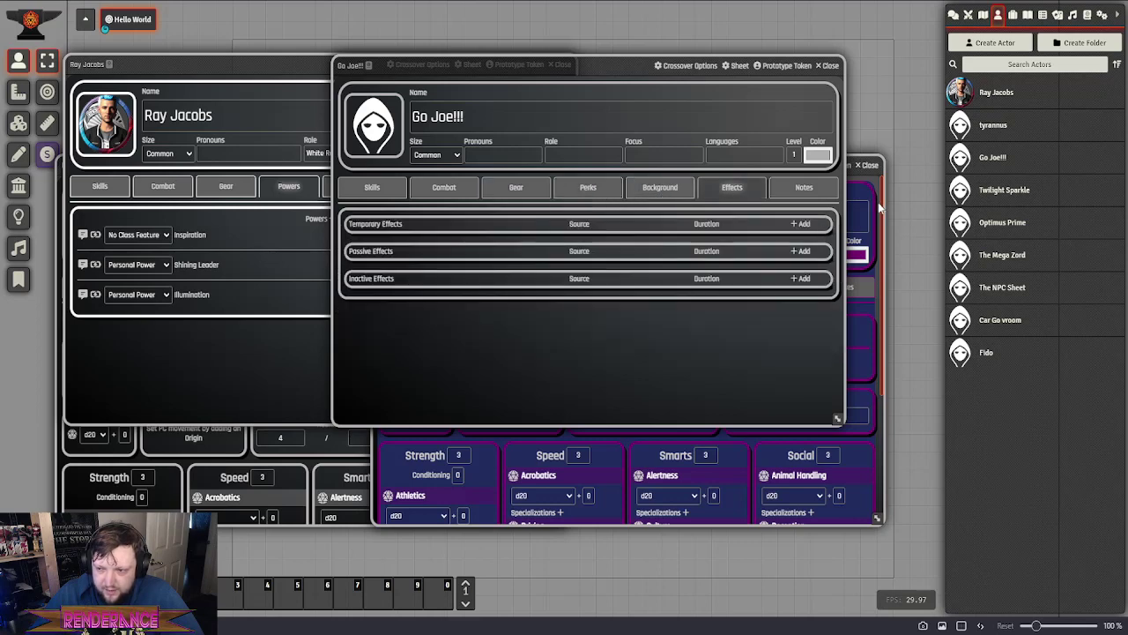
left_click(809, 190)
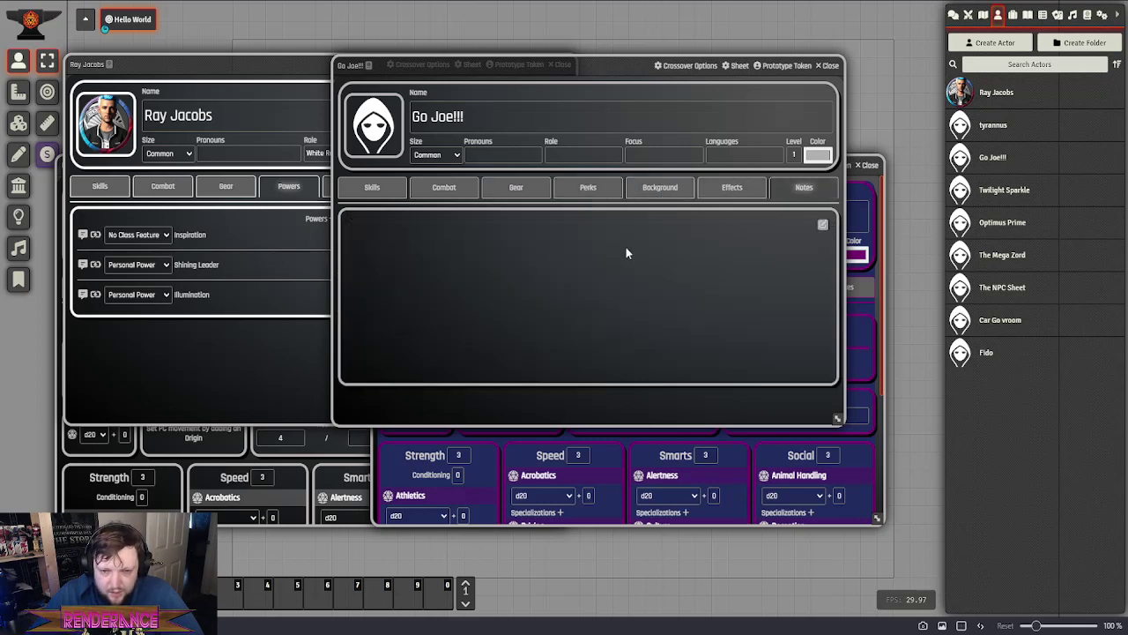
Try to transform Optimus Prime and examine the character's Alt Mode section before returning to Skills
left_click(251, 478)
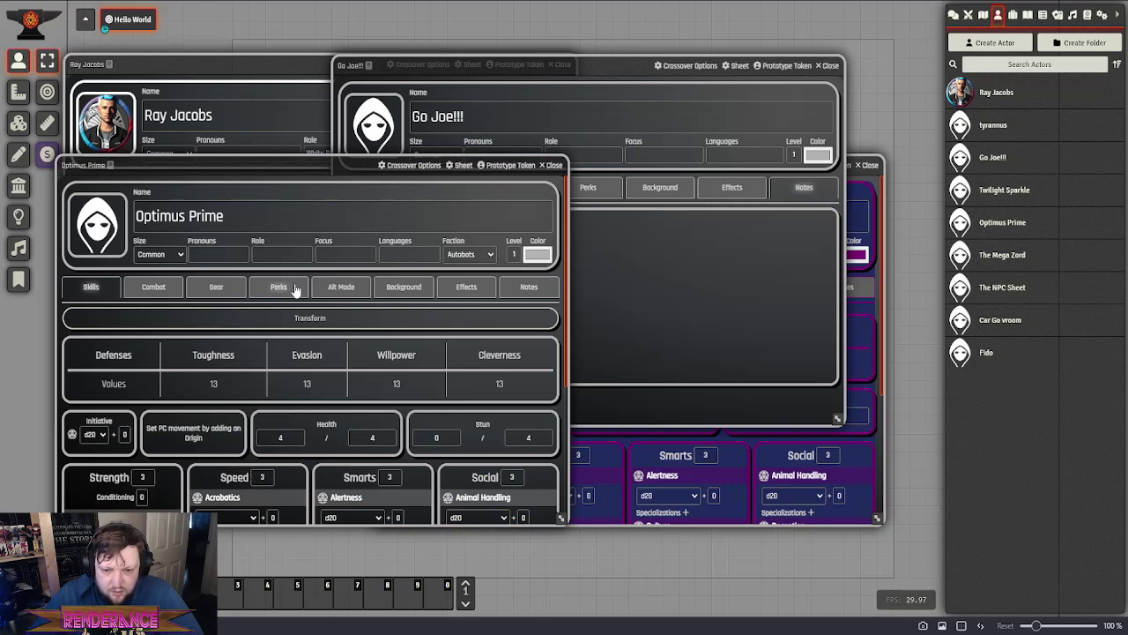
left_click(294, 323)
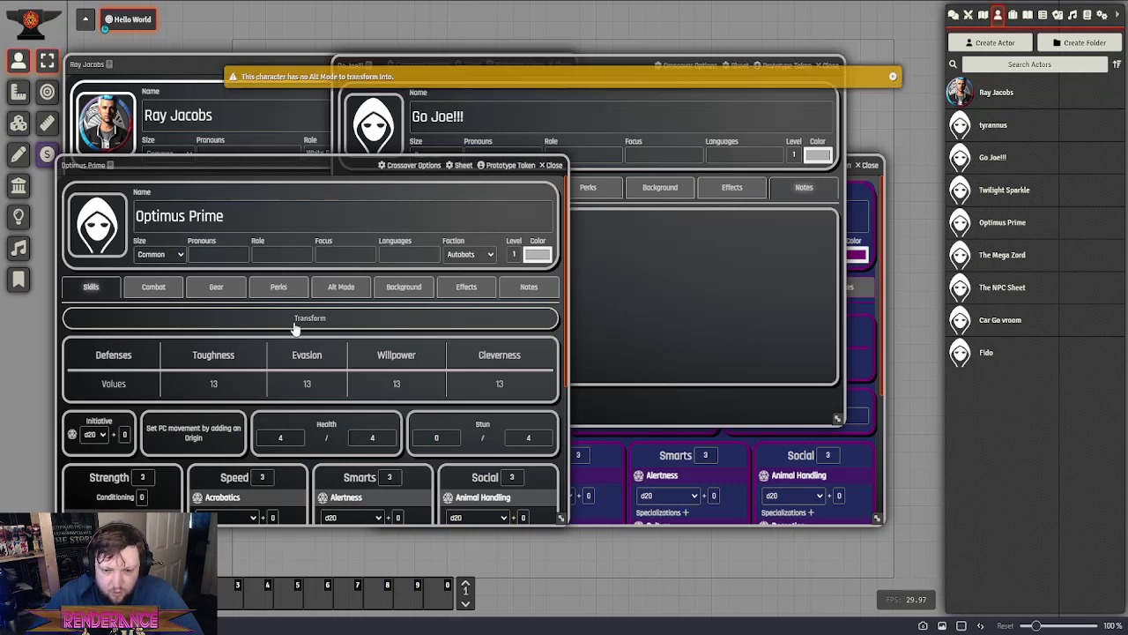
left_click(341, 288)
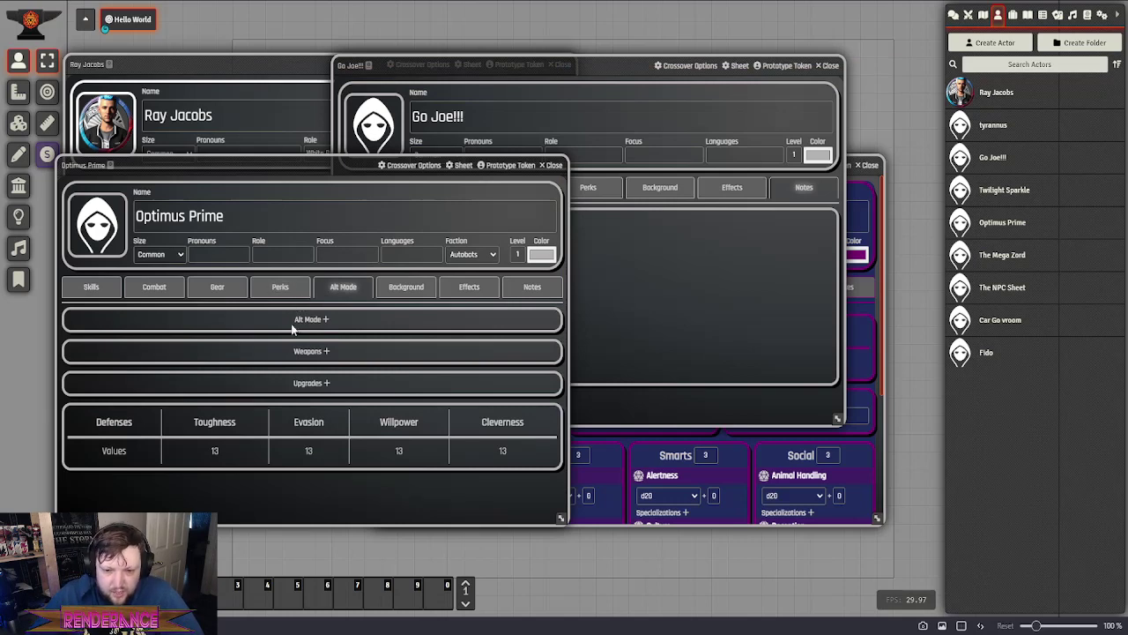
left_click(92, 288)
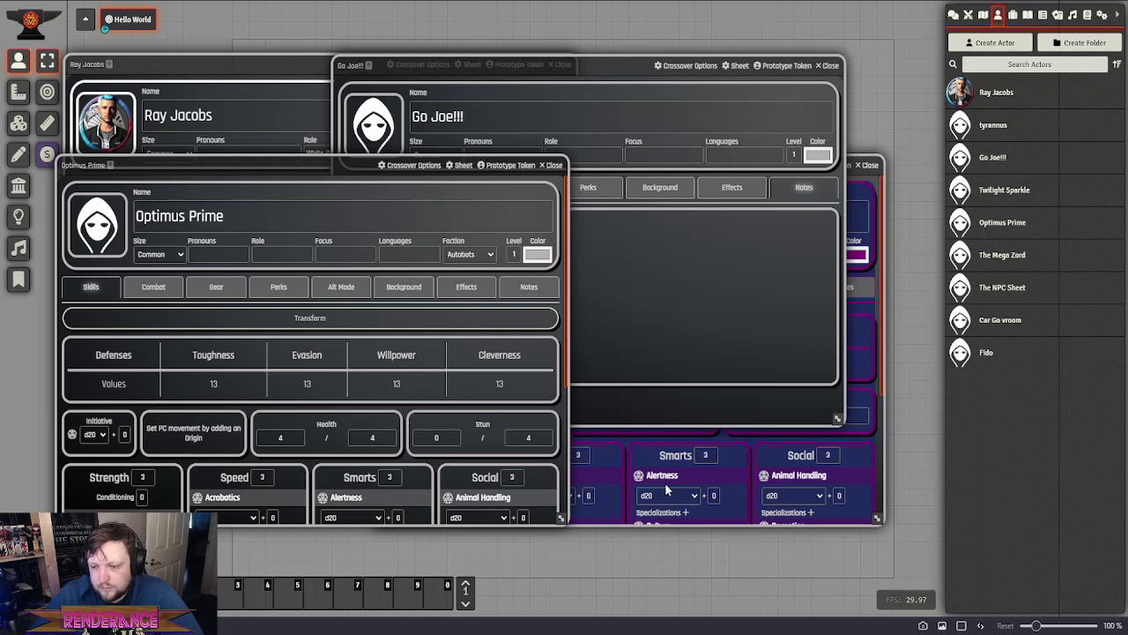
Bring Twilight Sparkle's sheet to the front and examine its Spells section
left_click(648, 458)
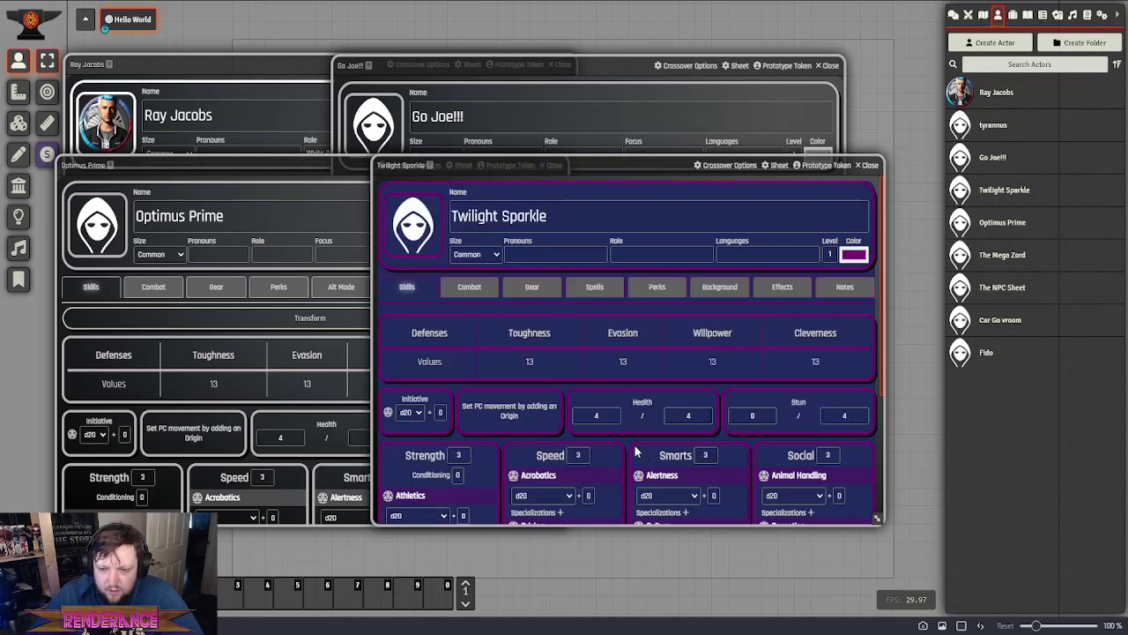
left_click(594, 287)
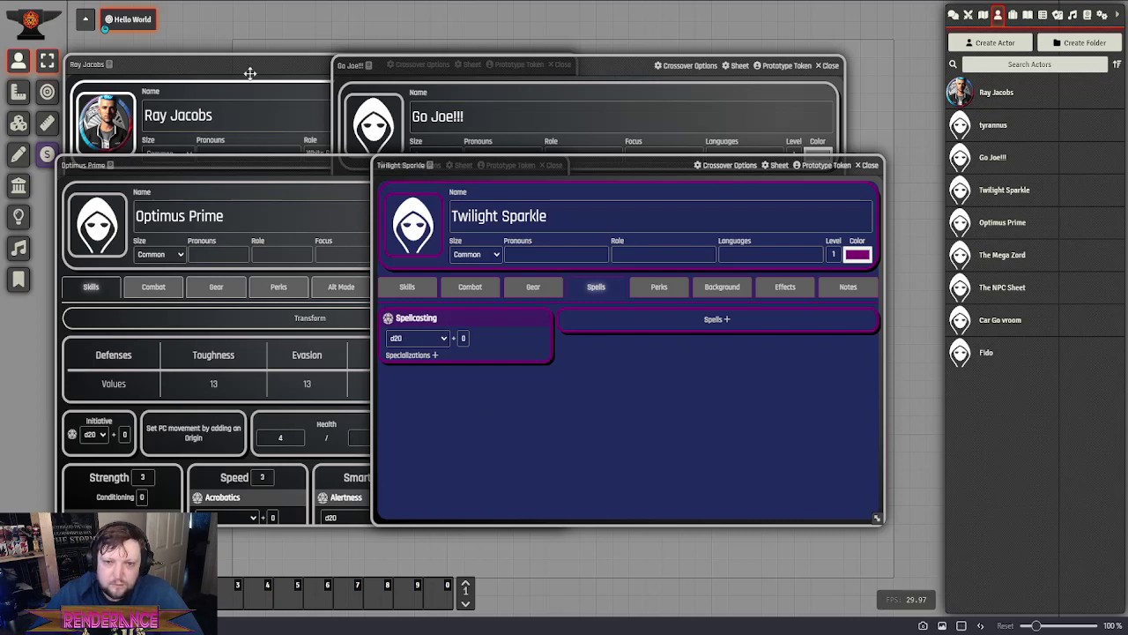
Close the Optimus Prime, Twilight Sparkle and Go Joe!!! sheets and centre the White Ranger's sheet on the canvas
left_click(271, 172)
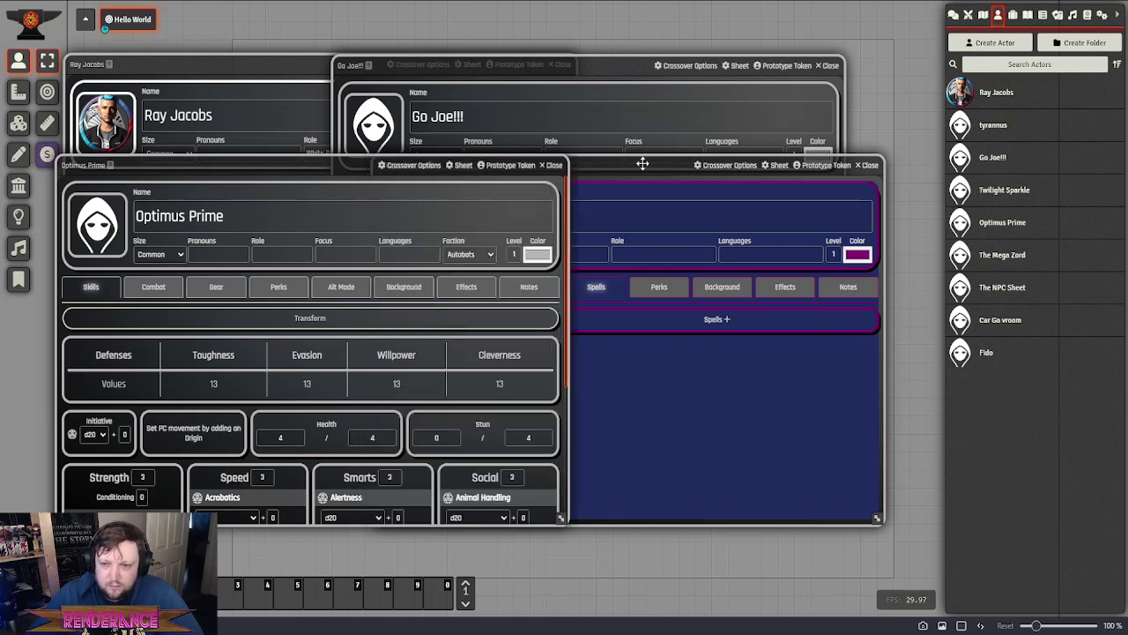
left_click(553, 165)
left_click(870, 165)
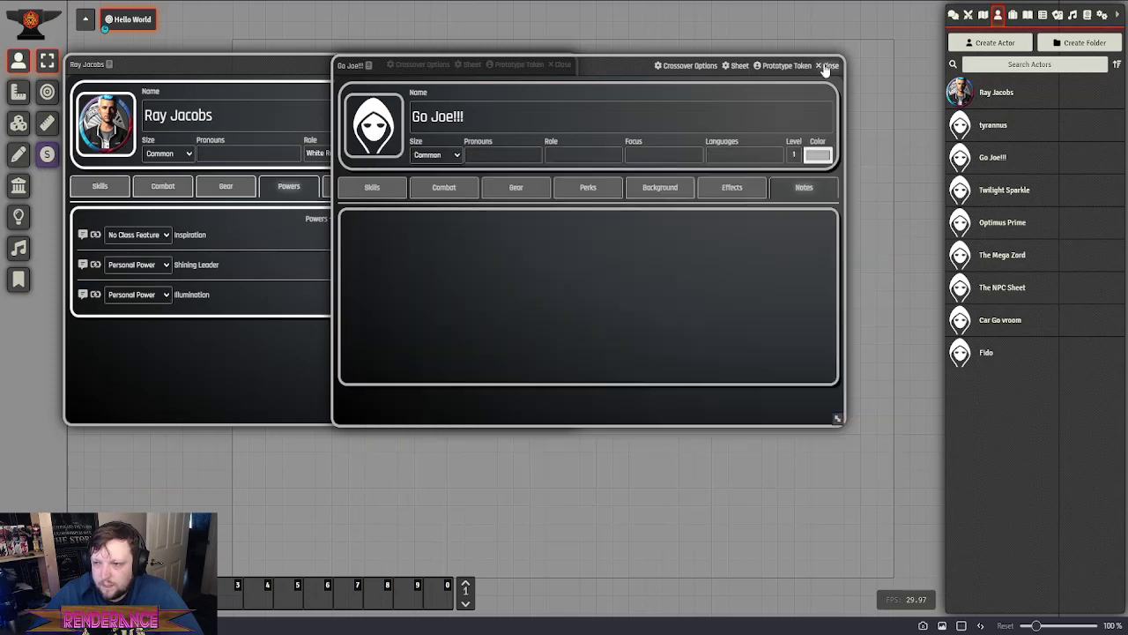
left_click(825, 67)
left_click_drag(259, 55, 464, 62)
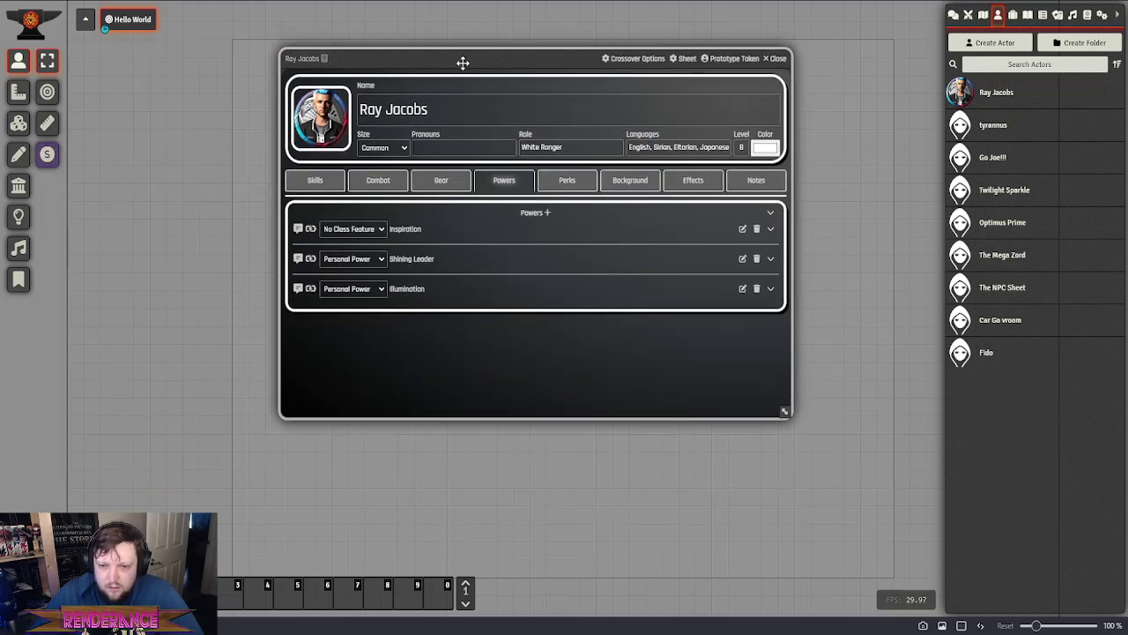
Return to the White Ranger's Skills section and set the current Health to 3
left_click(315, 181)
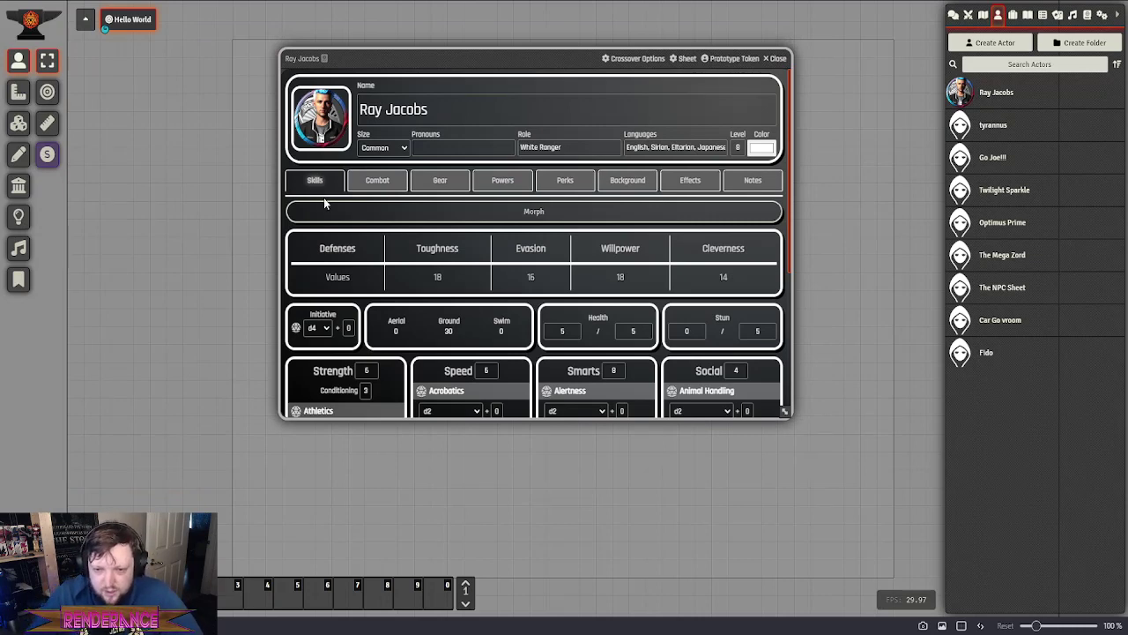
scroll(324, 203, "down", 3)
scroll(323, 216, "up", 3)
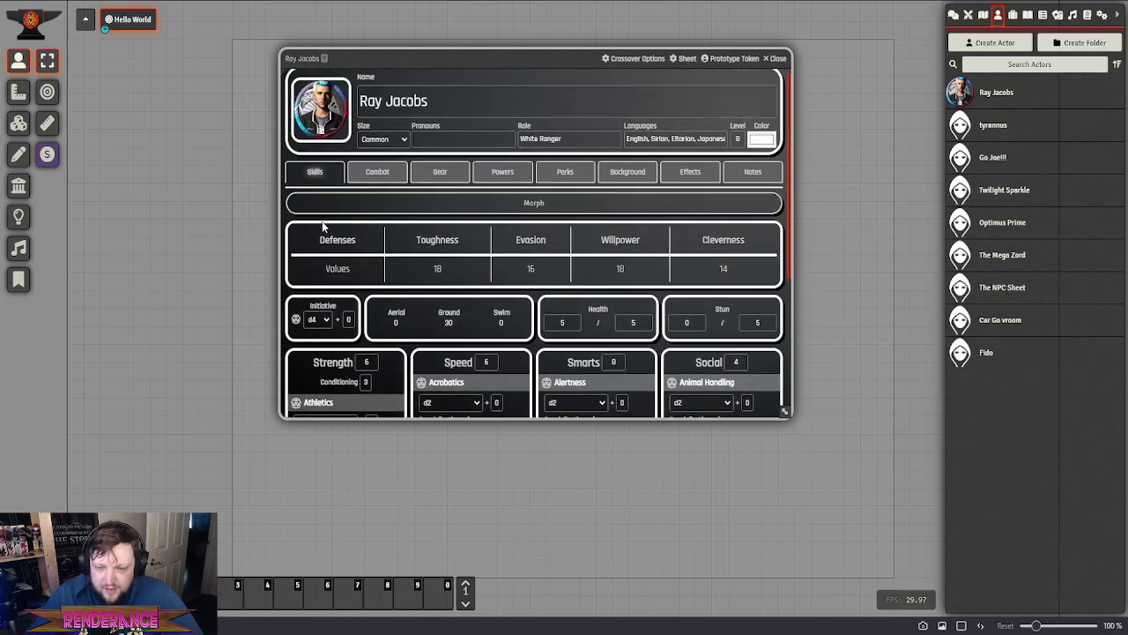
scroll(451, 231, "down", 2)
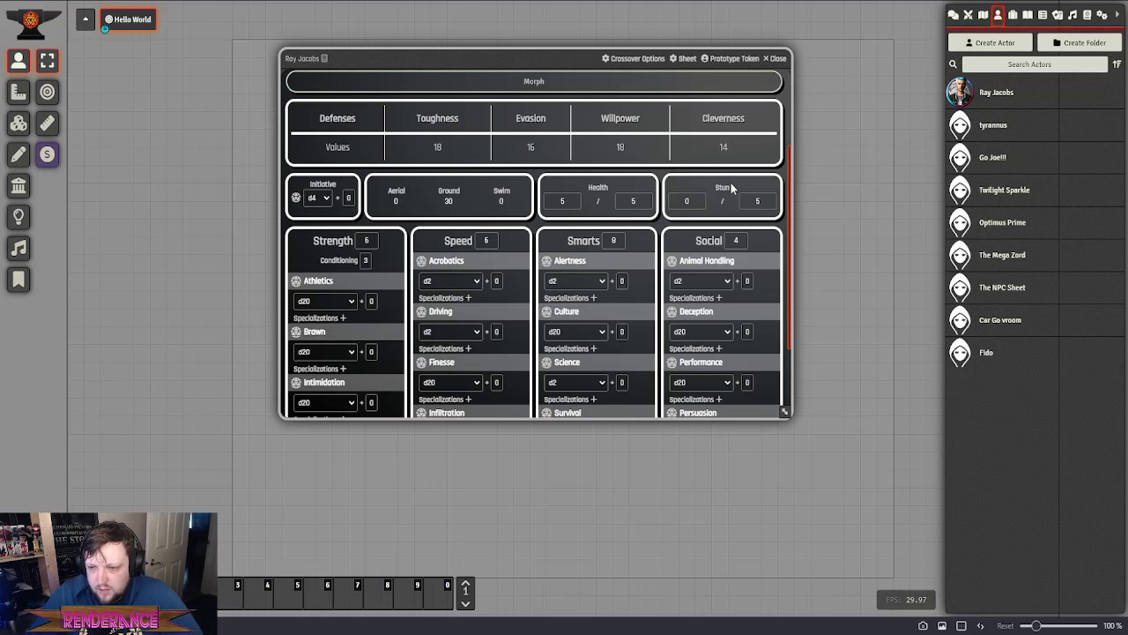
left_click(578, 200)
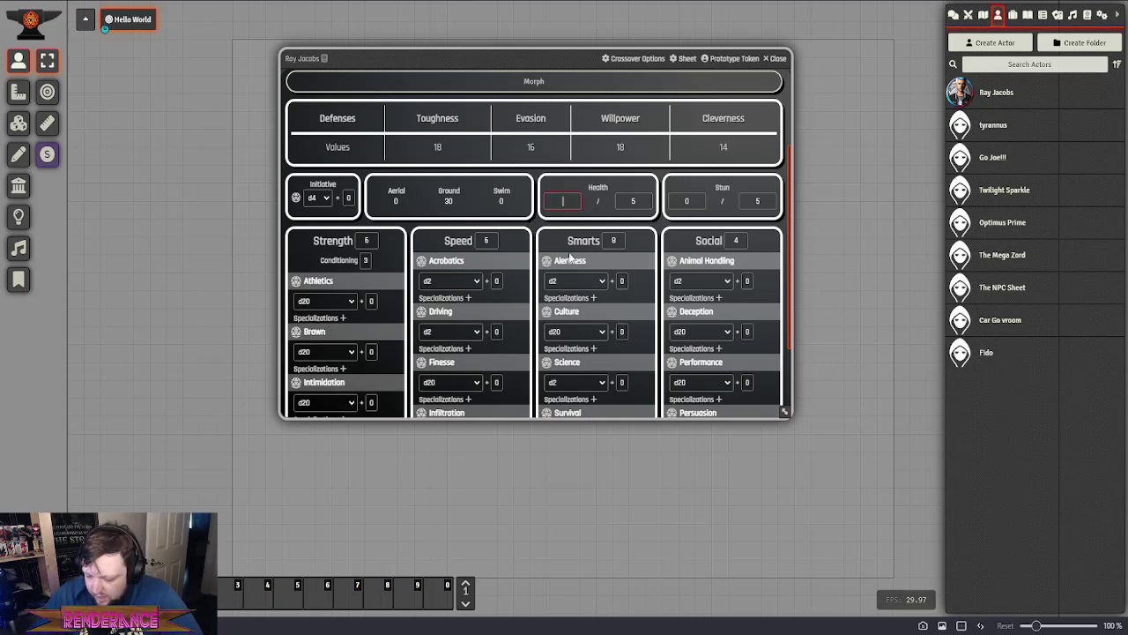
type("3")
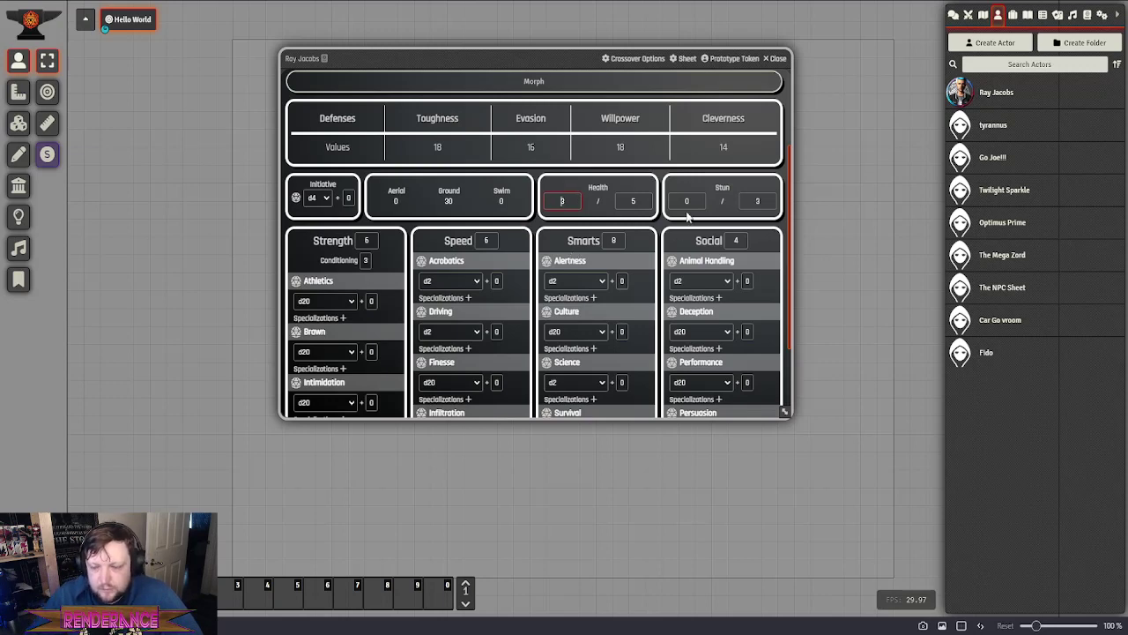
Set the White Ranger's current Health back to 5
left_click(630, 200)
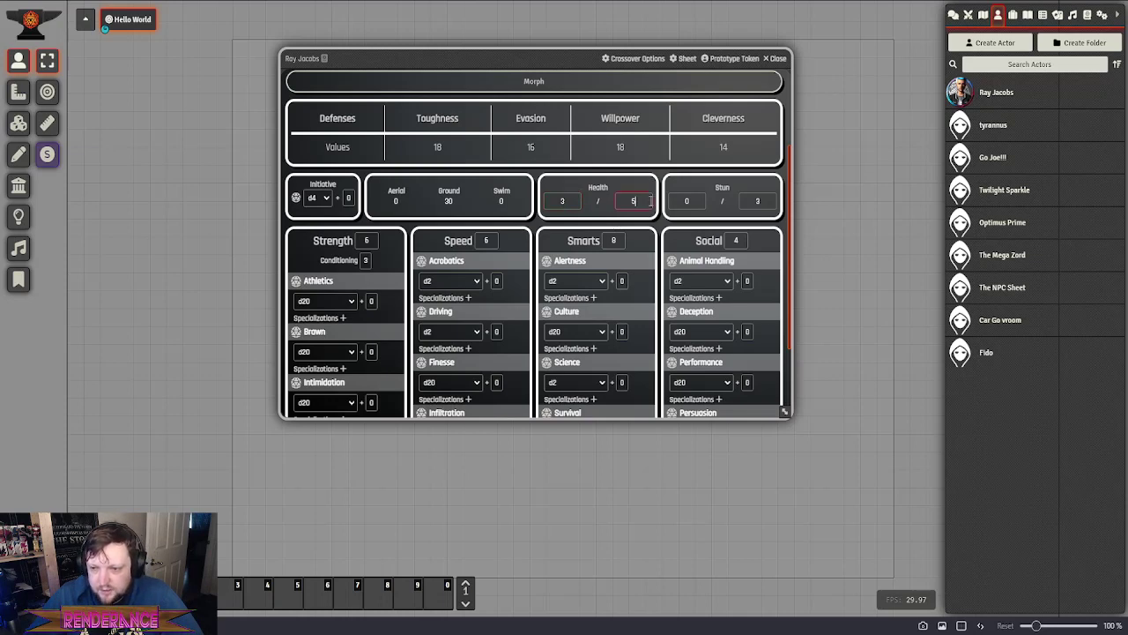
left_click(569, 201)
key("BackSpace")
type("5")
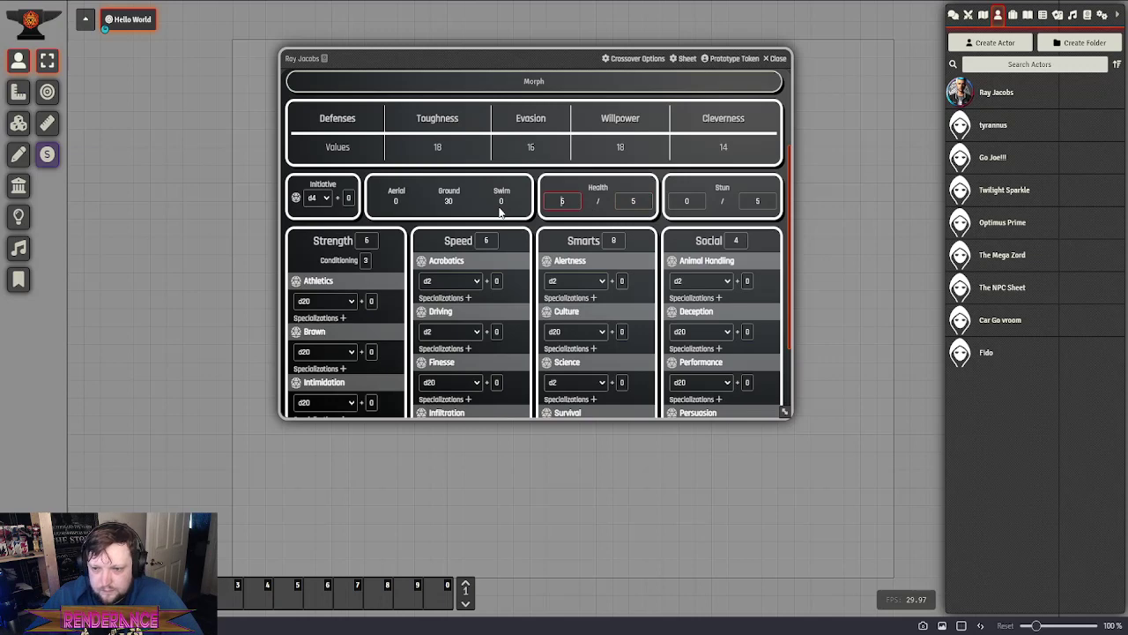
left_click(547, 171)
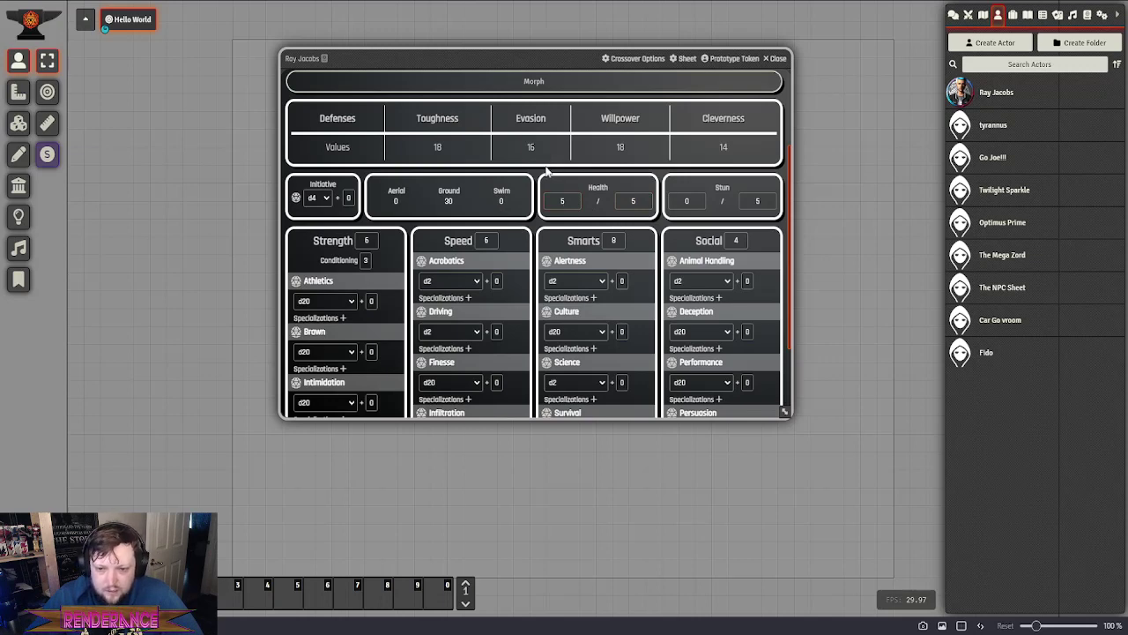
Review the White Ranger's Strength, Speed, Smarts and Social scores along with the skills under each
scroll(306, 152, "down", 3)
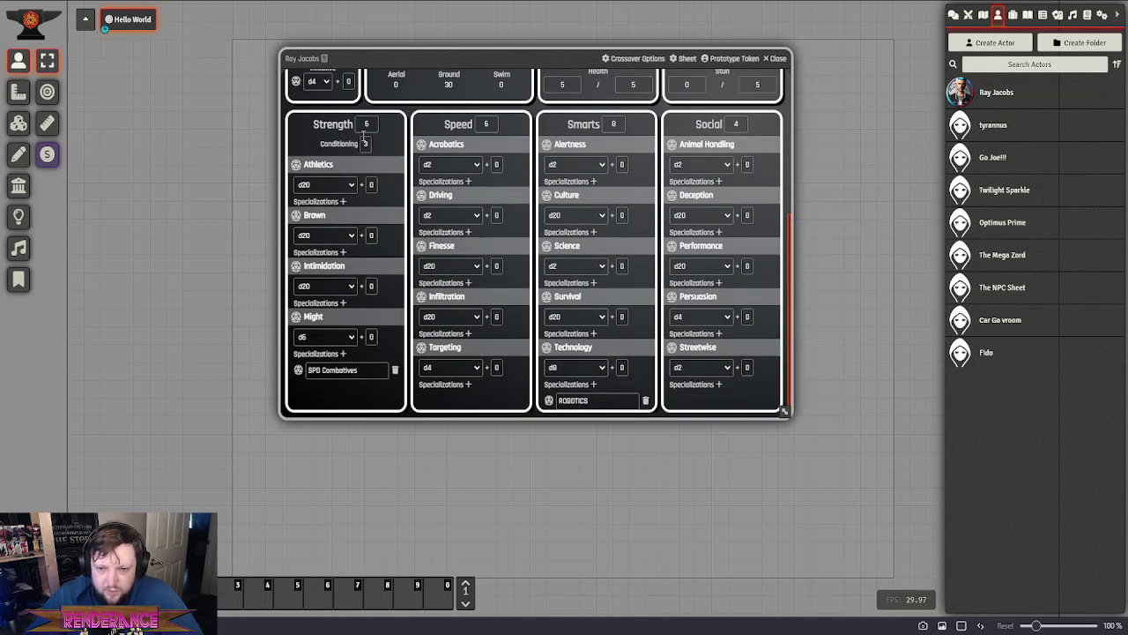
left_click(494, 123)
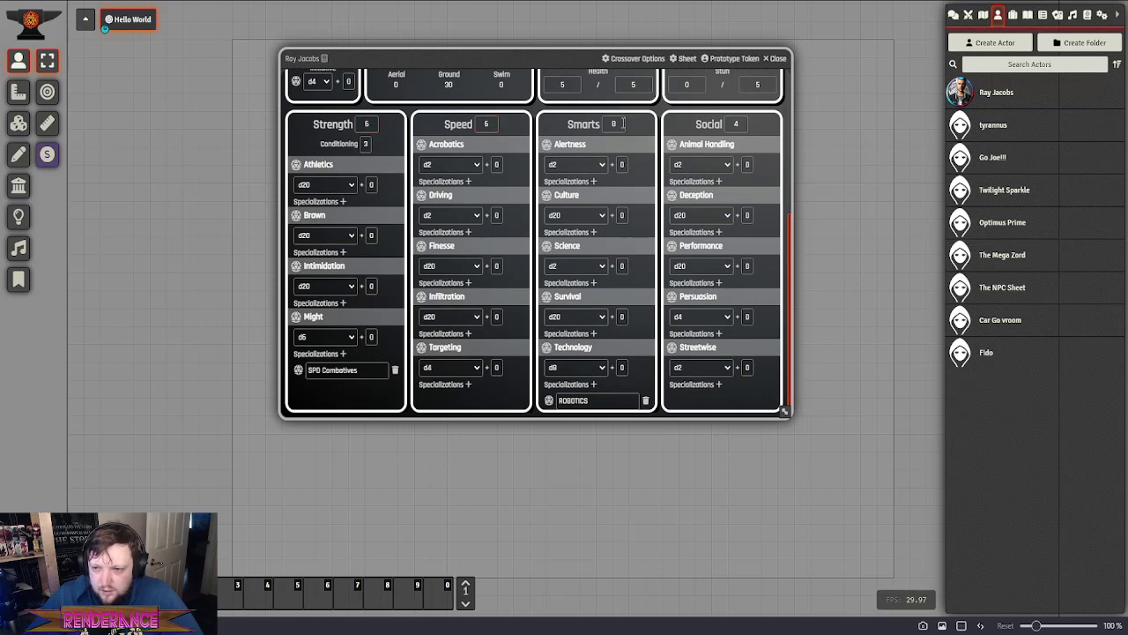
left_click(735, 124)
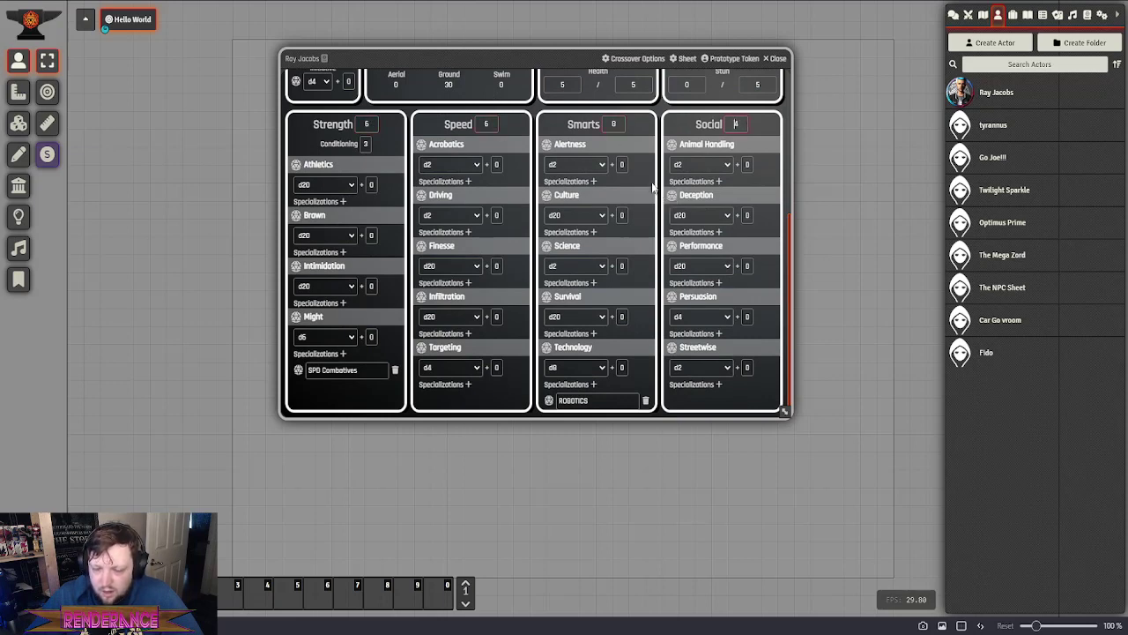
scroll(459, 189, "up", 2)
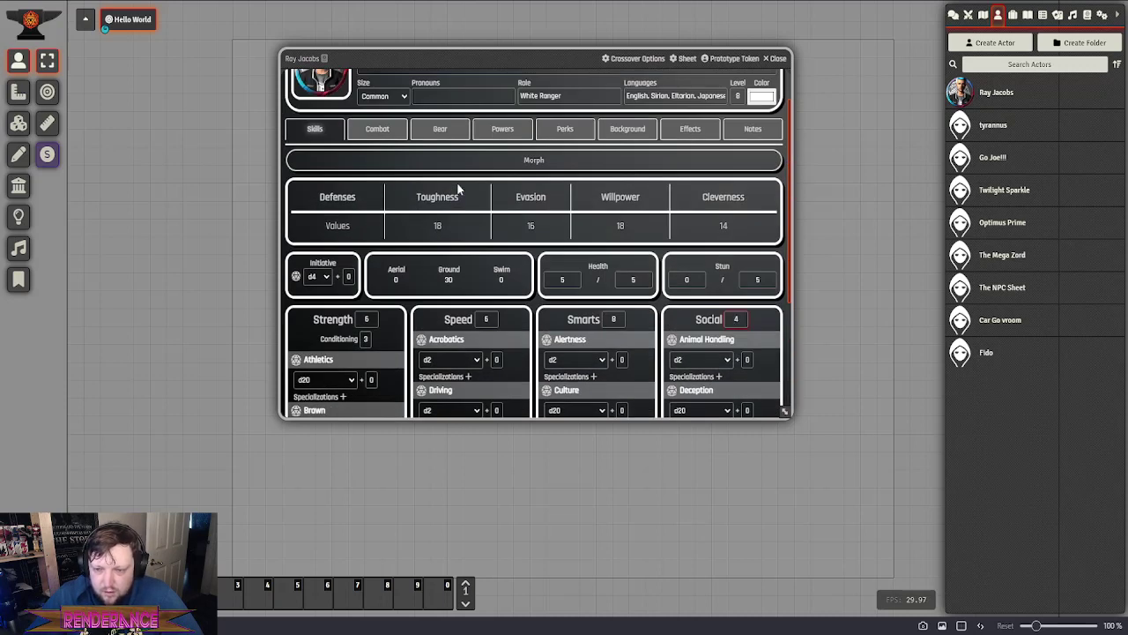
scroll(459, 190, "down", 1)
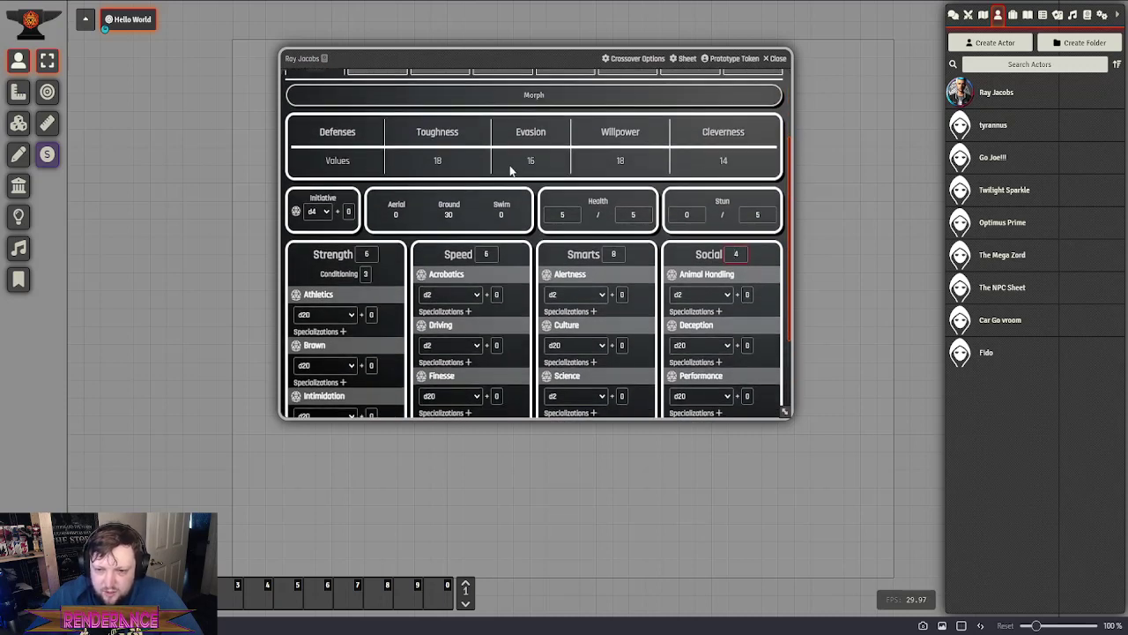
scroll(497, 153, "down", 1)
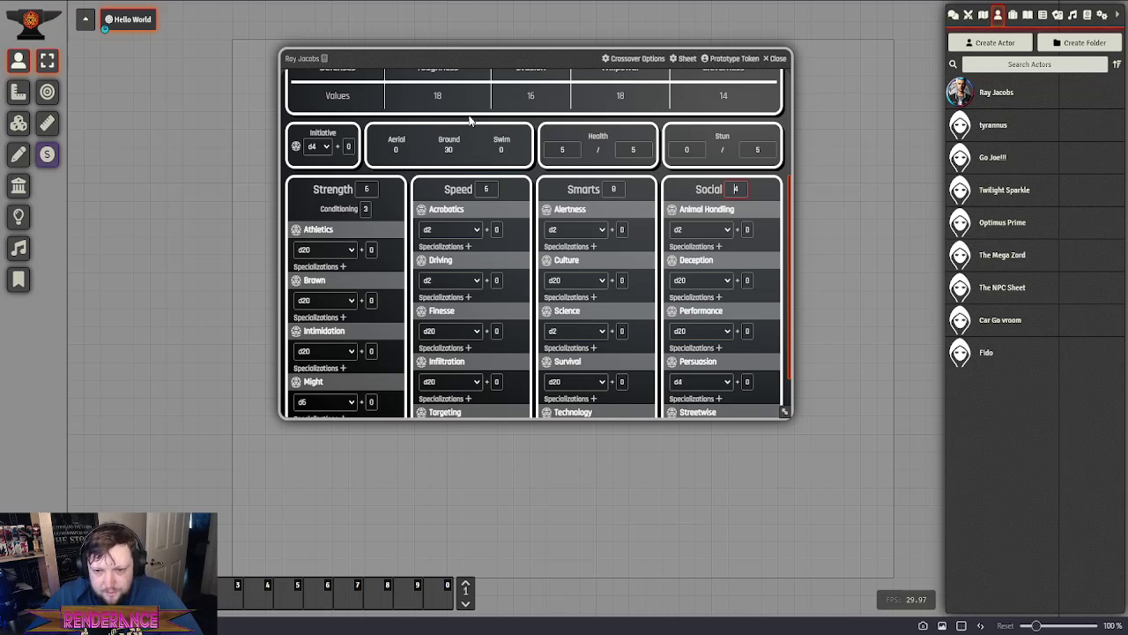
scroll(470, 121, "down", 1)
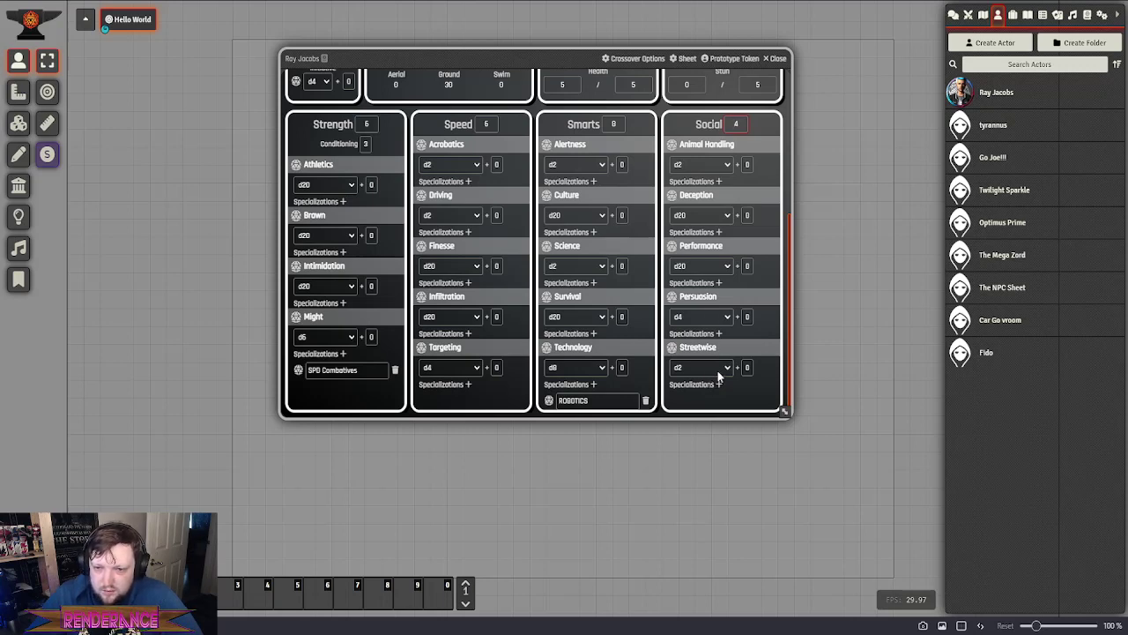
Try to roll the White Ranger's Might skill with Shift up 1, Specialized enabled and 2 times to roll
left_click(295, 319)
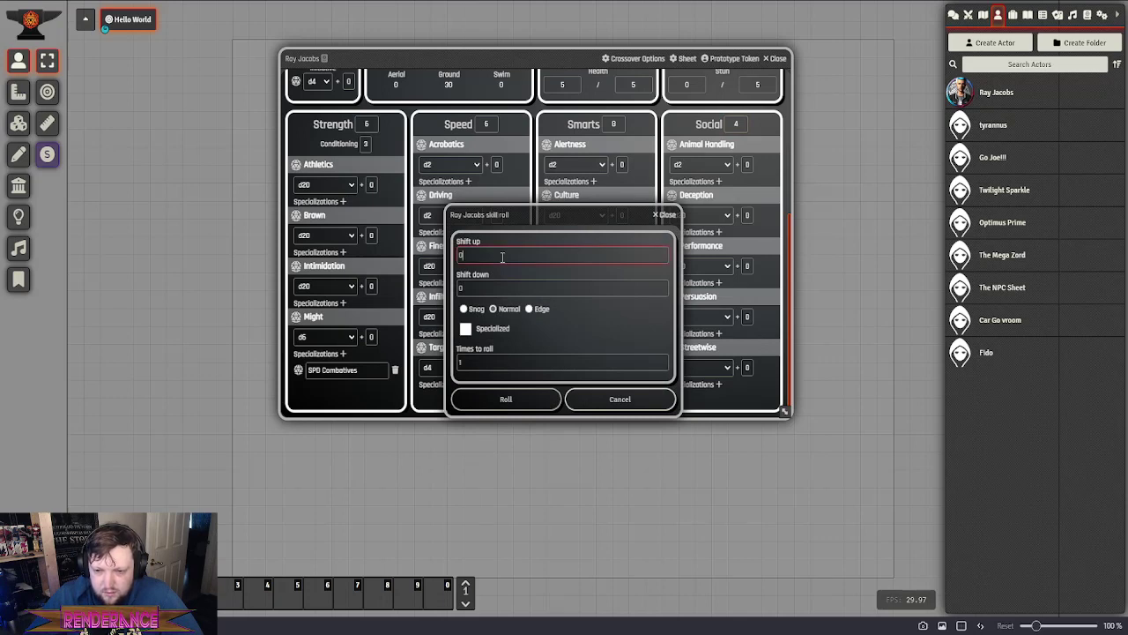
left_click(506, 287)
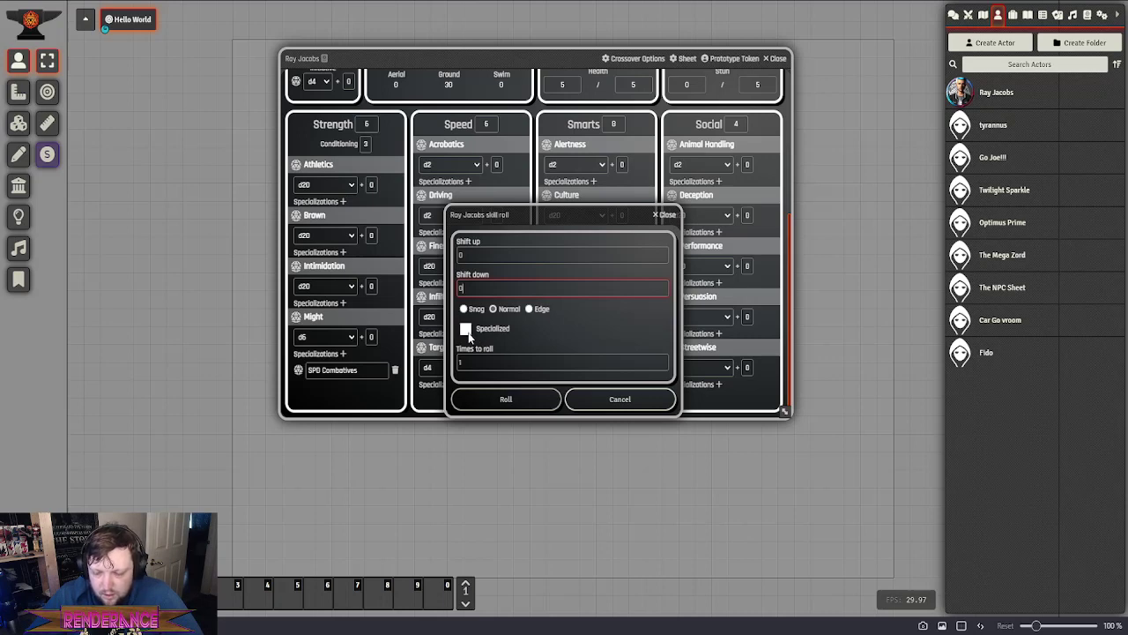
left_click(483, 362)
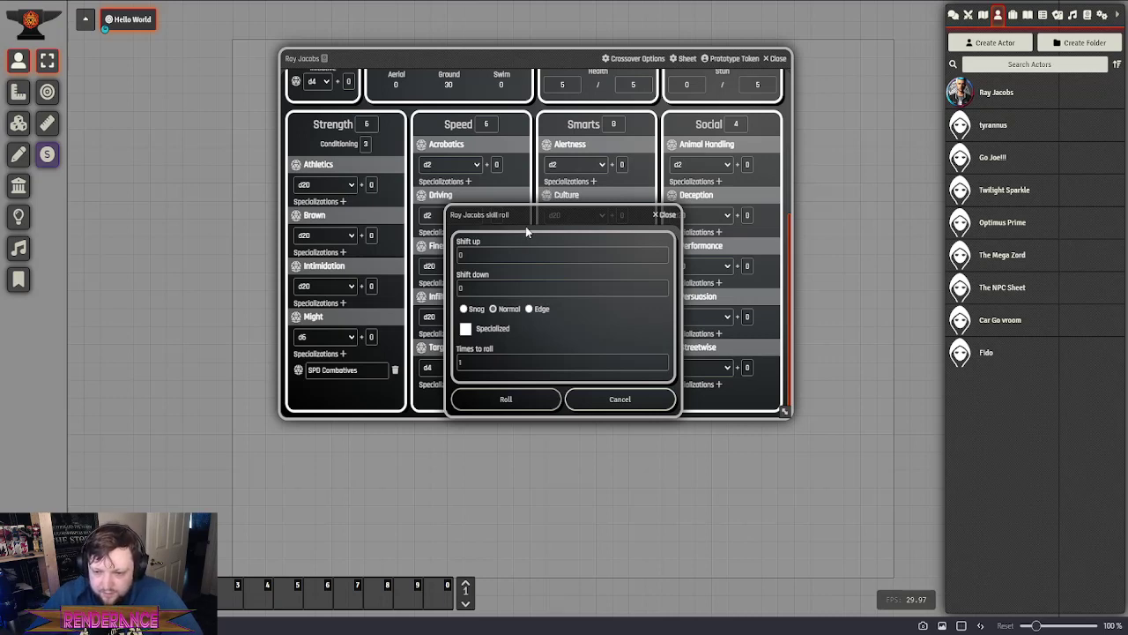
left_click(523, 255)
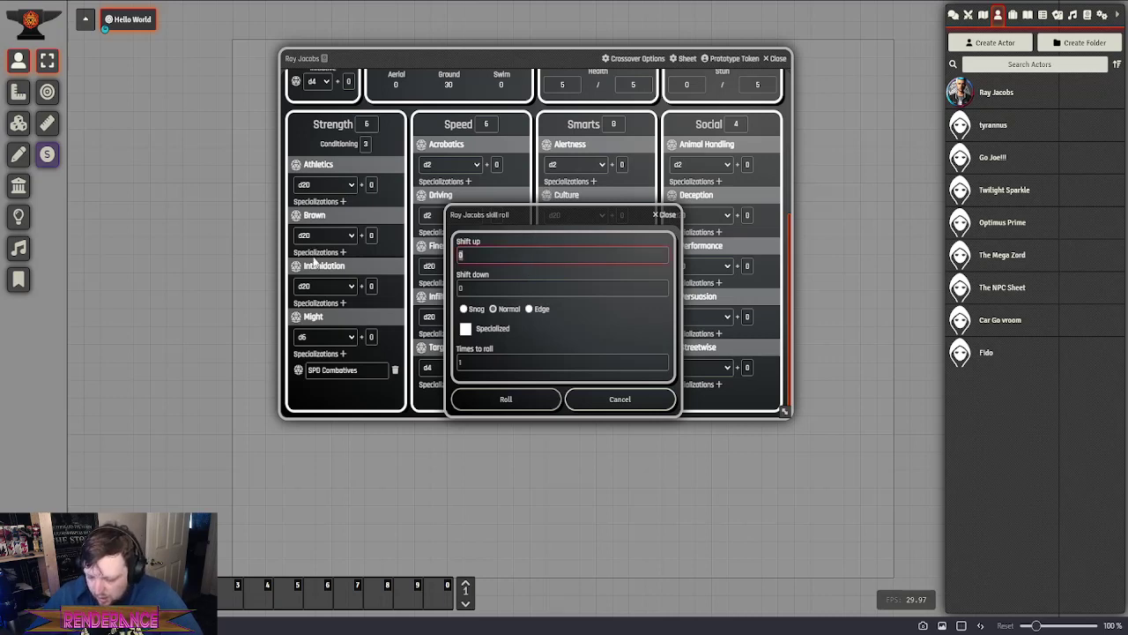
type("1")
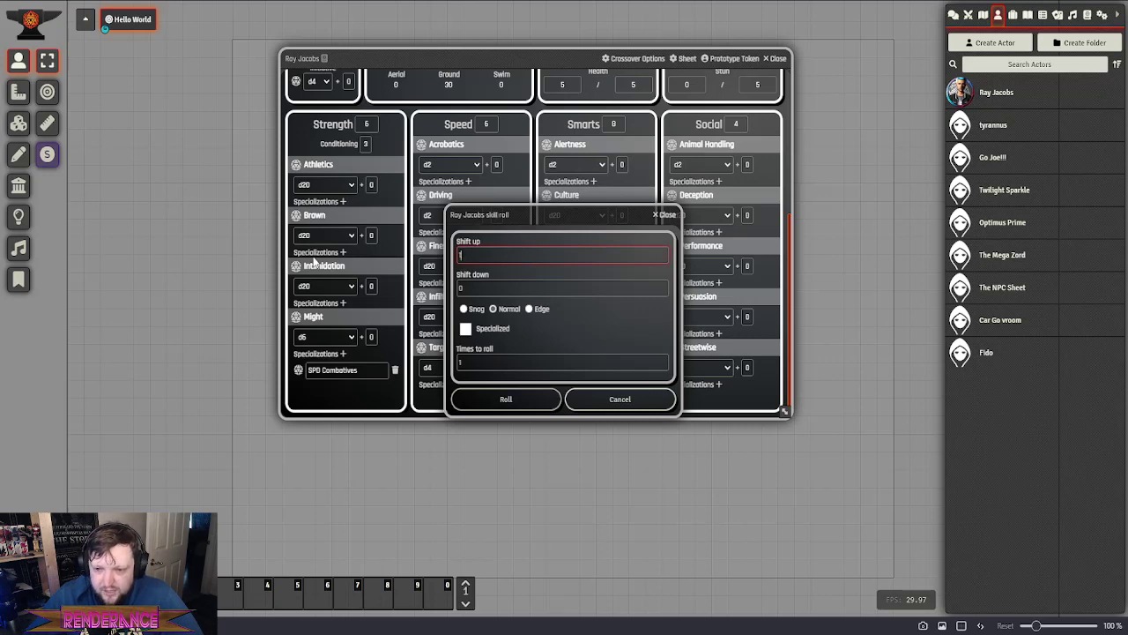
left_click(465, 327)
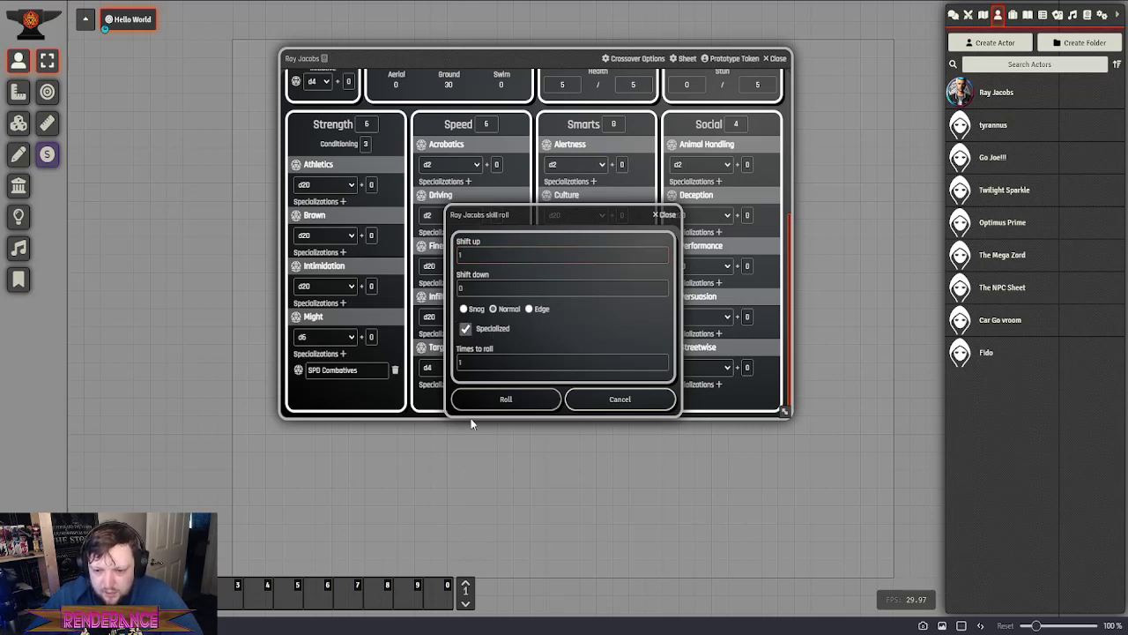
left_click(466, 364)
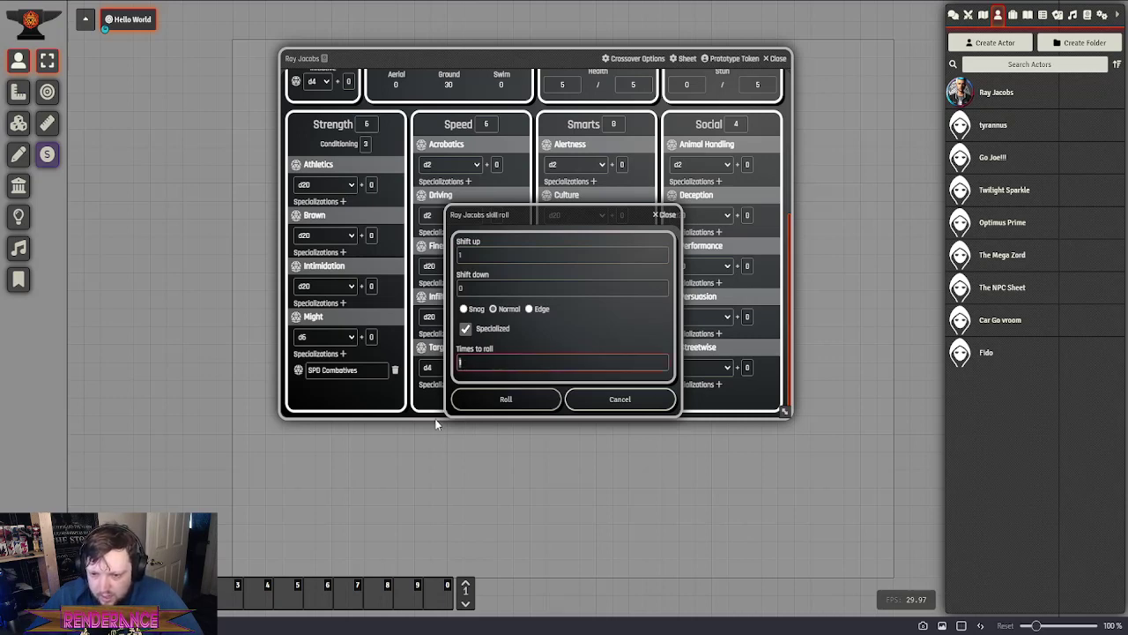
type("2")
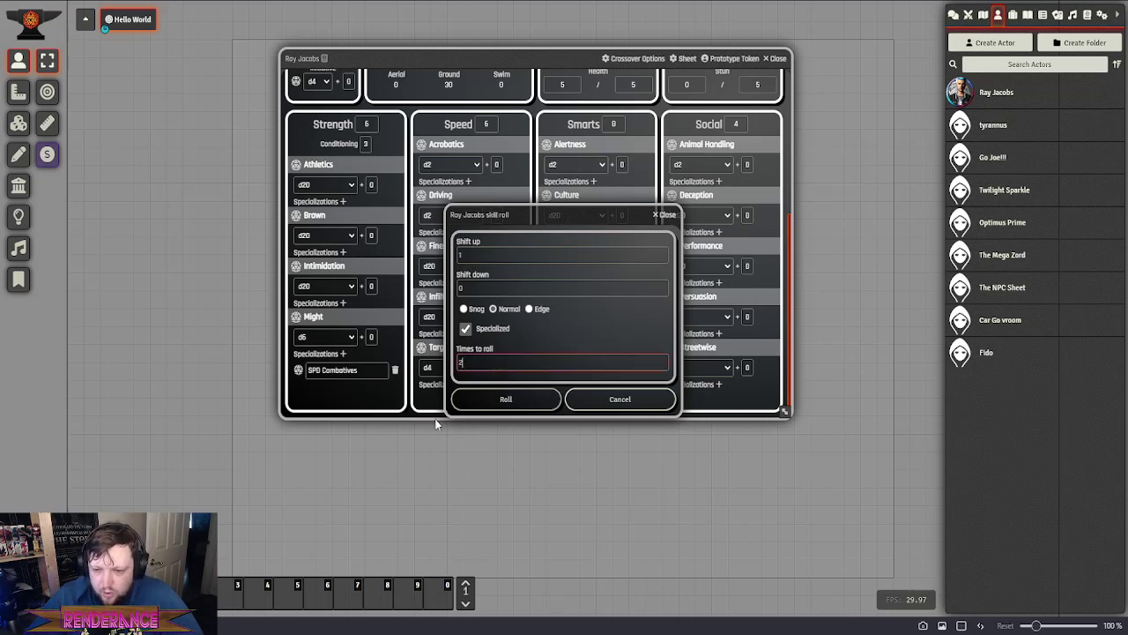
left_click(501, 399)
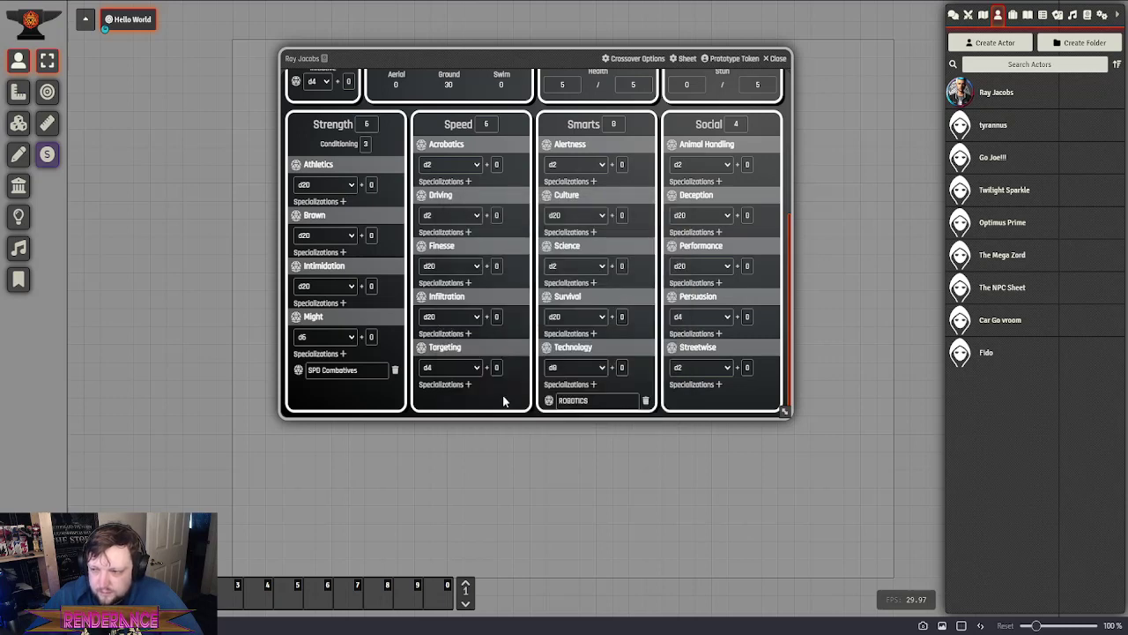
Show the chat log and roll the SPD Combatives specialization and the Might skill with the default roll options
left_click(955, 16)
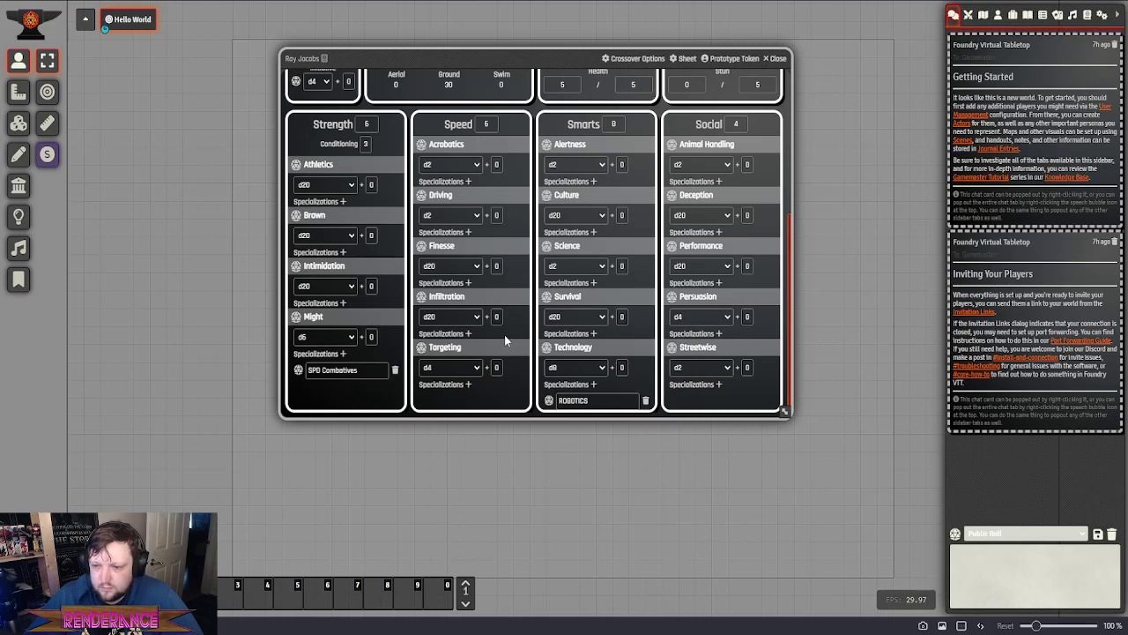
left_click(300, 372)
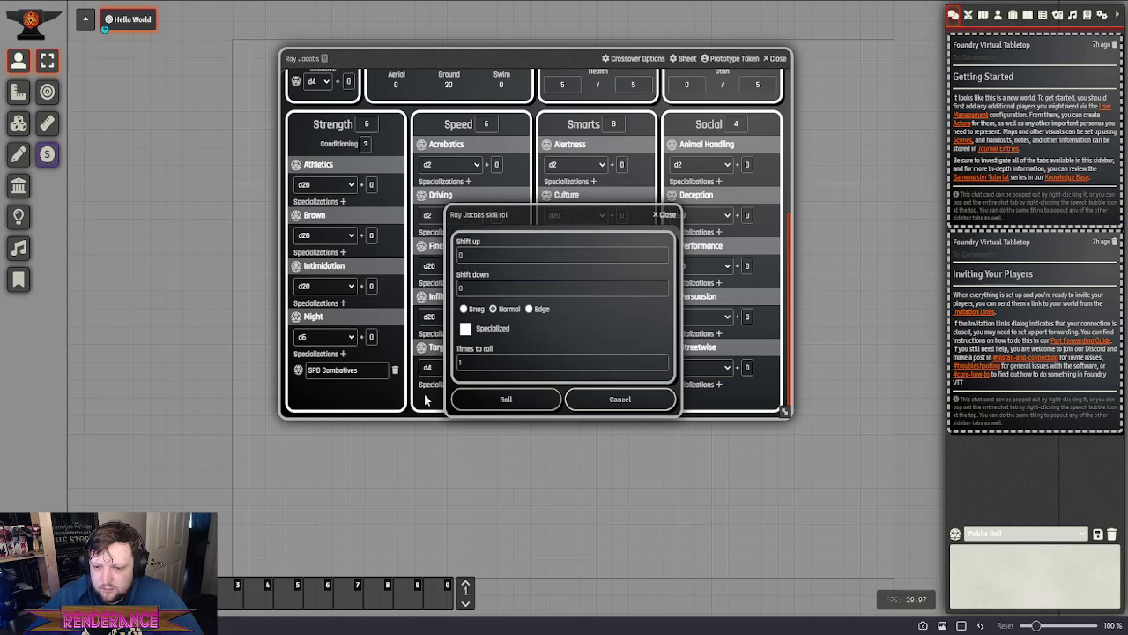
left_click(510, 403)
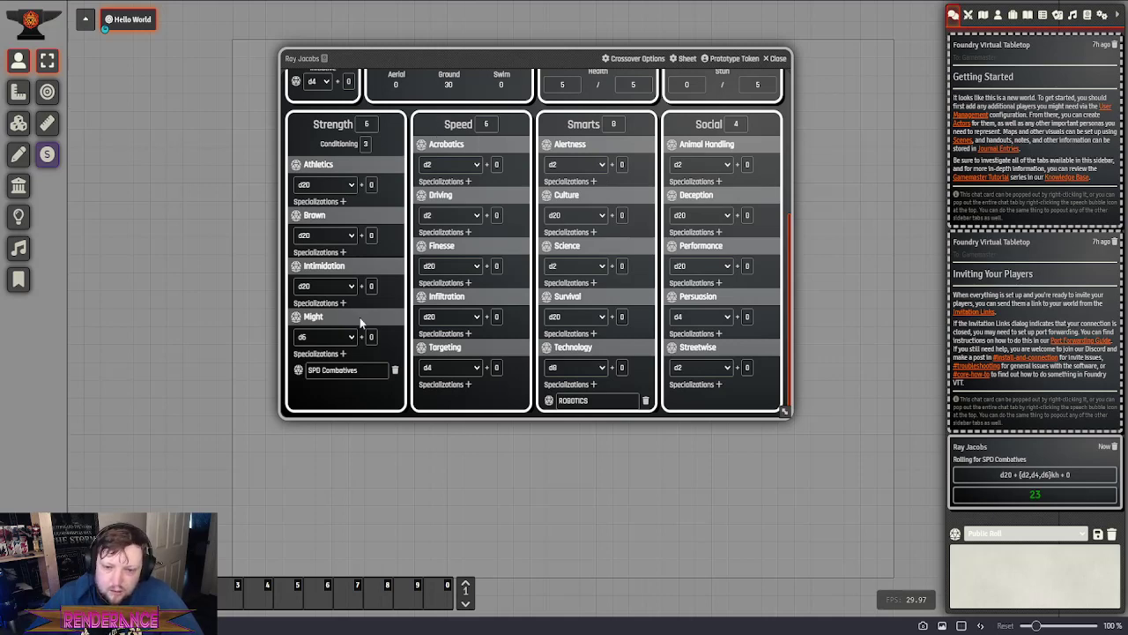
left_click(297, 320)
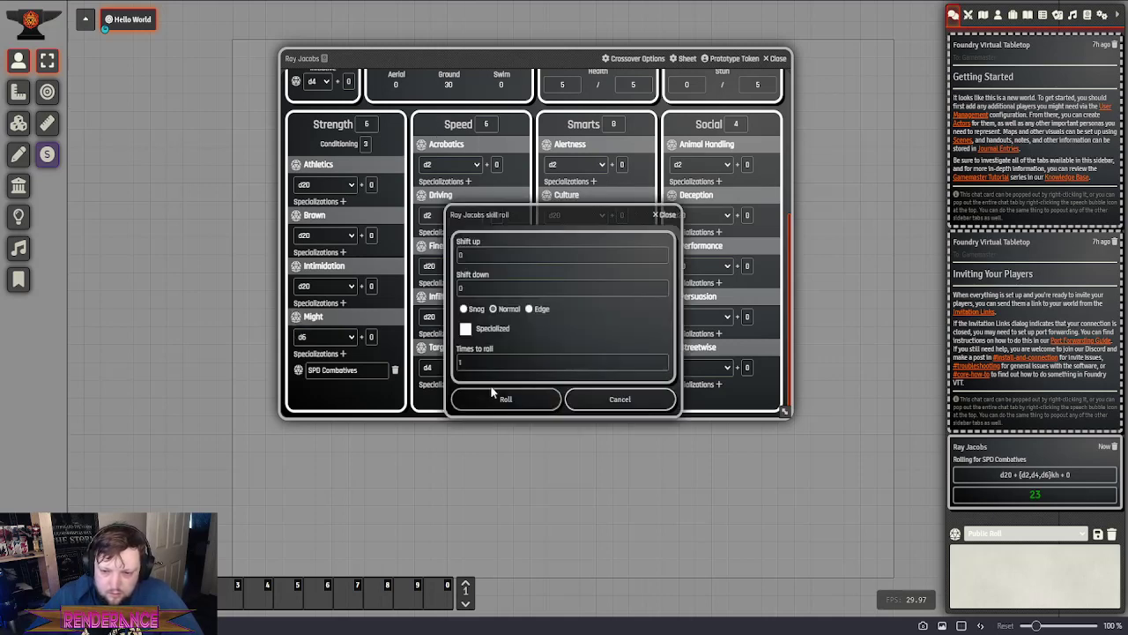
left_click(532, 403)
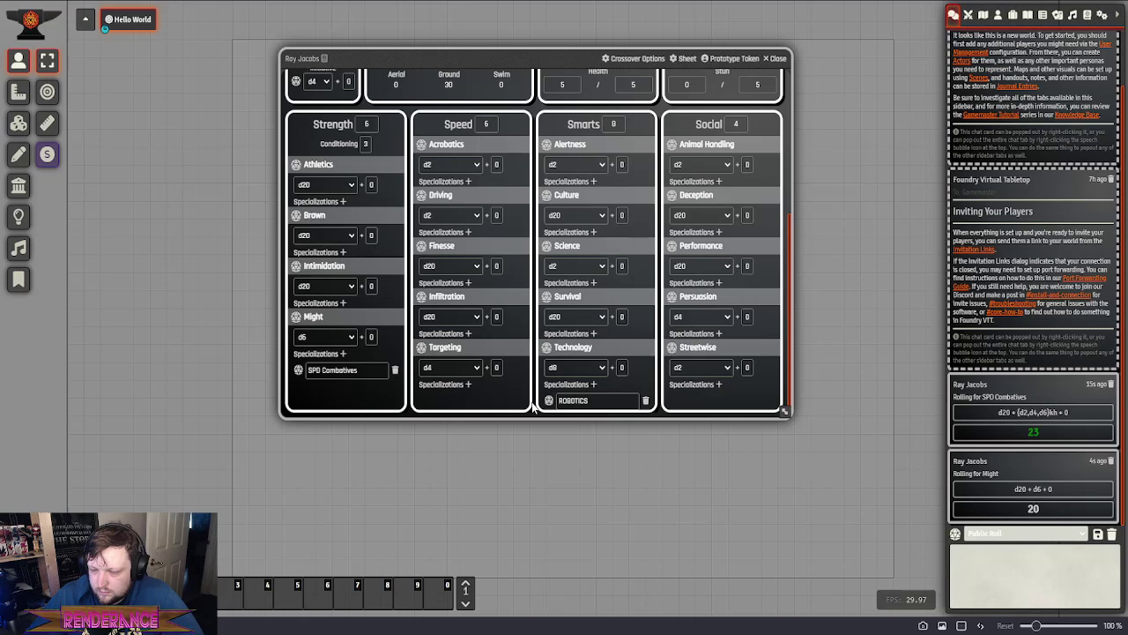
Expand and collapse the dice breakdowns of the SPD Combatives and Might rolls in the chat log
left_click(1026, 412)
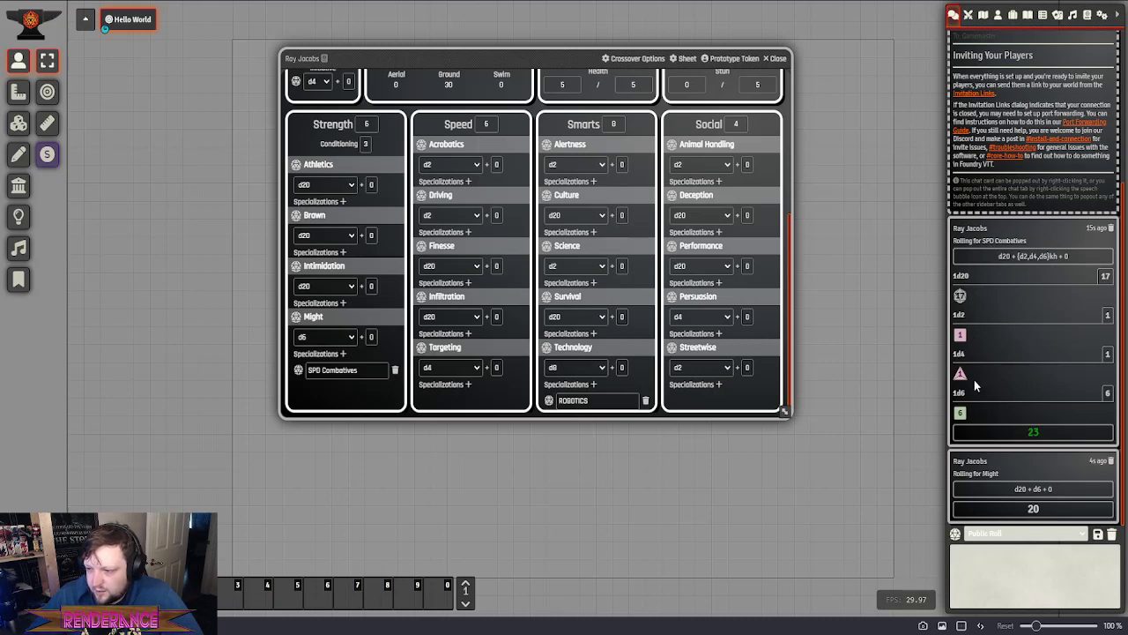
left_click(1020, 268)
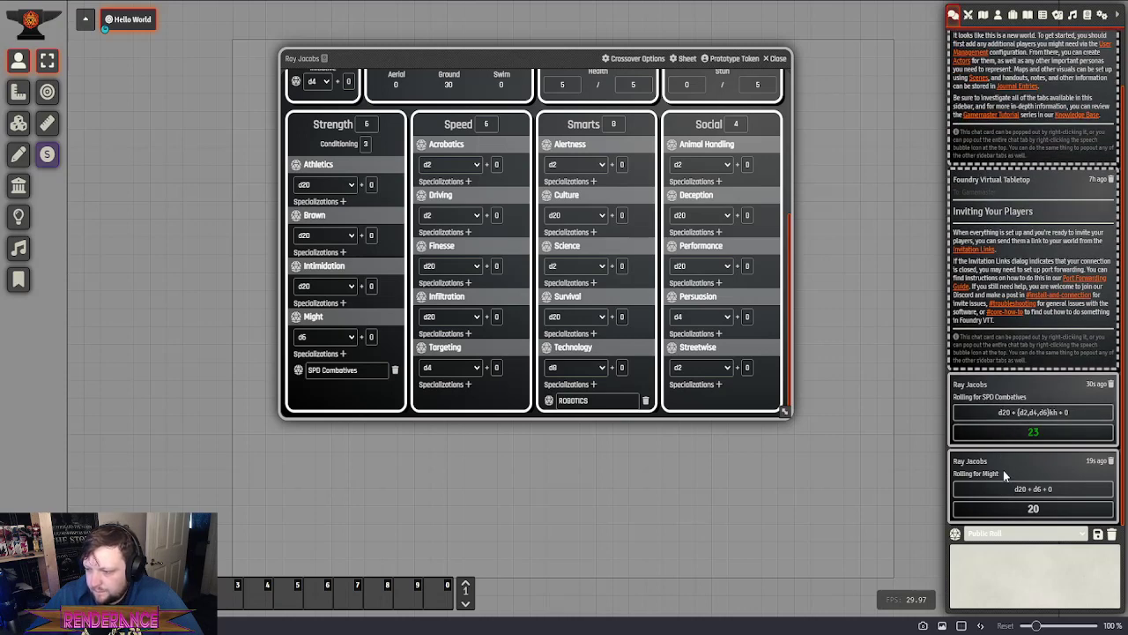
left_click(1016, 488)
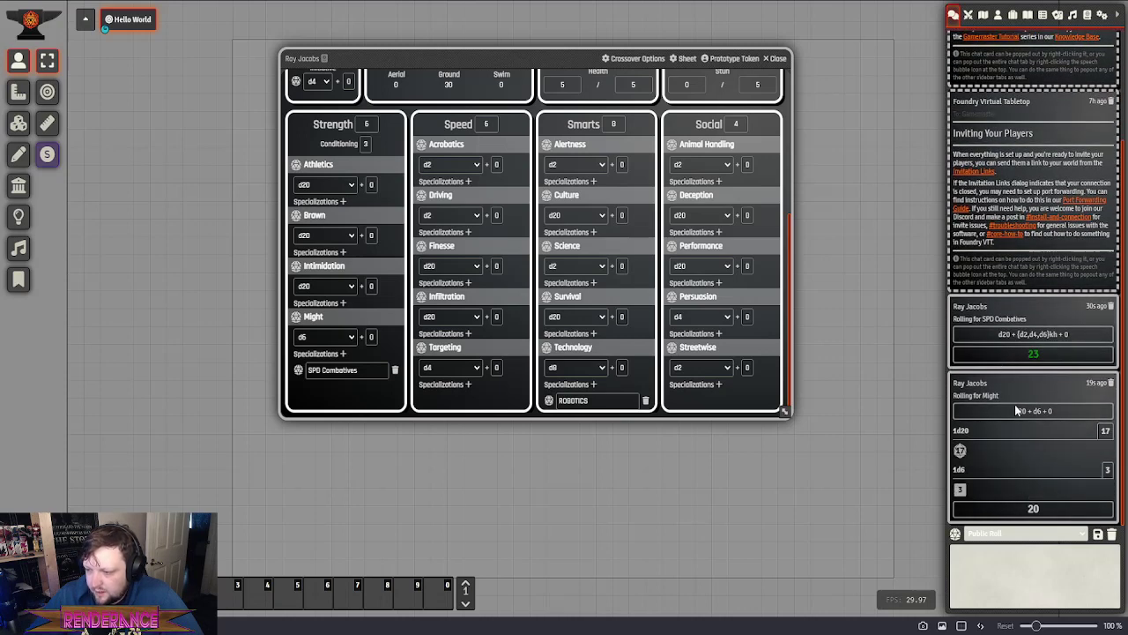
left_click(1018, 412)
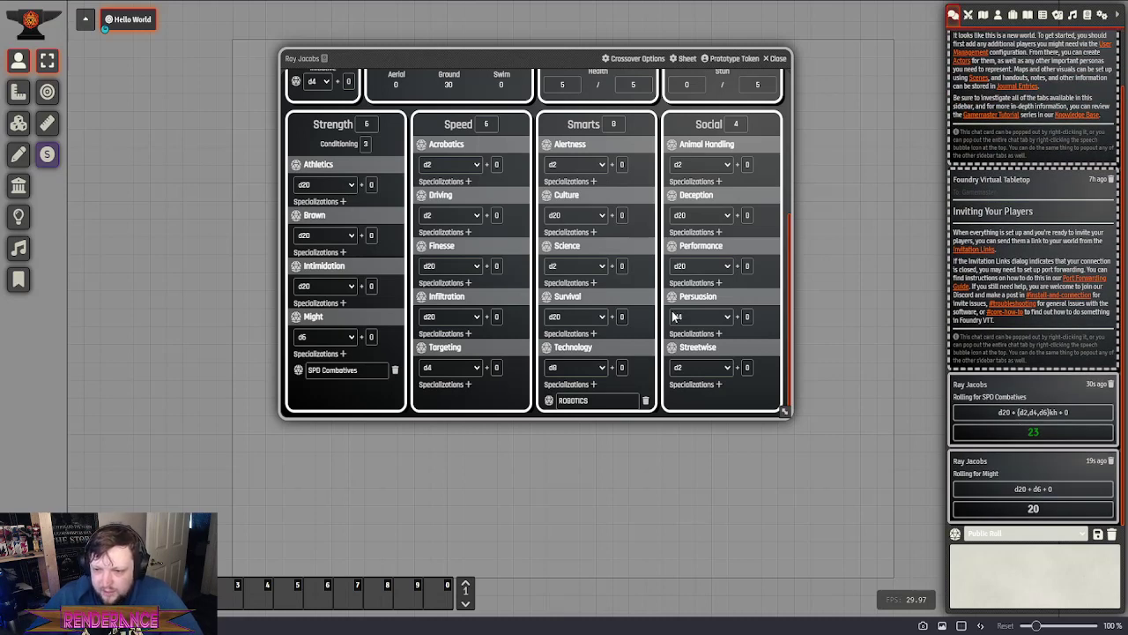
Switch the White Ranger's sheet to its Combat section and examine the defenses, class features, weapons, armor and contacts
scroll(547, 229, "up", 5)
scroll(519, 203, "down", 4)
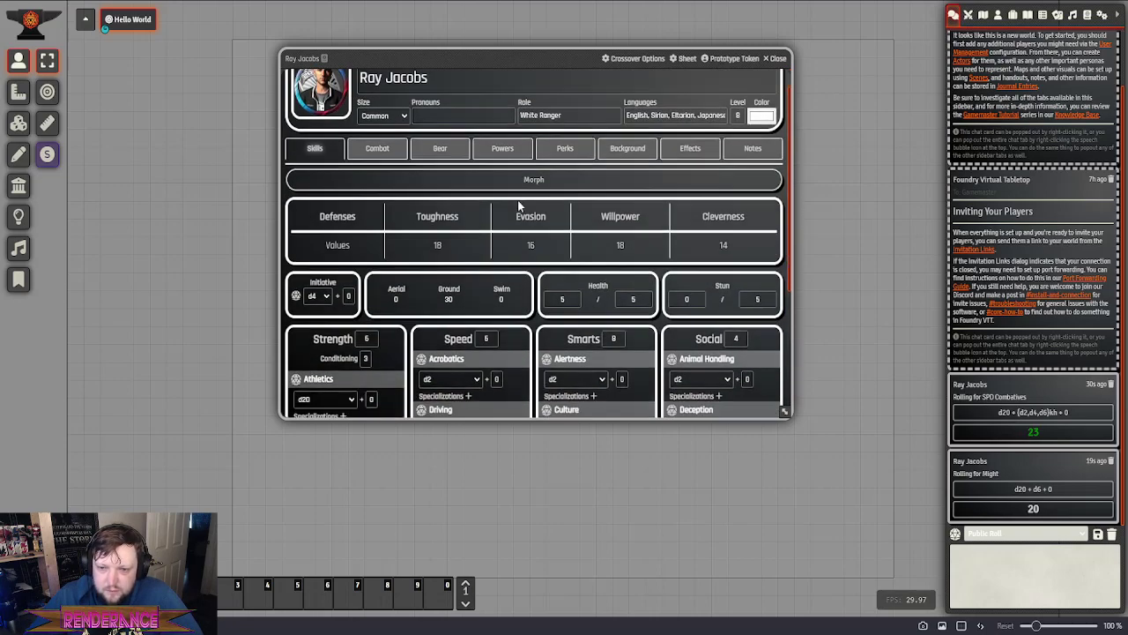
scroll(518, 205, "down", 1)
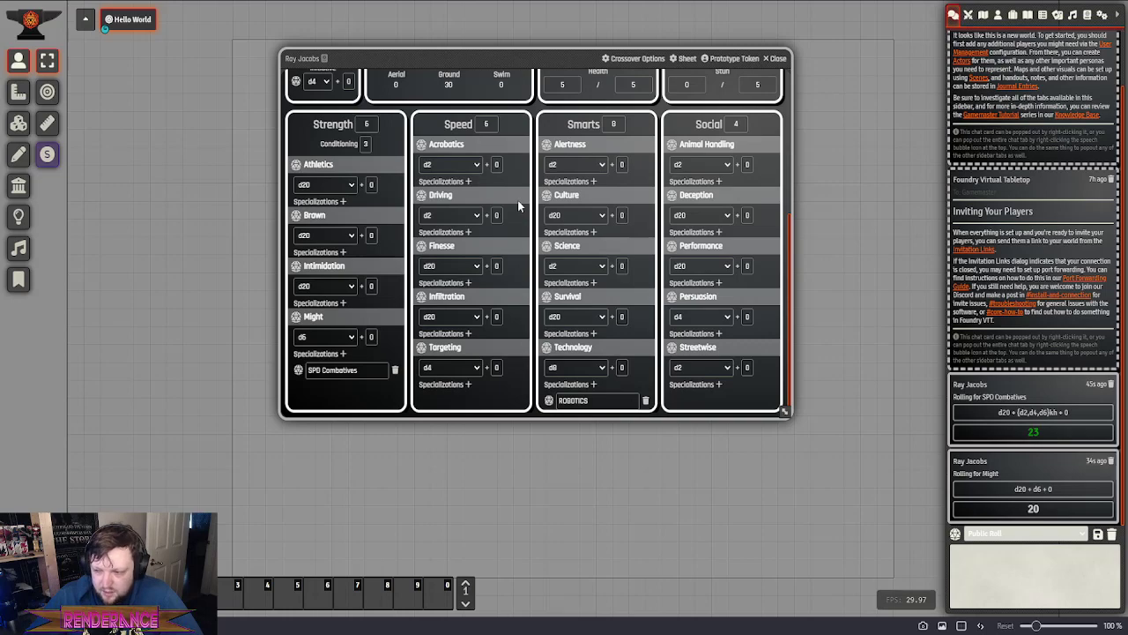
scroll(506, 335, "up", 5)
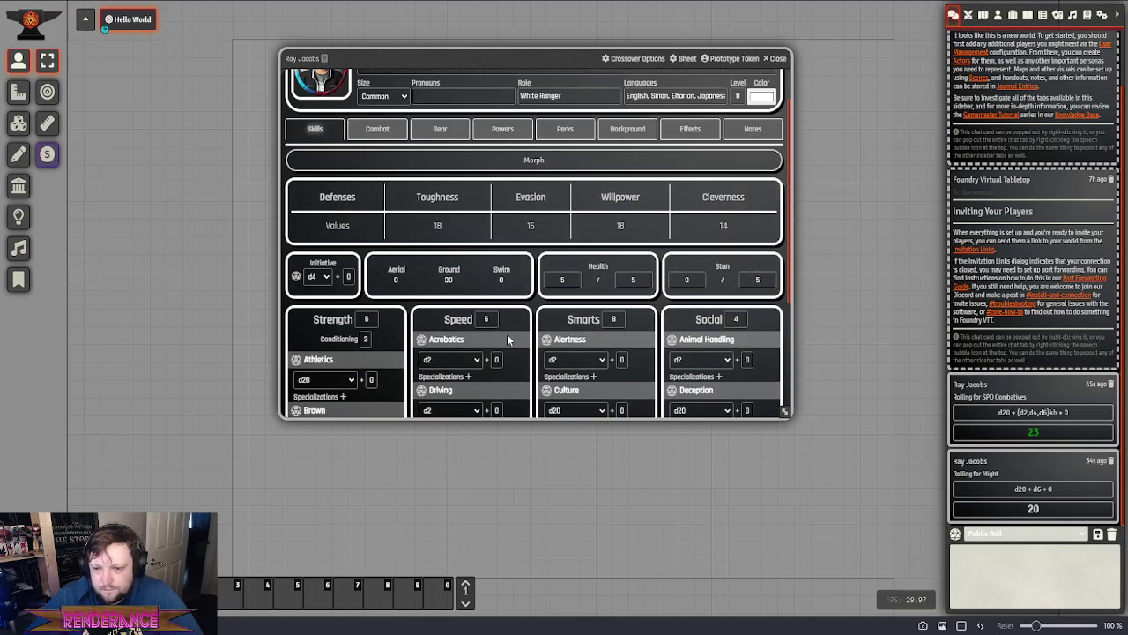
scroll(498, 322, "down", 5)
scroll(494, 313, "up", 5)
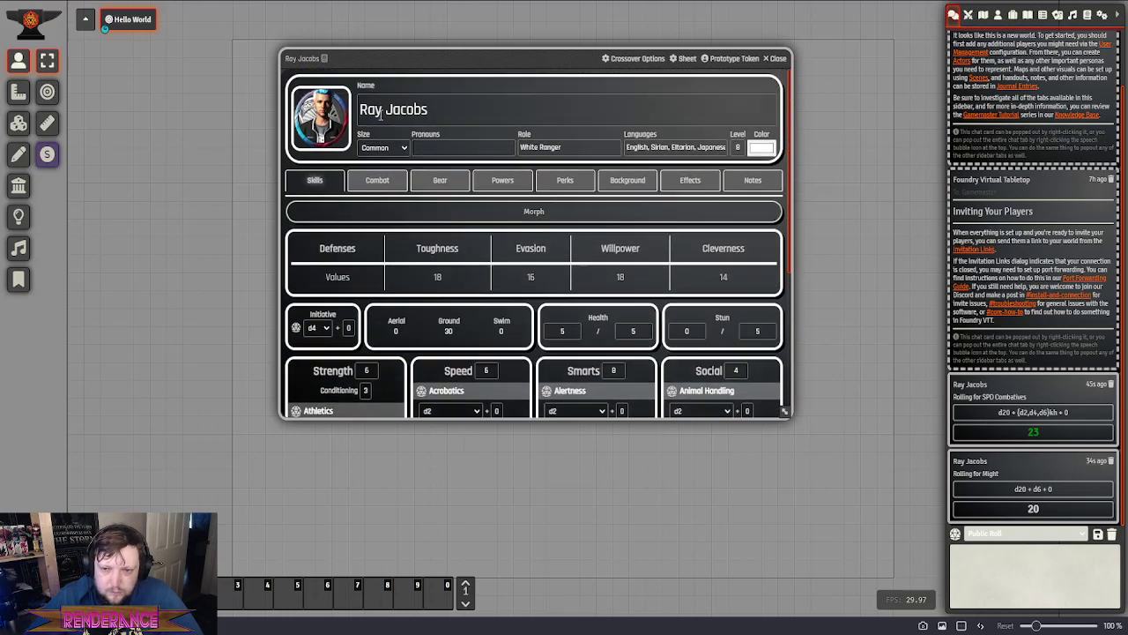
left_click(375, 183)
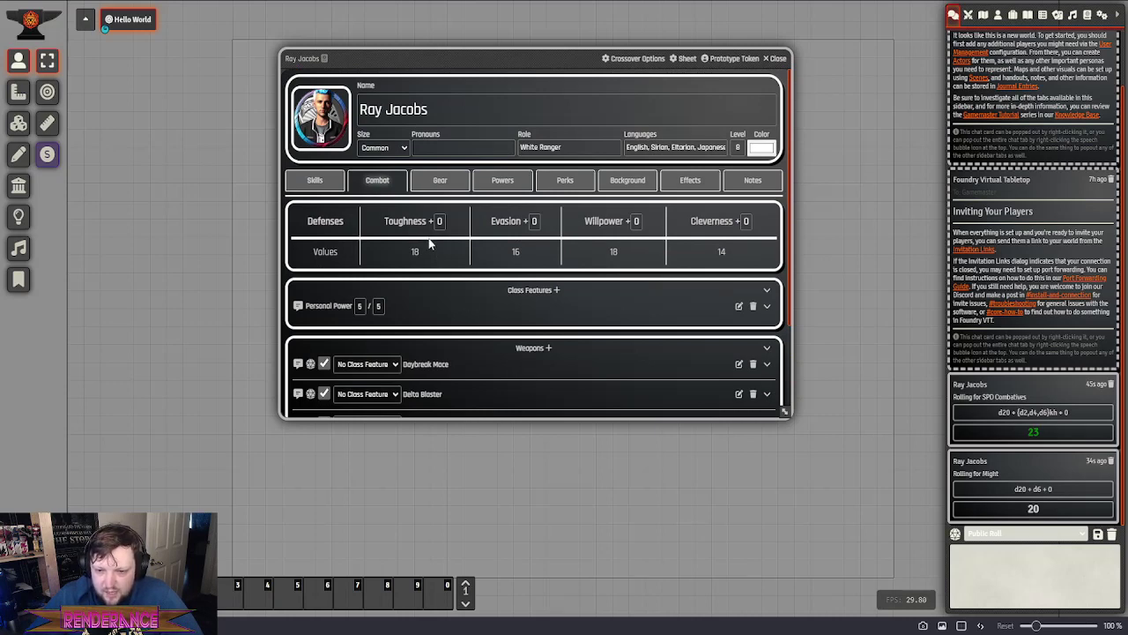
scroll(429, 244, "down", 3)
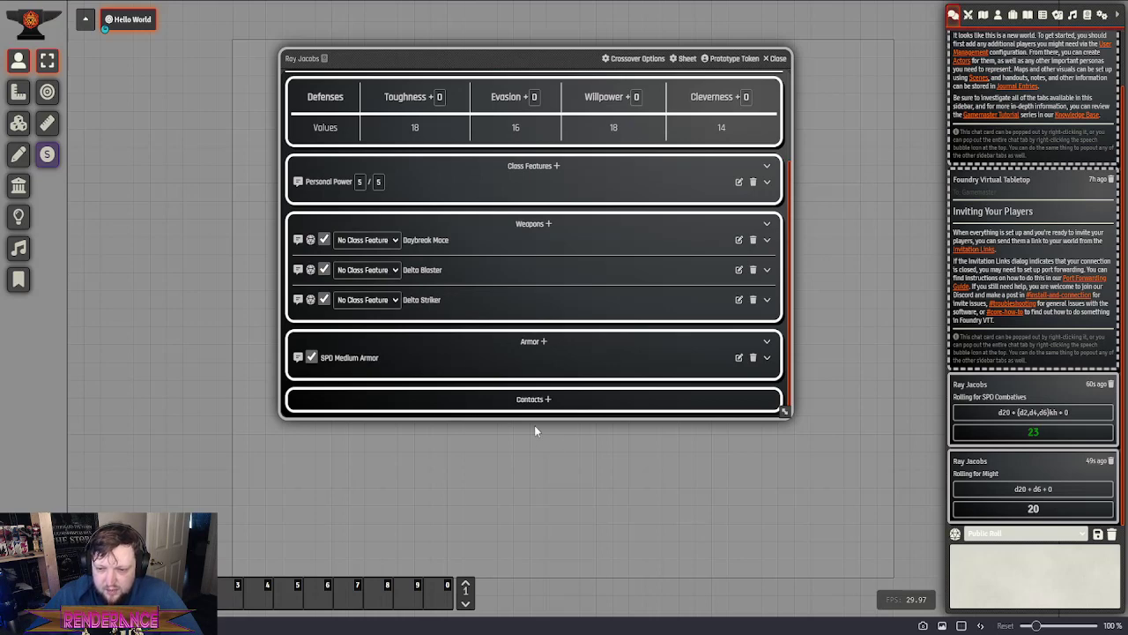
scroll(539, 374, "up", 3)
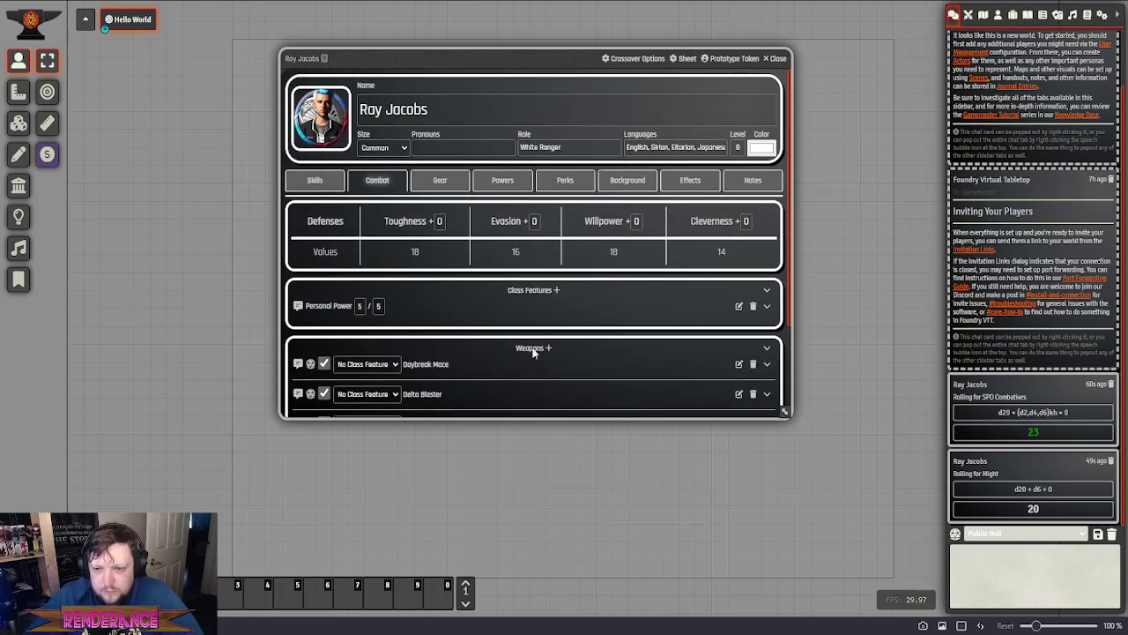
Add a class feature to the White Ranger's Combat section and rename it "WHite ranger weapon die"
scroll(442, 299, "down", 3)
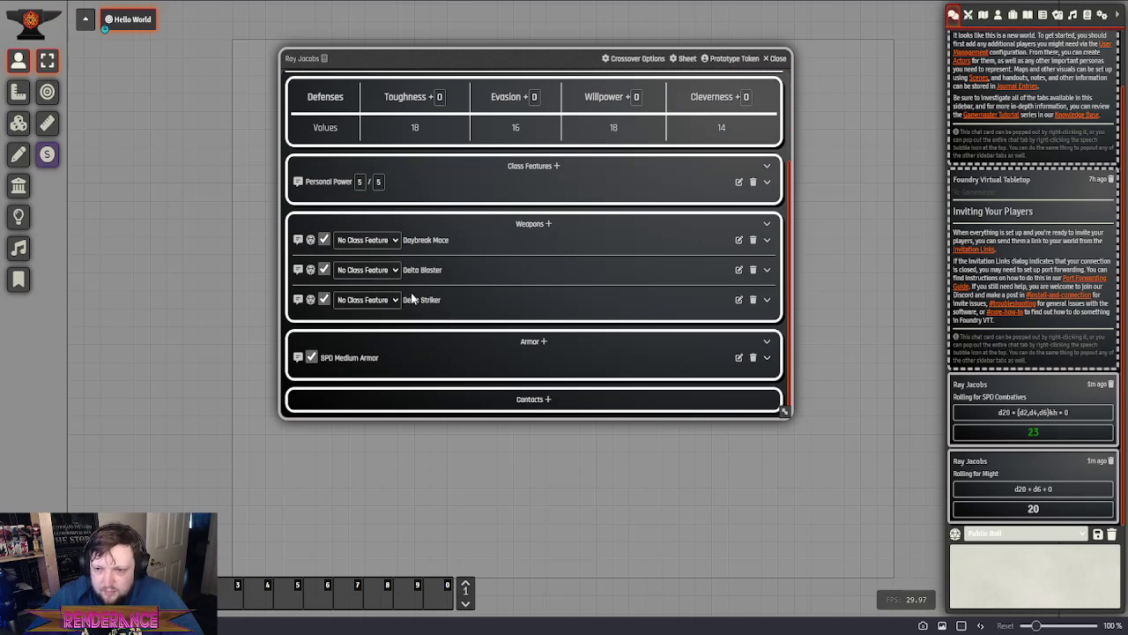
left_click(555, 167)
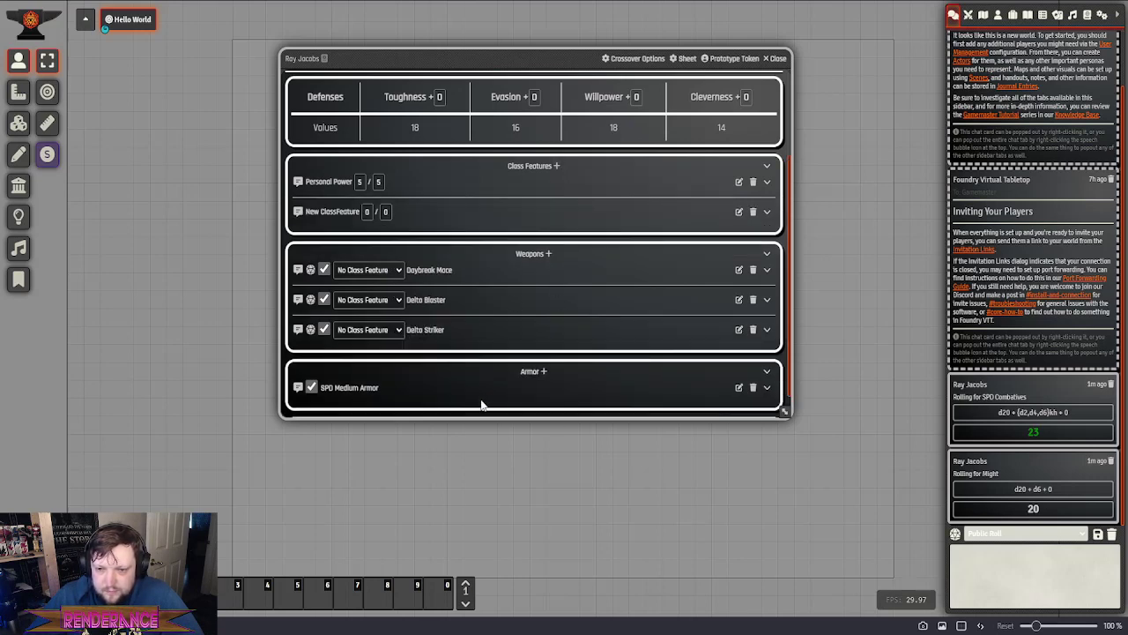
left_click(739, 212)
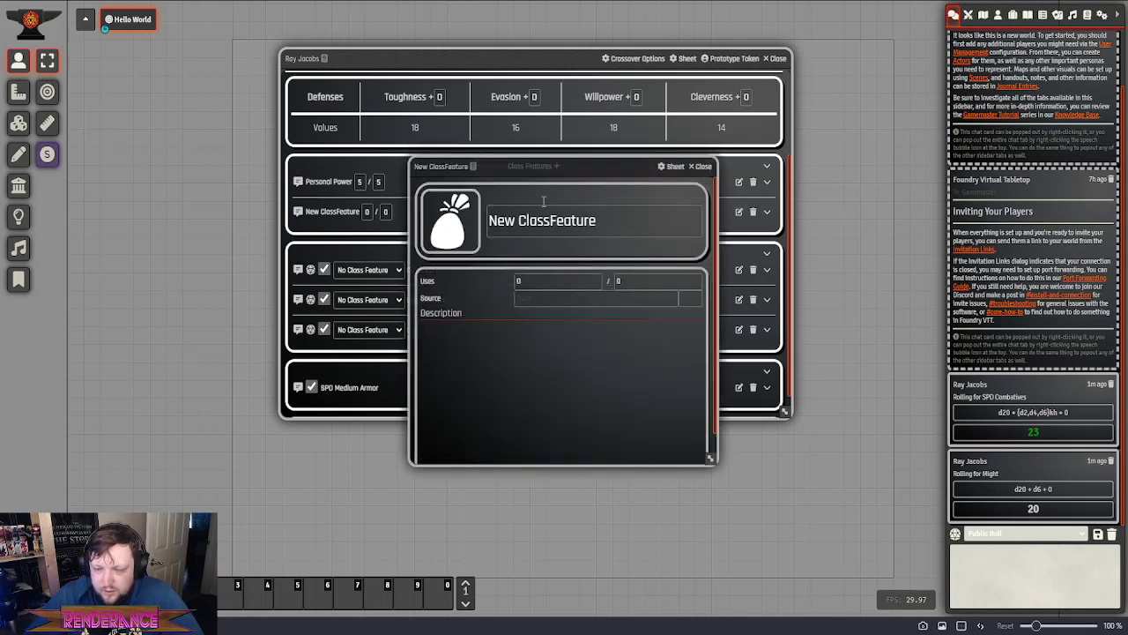
left_click_drag(644, 216, 377, 218)
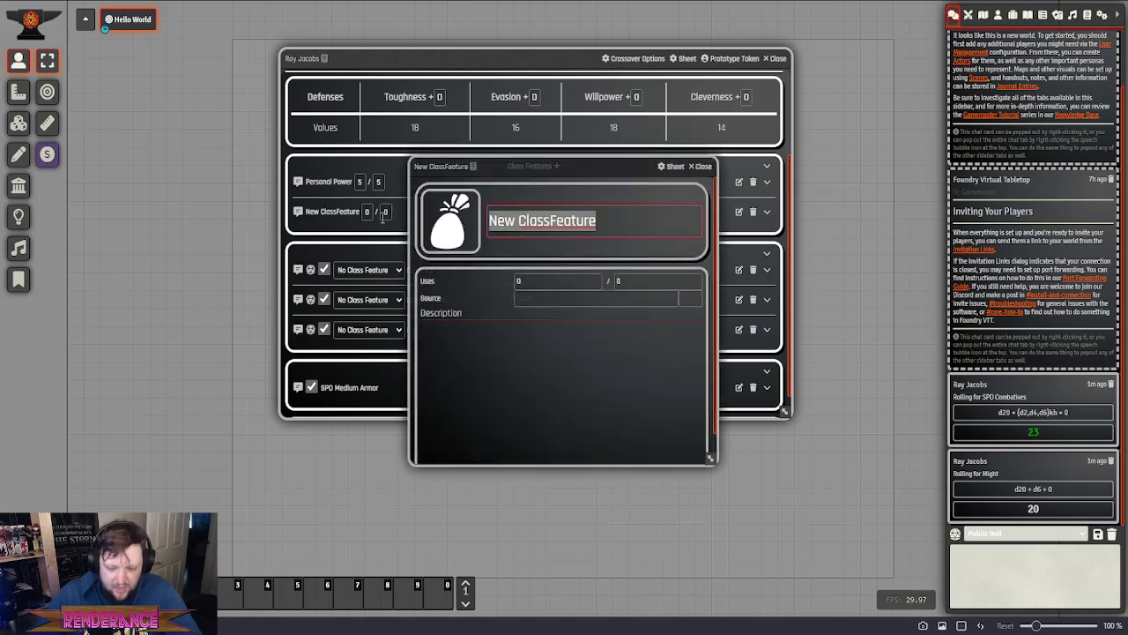
type("WHite")
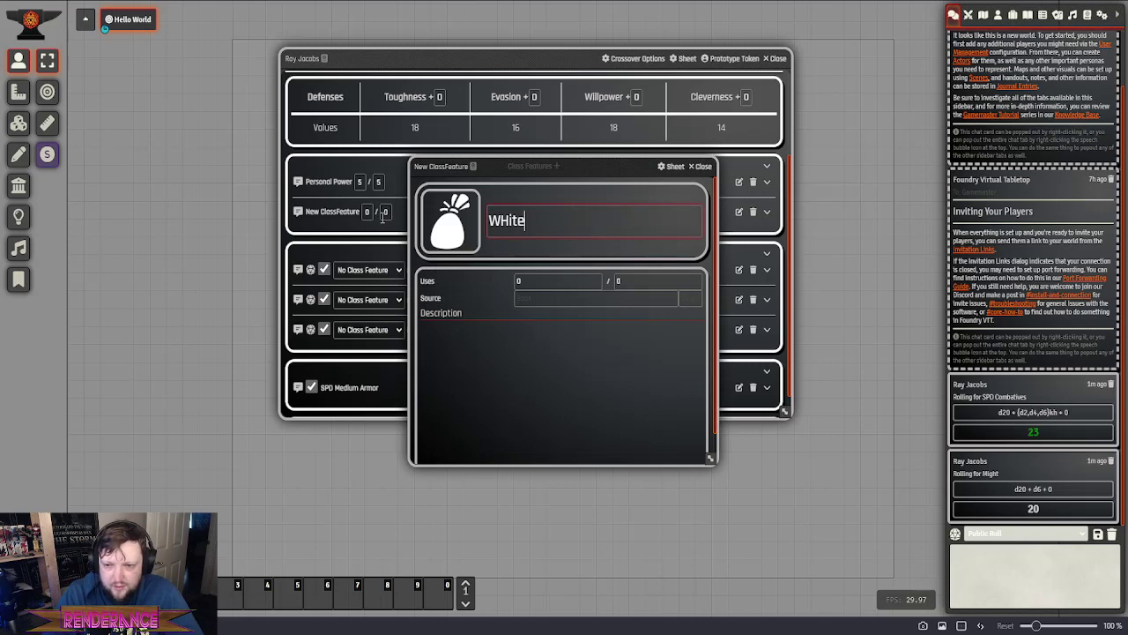
type(" ranger wea")
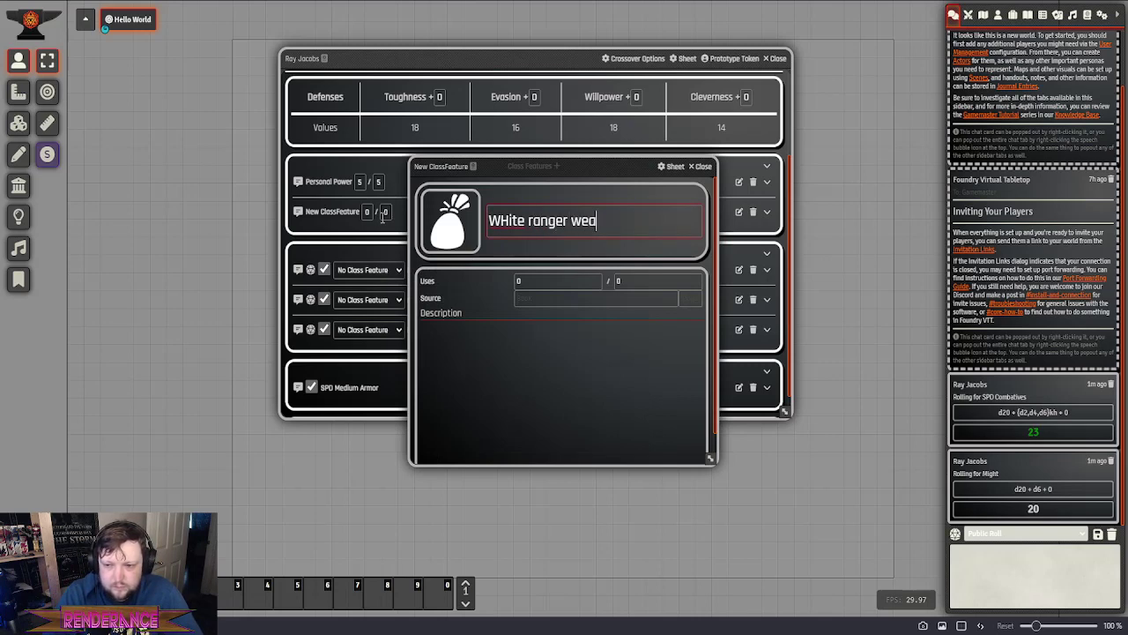
type("pon die")
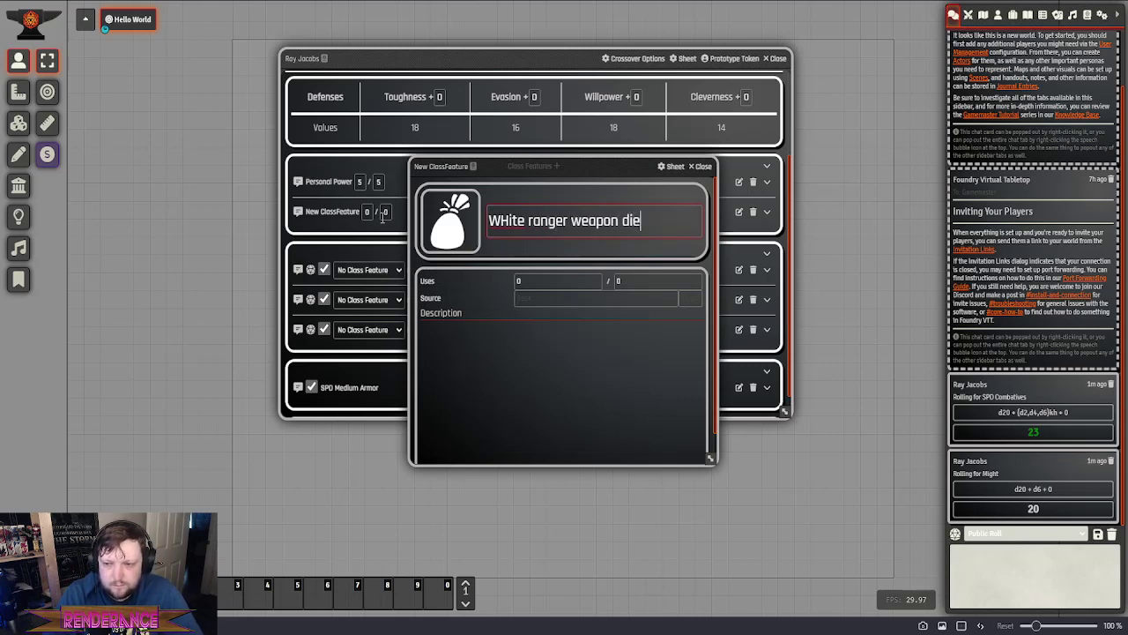
key("Return")
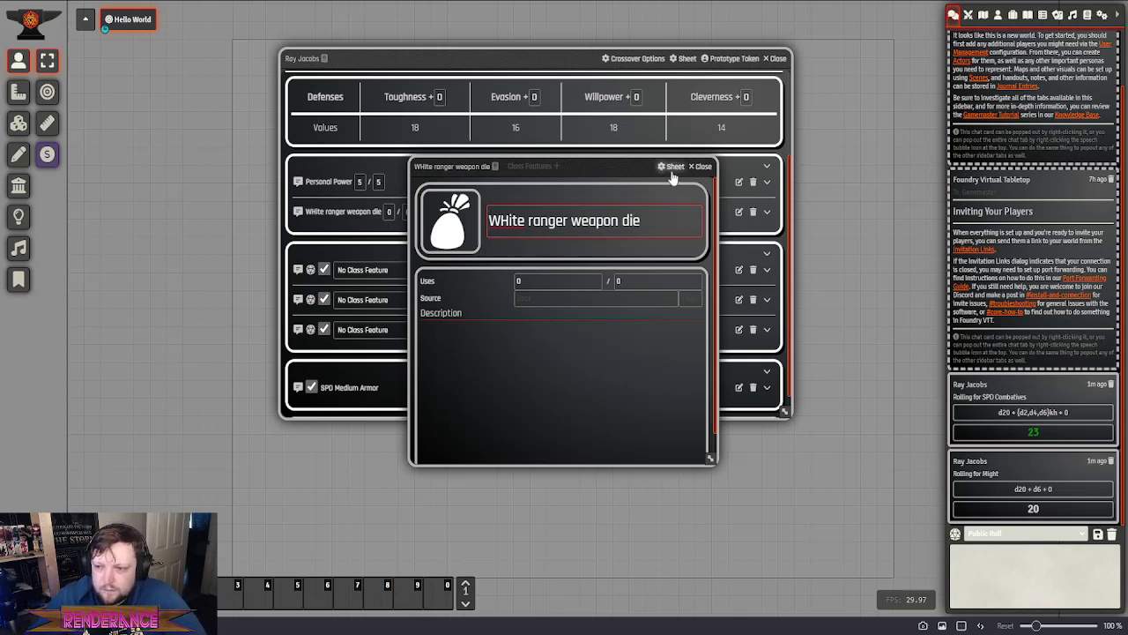
left_click(701, 165)
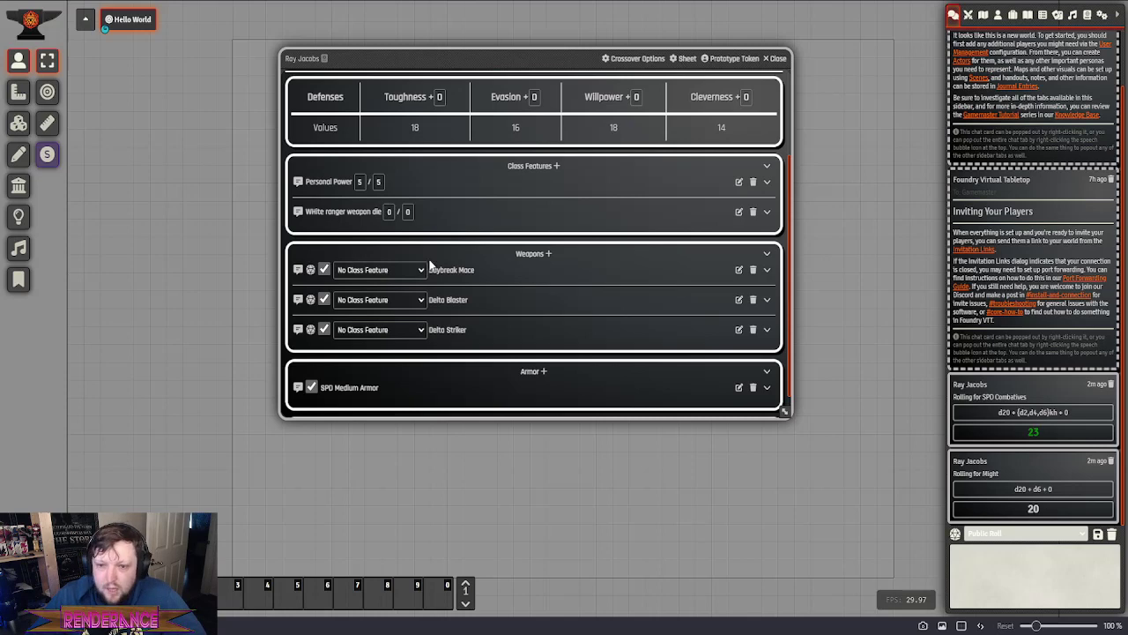
Compare the White Ranger's Gear section with the Combat section and examine the gear, weapons and armor lists
scroll(399, 193, "up", 3)
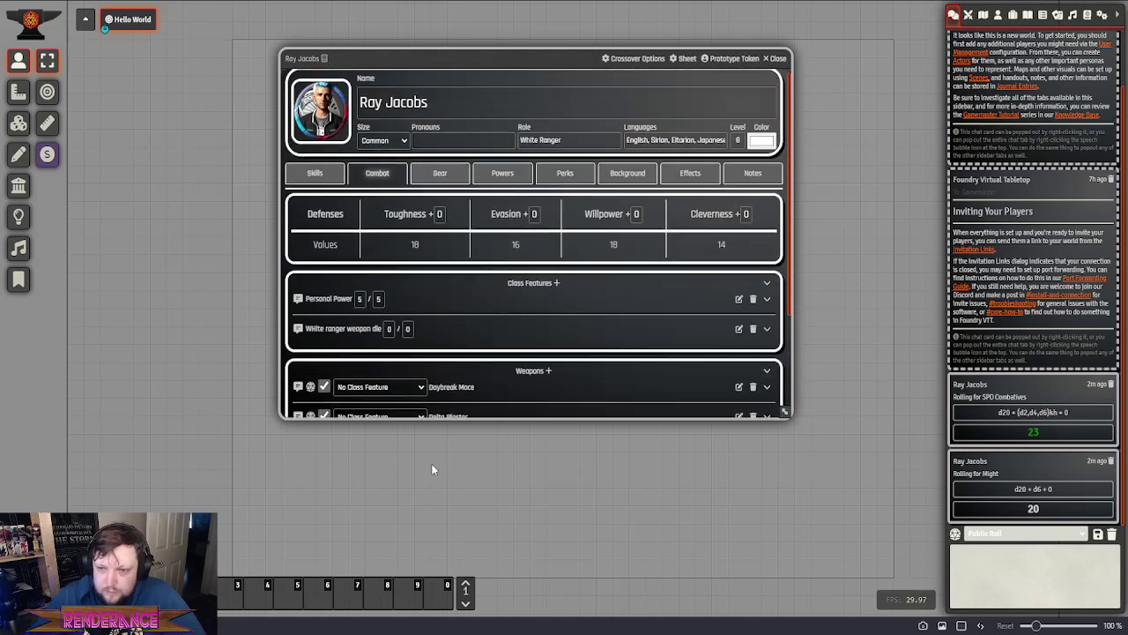
left_click(454, 181)
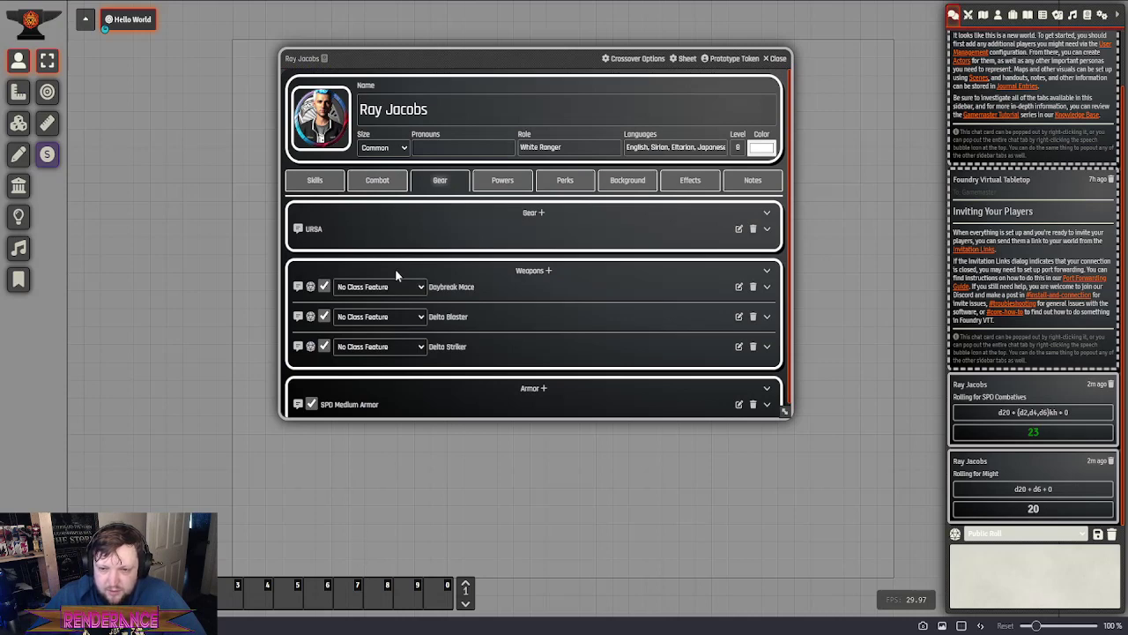
left_click(377, 182)
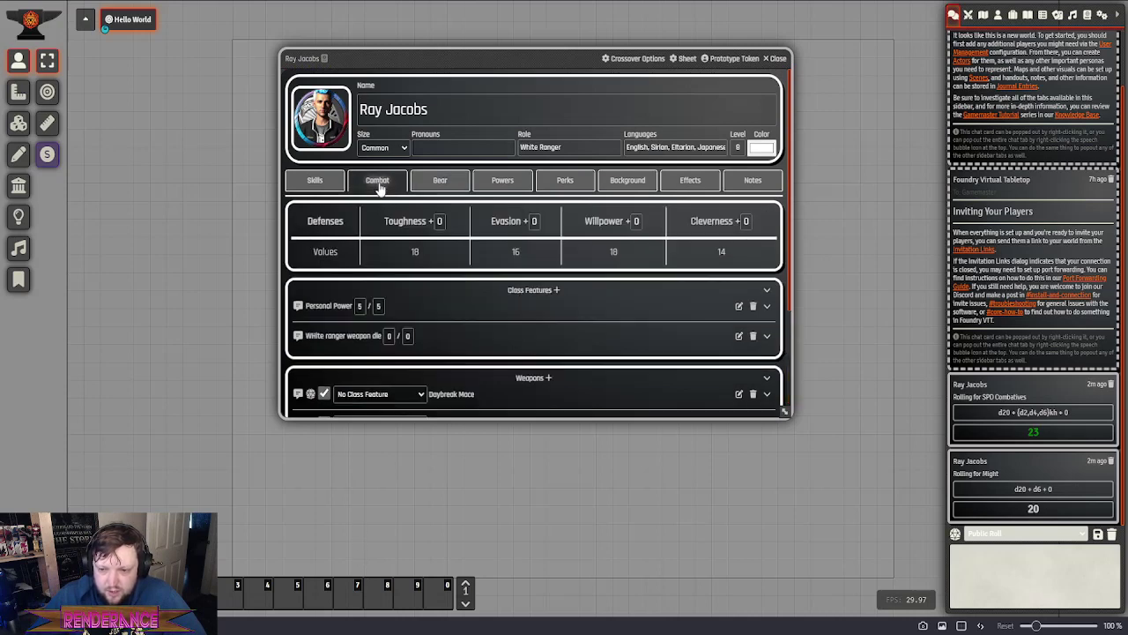
left_click(426, 182)
scroll(414, 189, "down", 1)
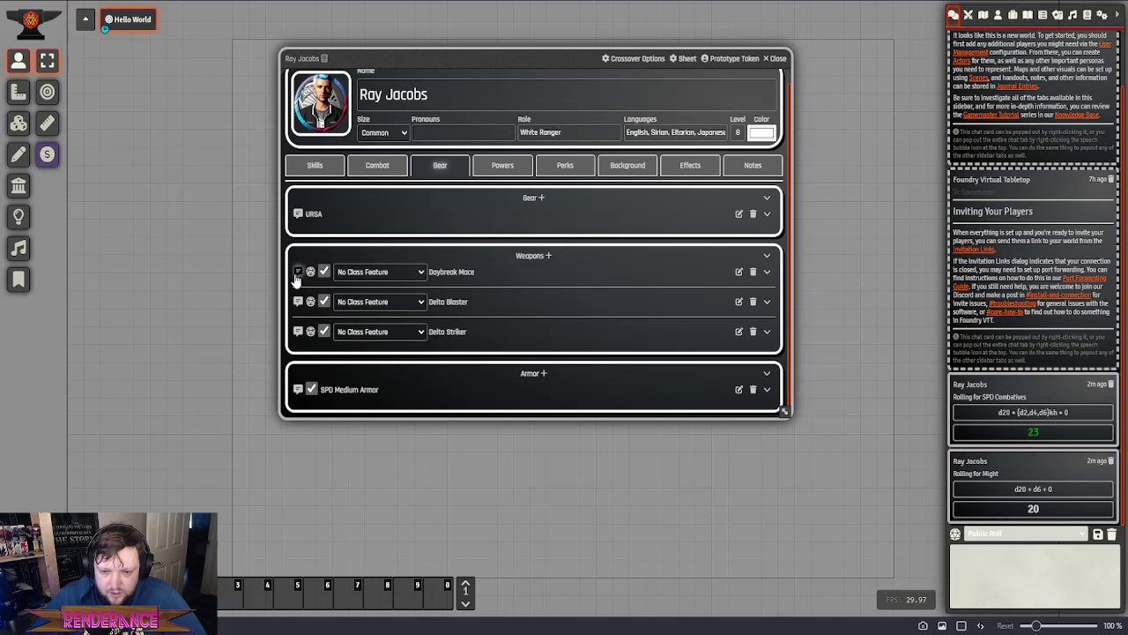
Post the Daybreak Mace's details to the chat log and roll its attack with the default roll options
left_click(298, 272)
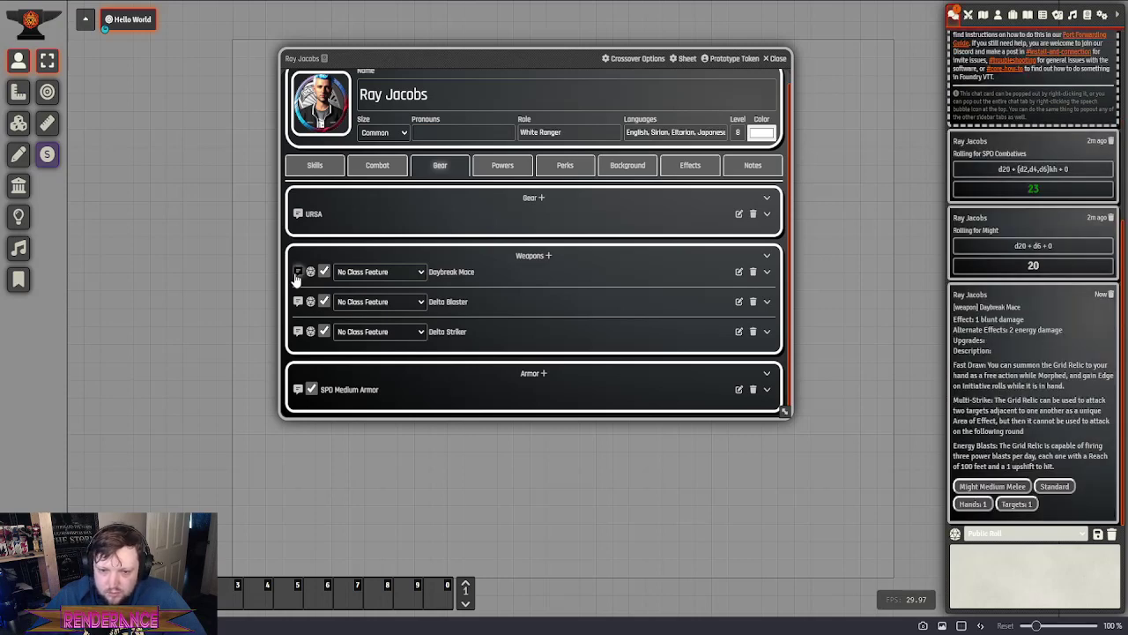
left_click(311, 273)
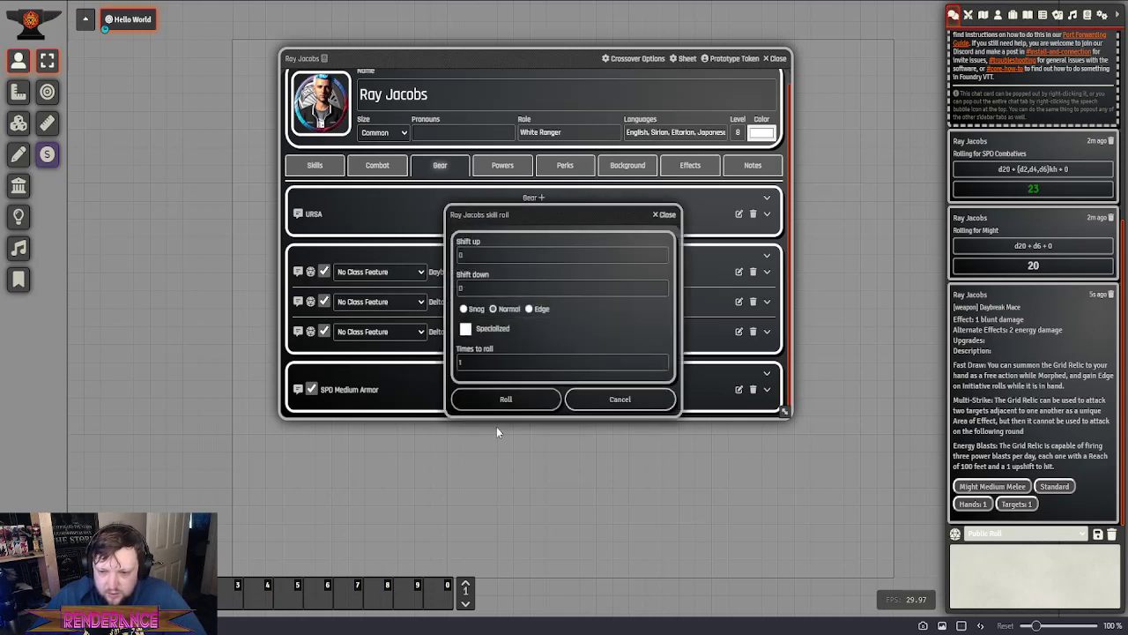
left_click(517, 401)
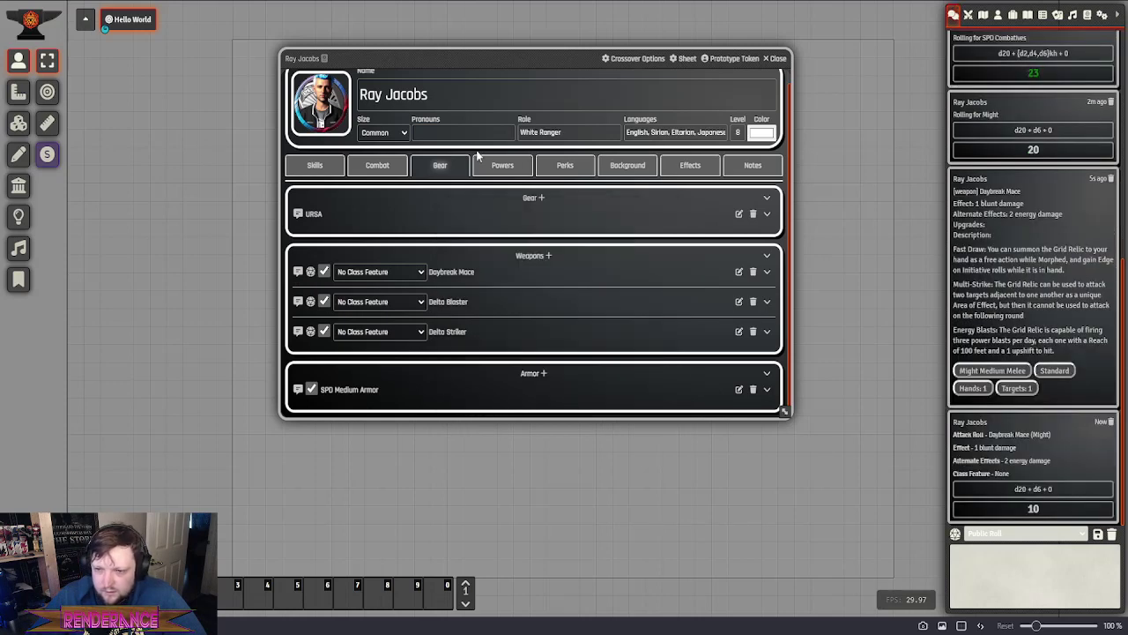
Show the Powers section and switch the Inspiration power's class feature to Personal Power and back to No Class Feature
left_click(502, 166)
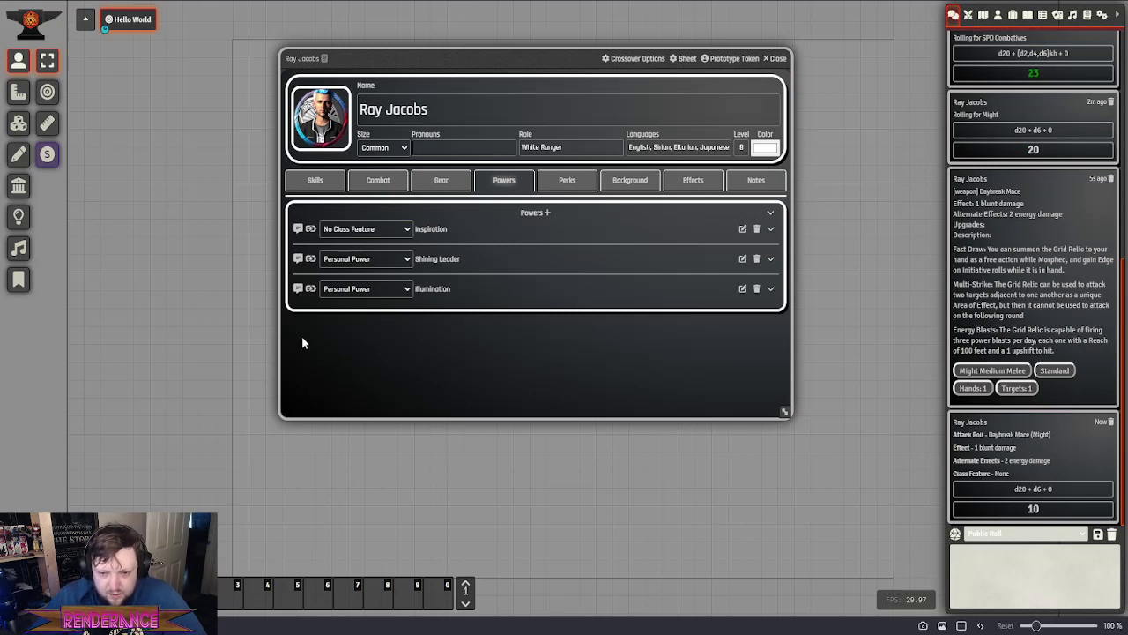
left_click(350, 229)
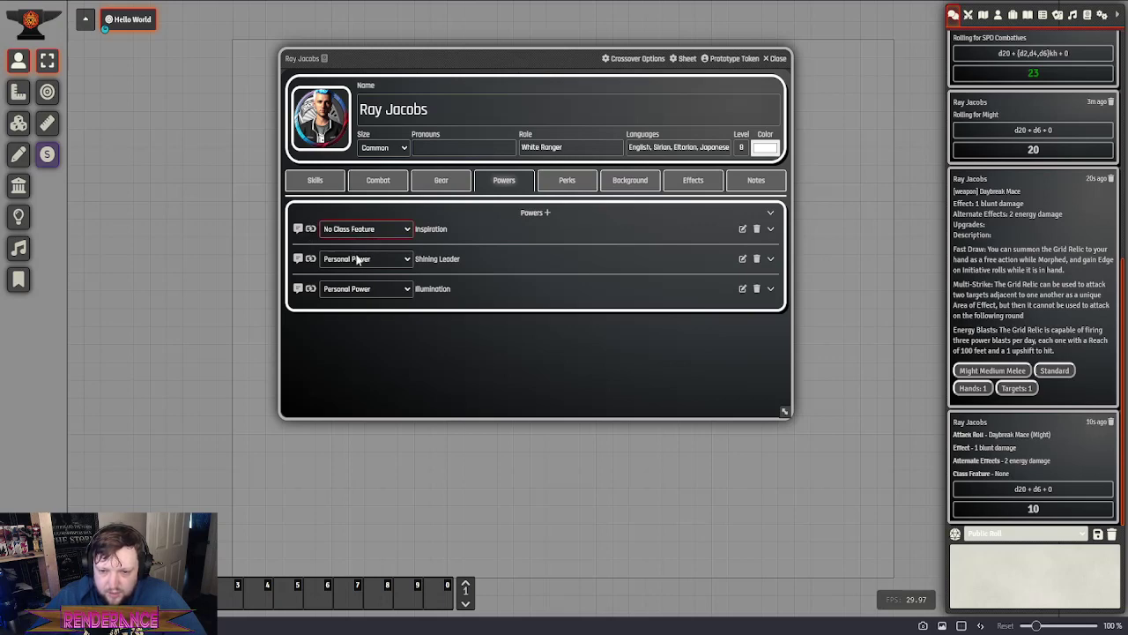
left_click(360, 261)
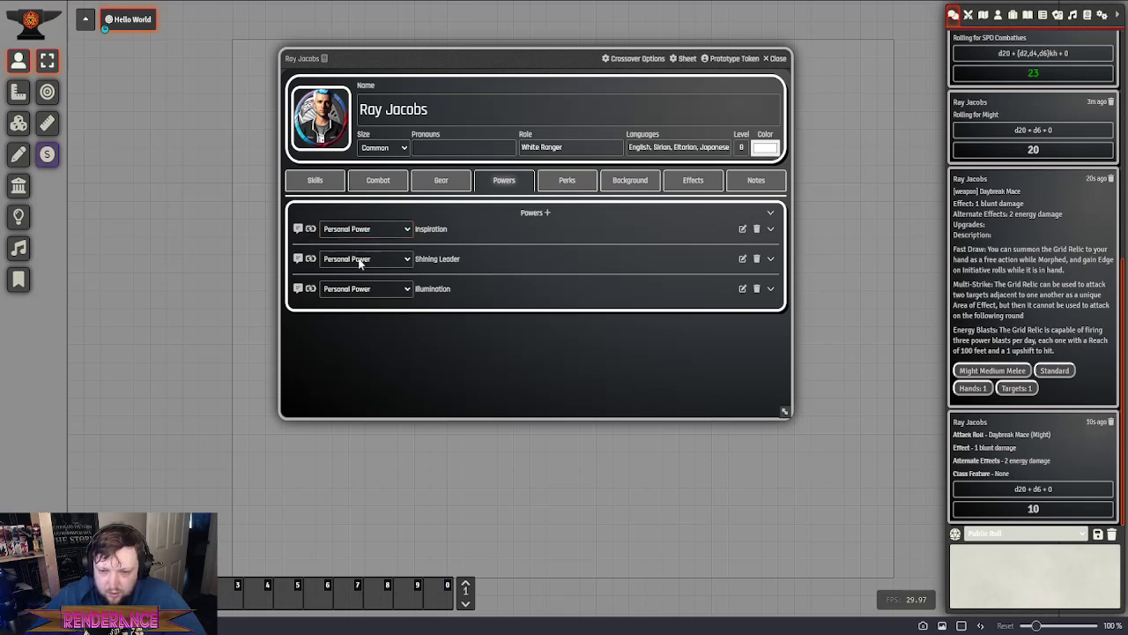
left_click(369, 231)
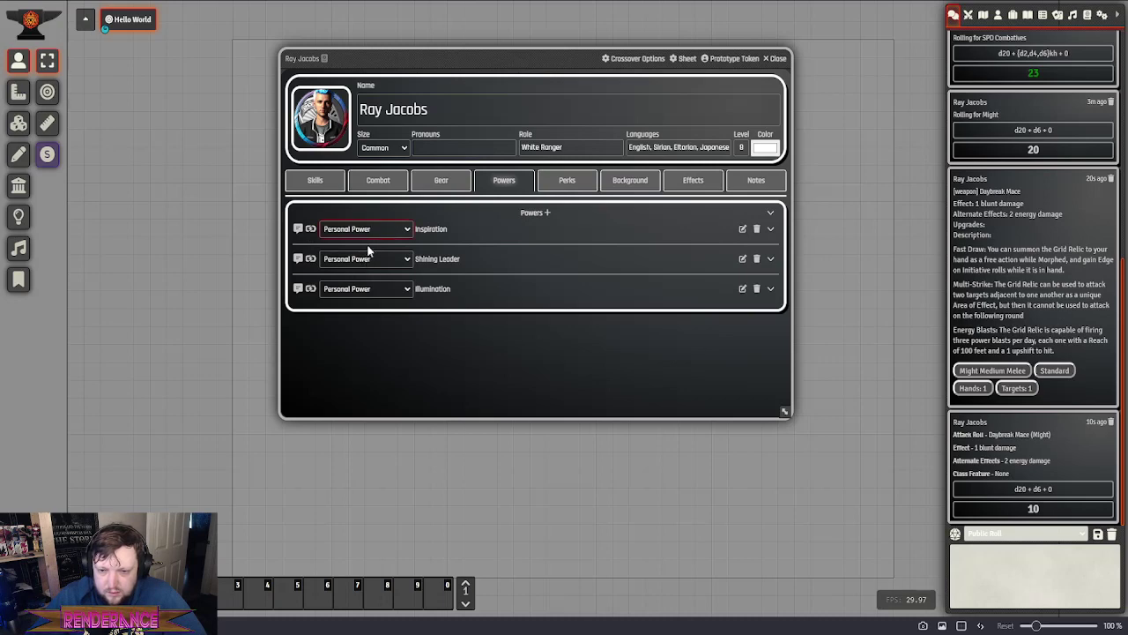
left_click(368, 243)
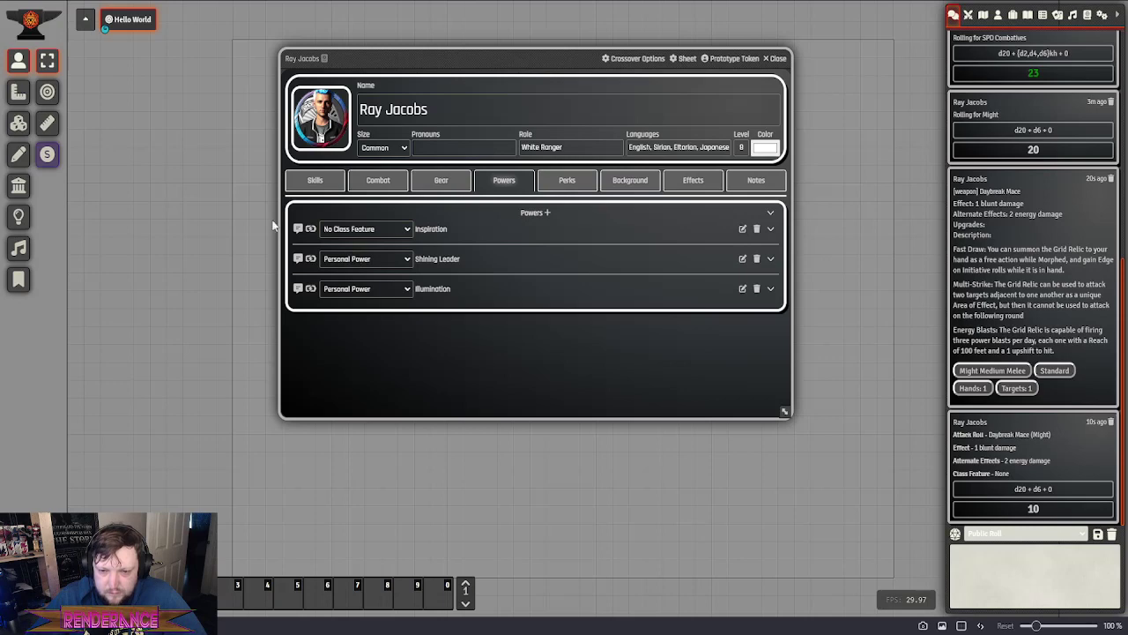
Review the White Ranger's perks and search the Field Guide to Action and Adventure Perks compendium for "gri"
left_click(568, 183)
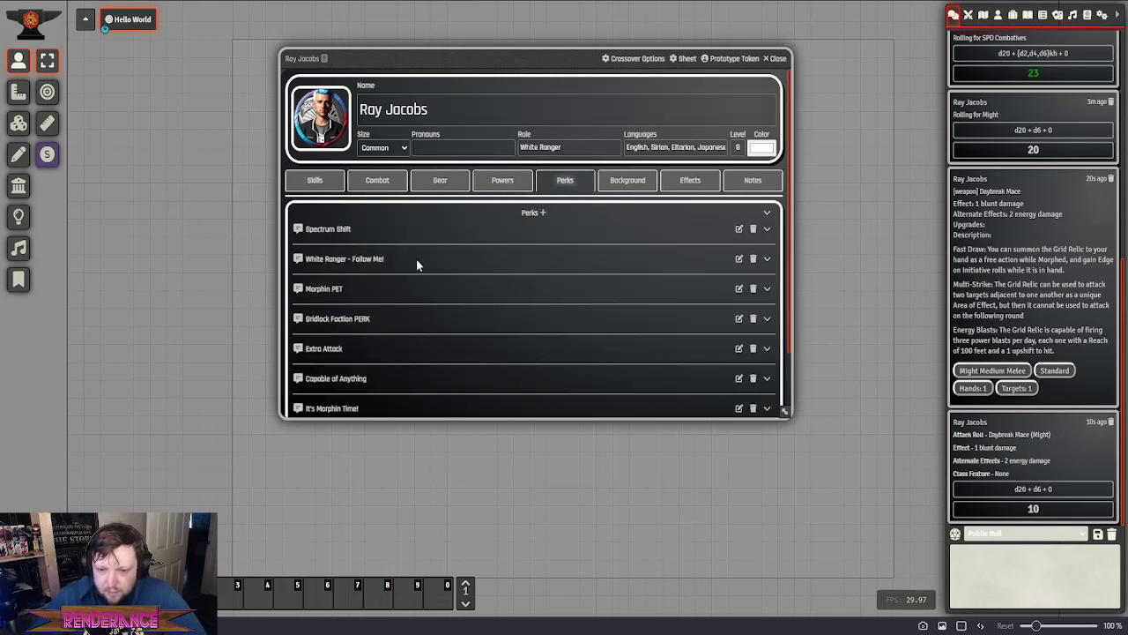
scroll(416, 258, "down", 2)
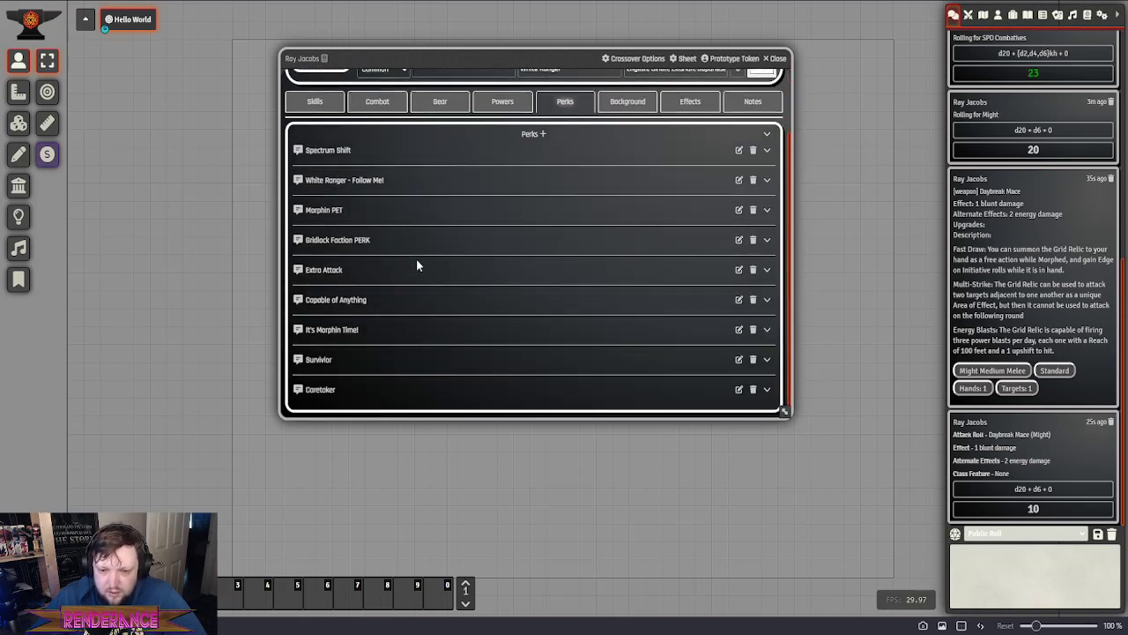
left_click(1089, 16)
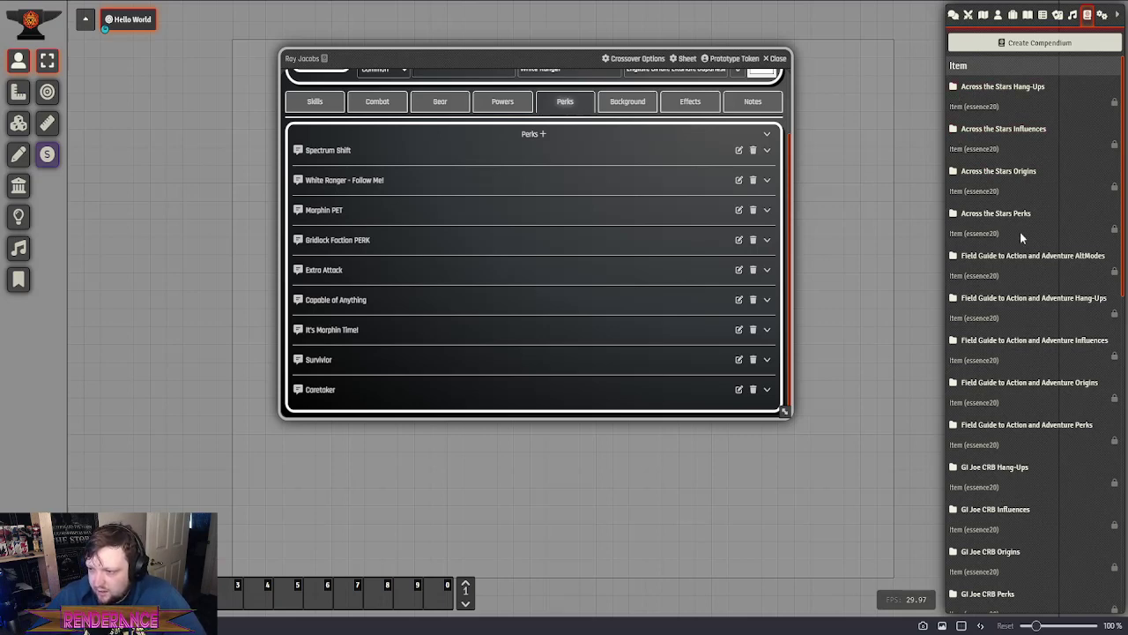
scroll(1020, 231, "down", 3)
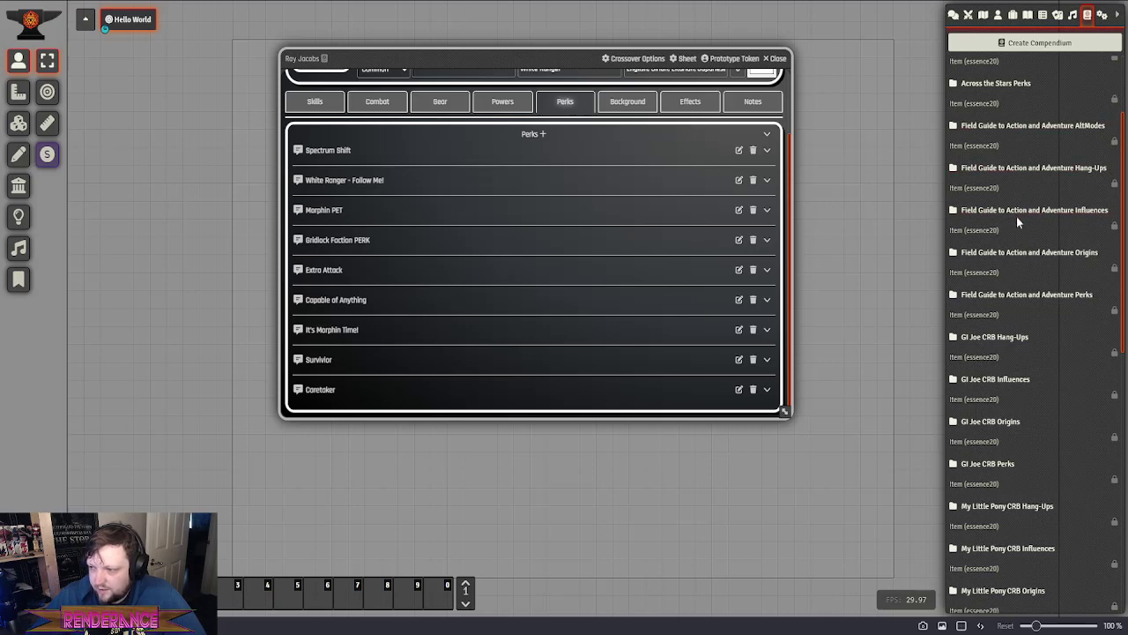
left_click(1015, 298)
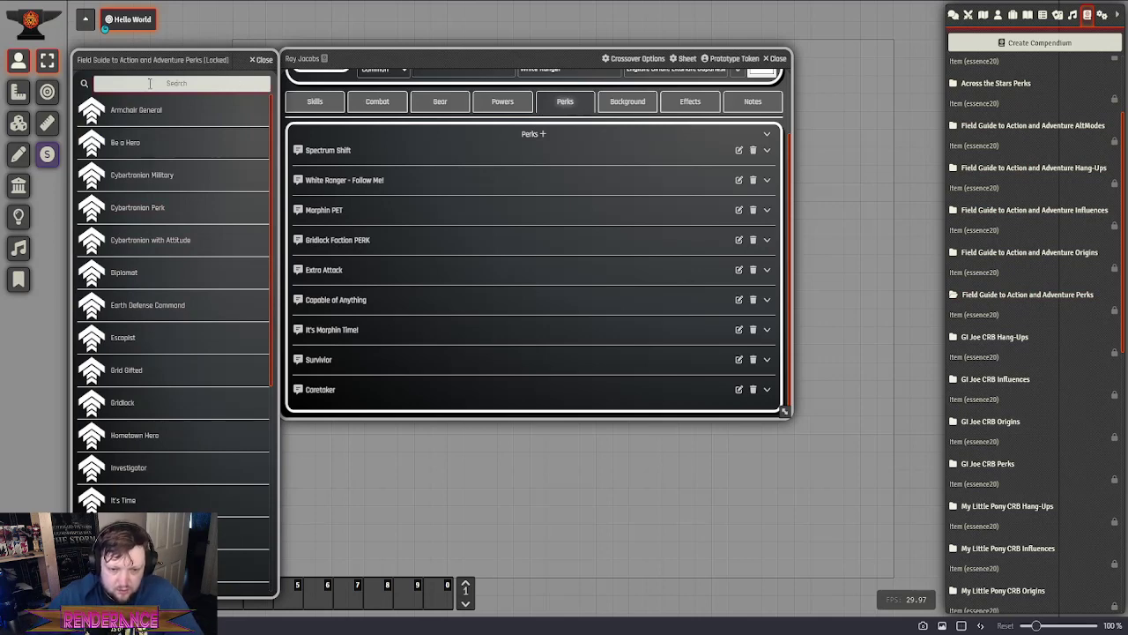
type("gri")
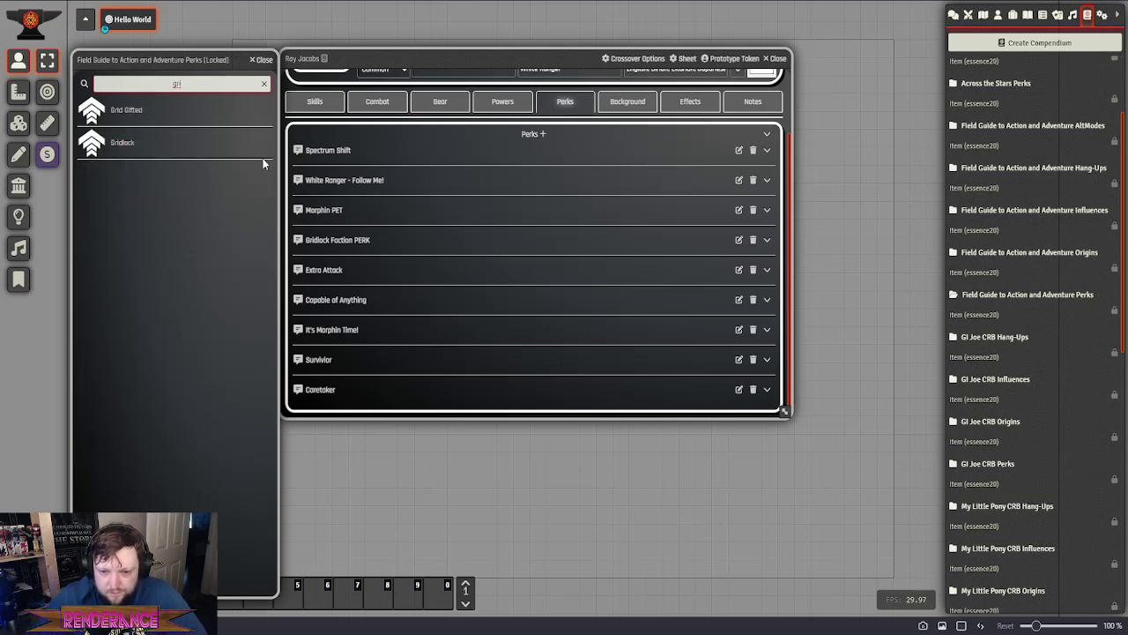
left_click(261, 59)
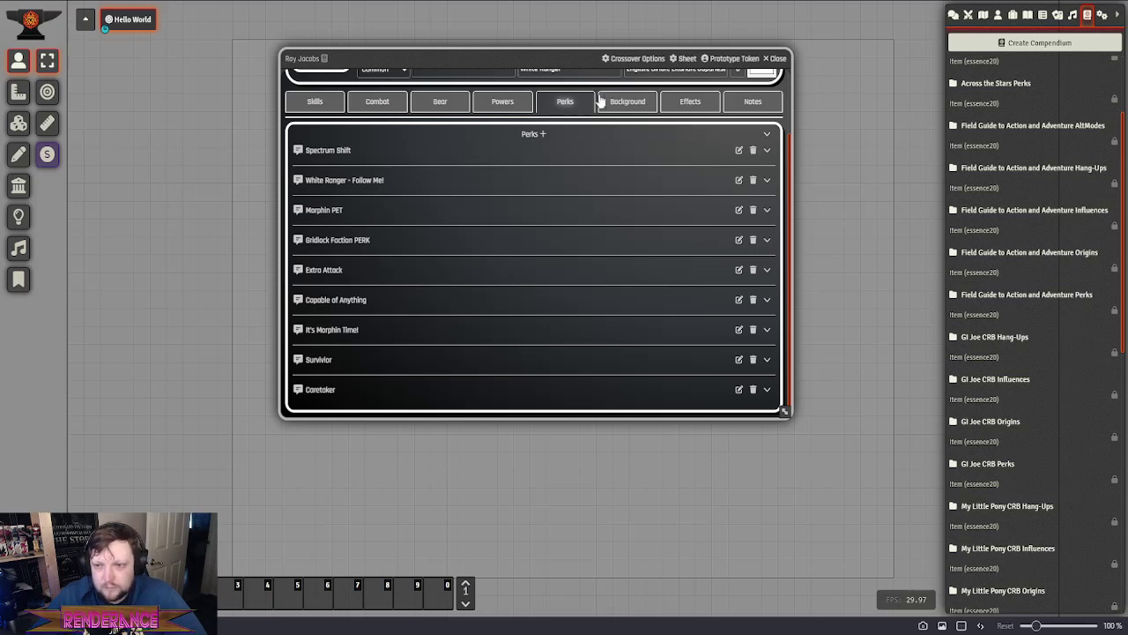
Show the White Ranger's Background section and expand and collapse the details of the Tragic origin
left_click(648, 102)
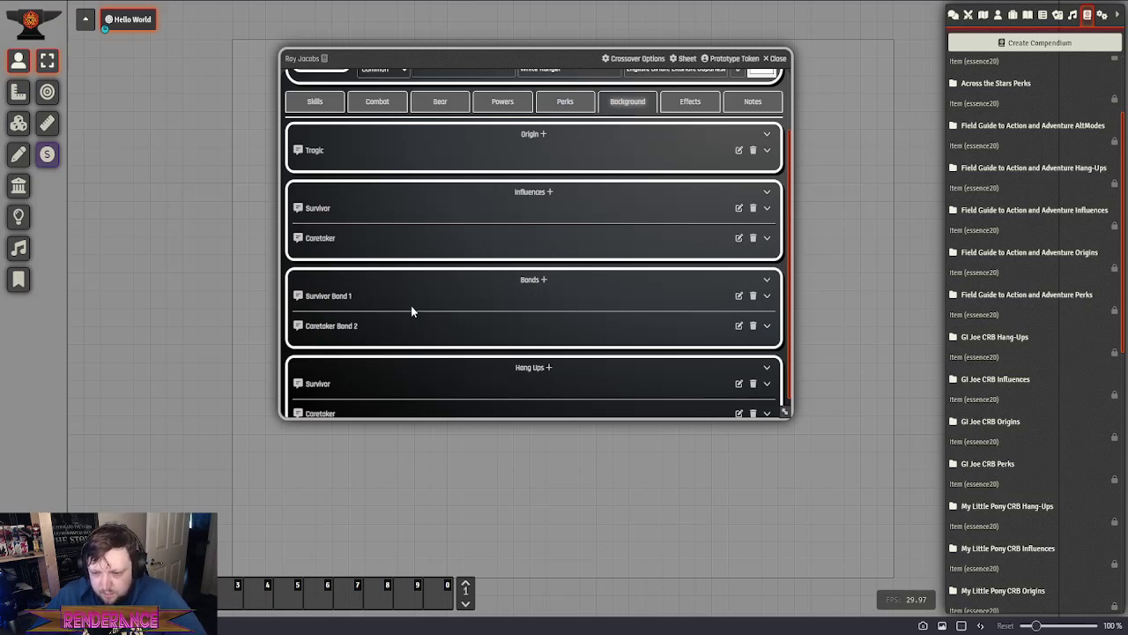
scroll(411, 309, "down", 1)
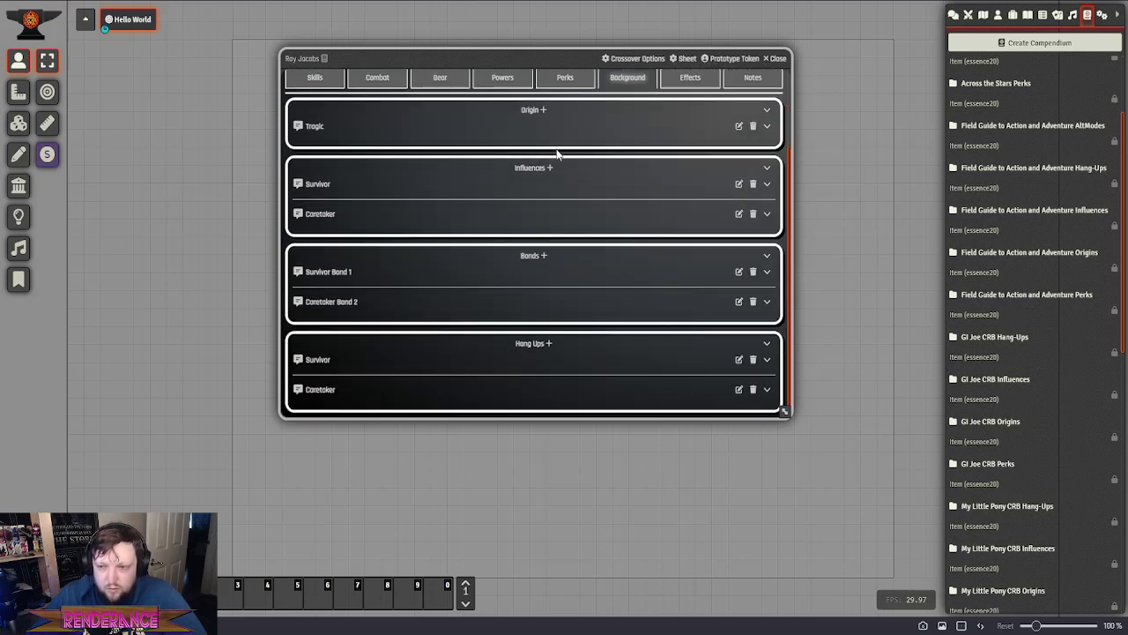
left_click(767, 126)
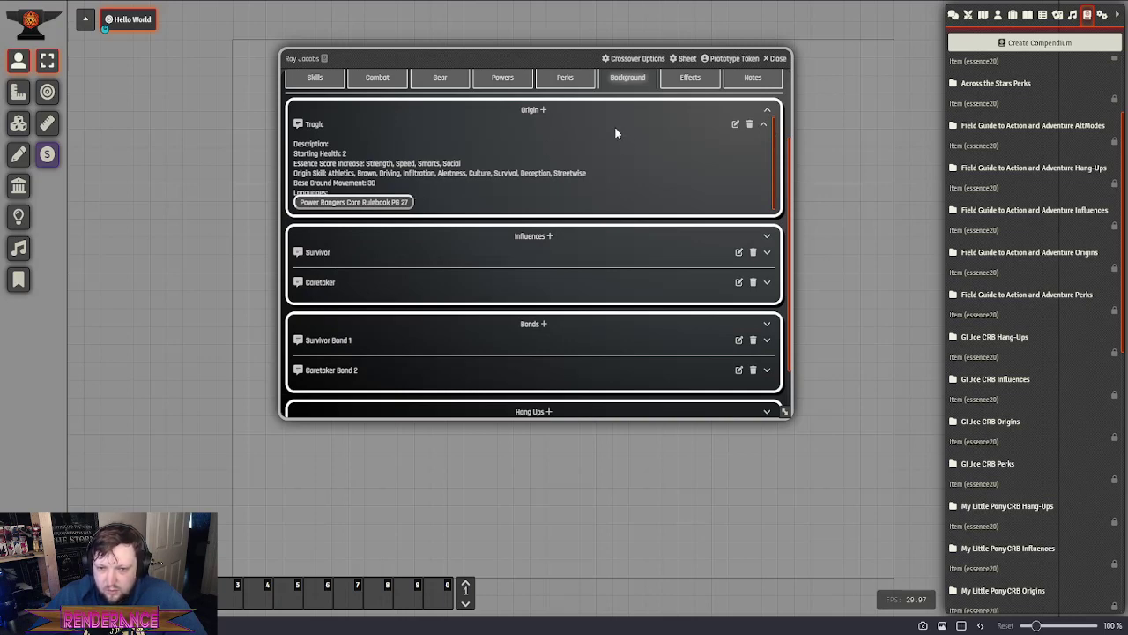
left_click(766, 128)
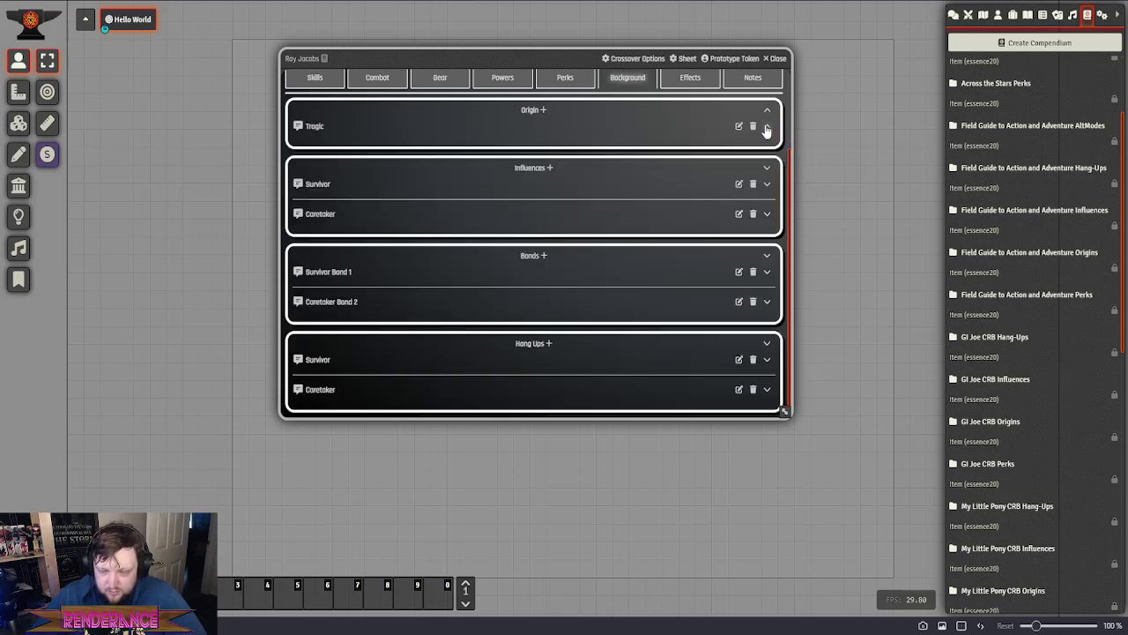
scroll(440, 175, "up", 2)
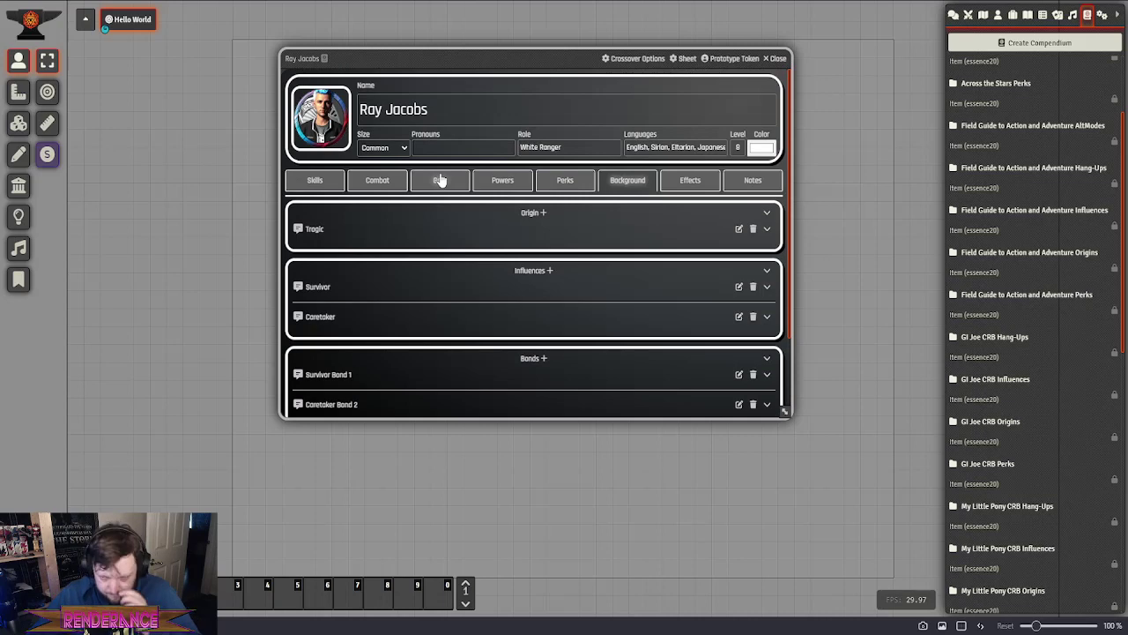
Show the White Ranger's armor training effects and the character's notes
left_click(689, 182)
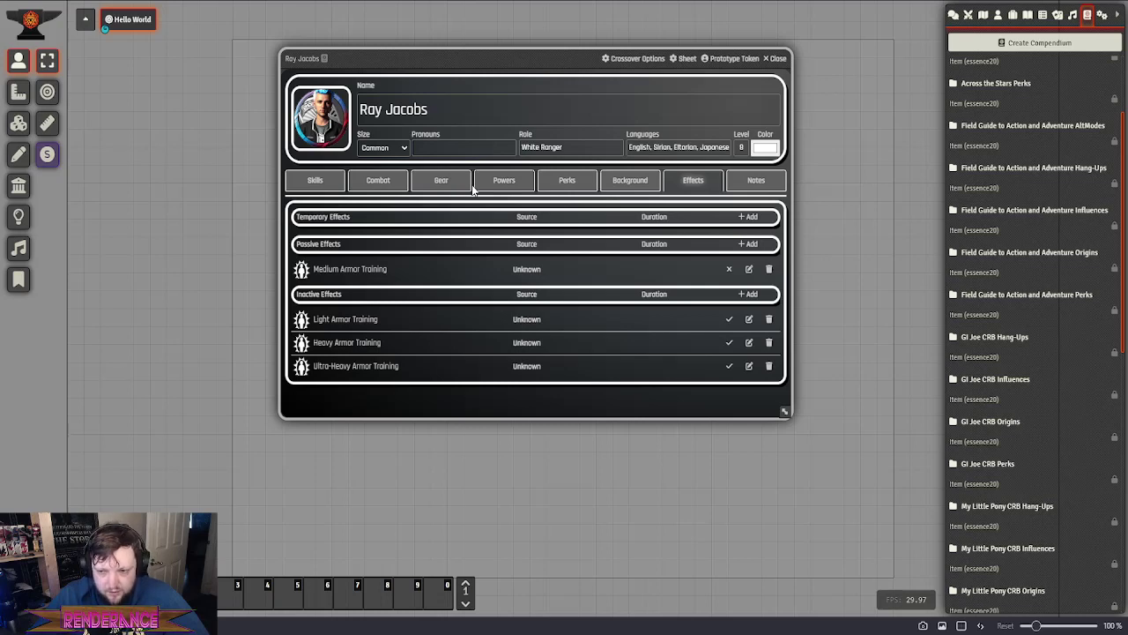
left_click(747, 190)
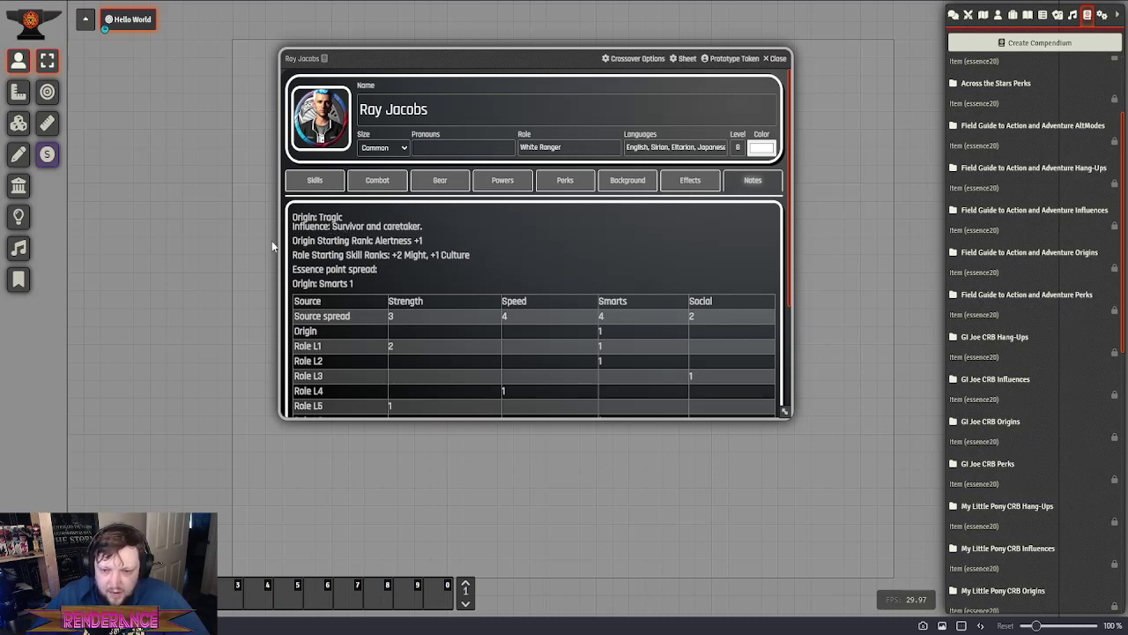
Read through the White Ranger's notes down to the faction benefits and close the character sheet
scroll(528, 247, "down", 3)
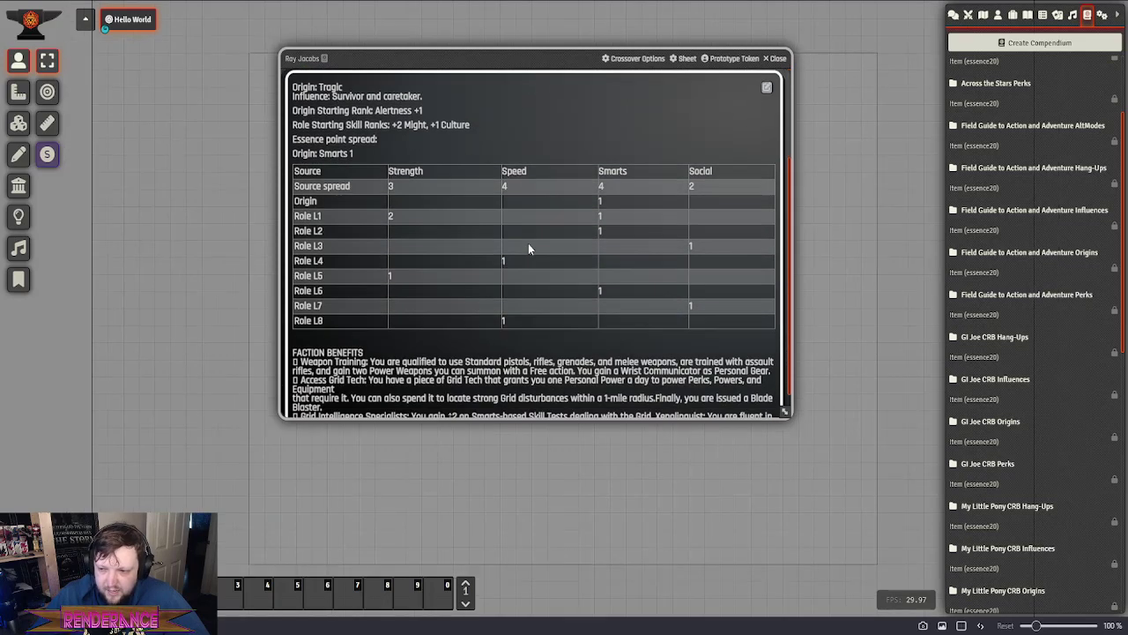
scroll(527, 249, "down", 1)
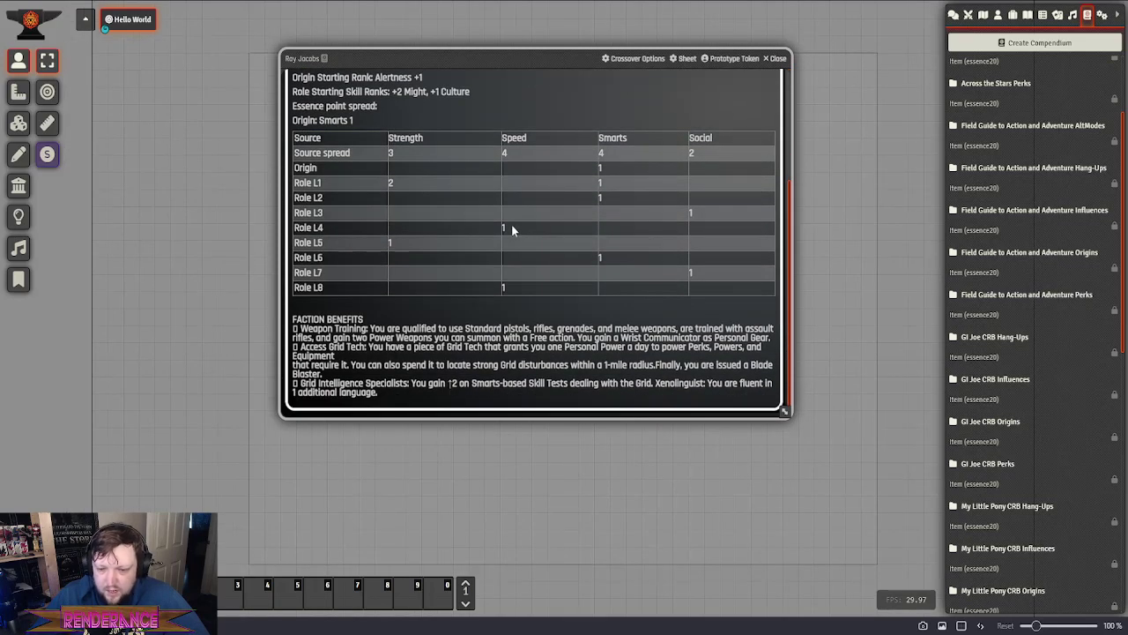
scroll(502, 219, "up", 3)
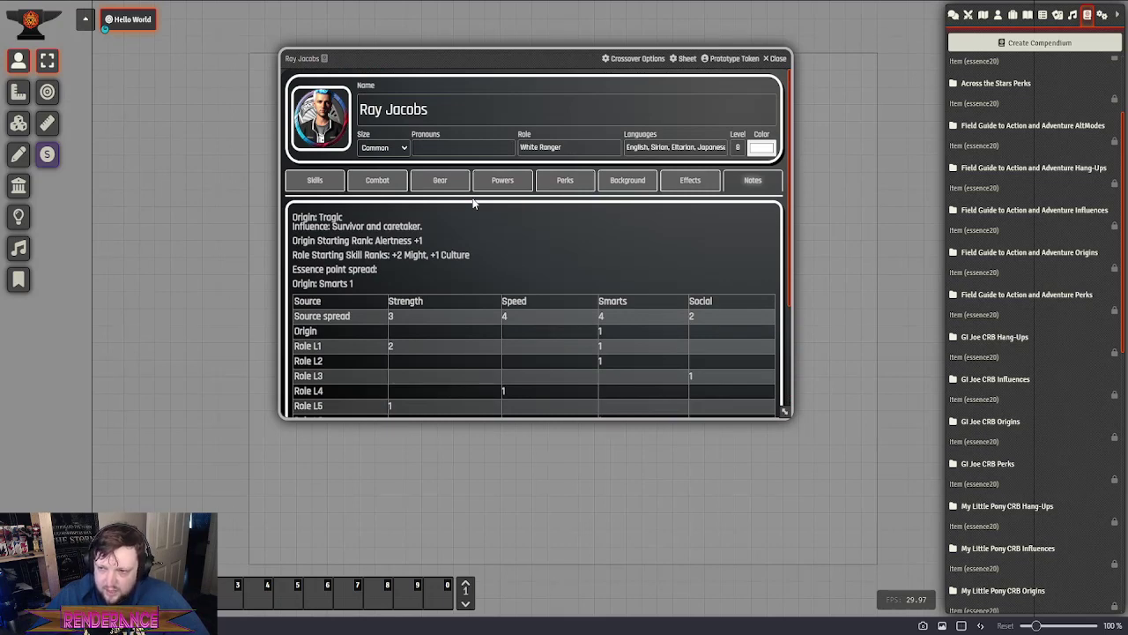
left_click(772, 59)
Return to the list of actors, show the Go Joe!!! character sheet and close it
left_click(998, 15)
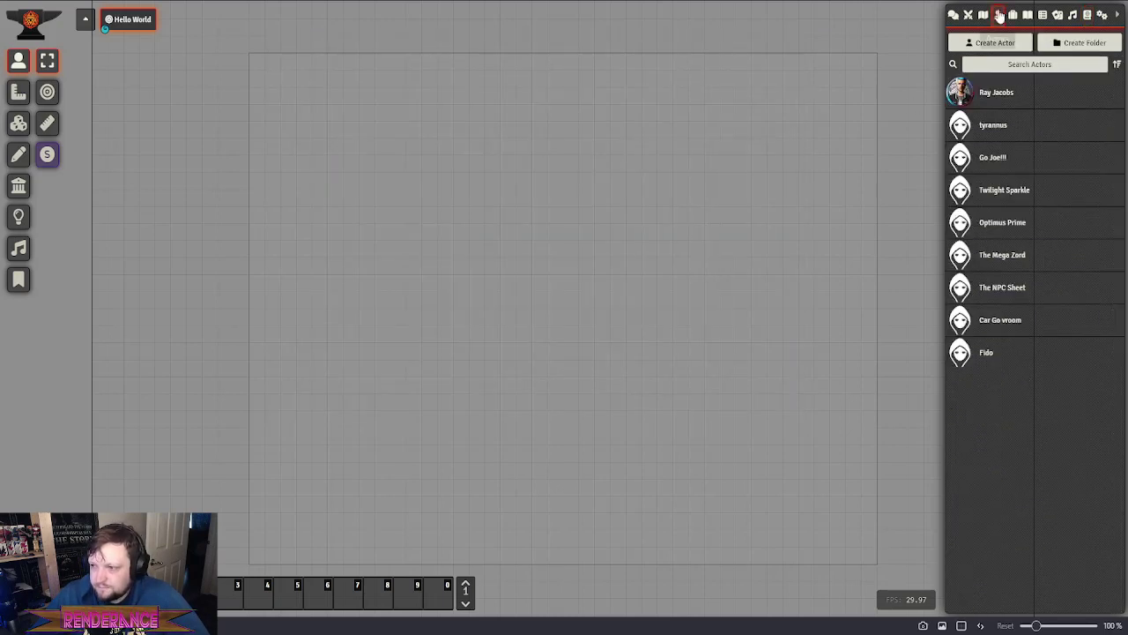
left_click(995, 158)
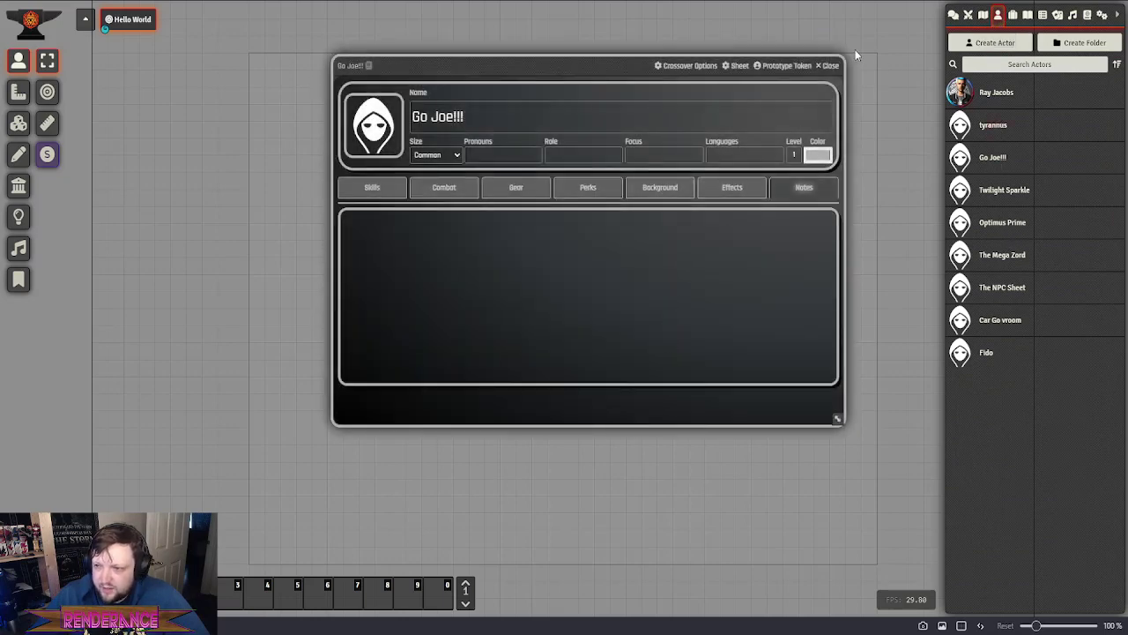
left_click(829, 66)
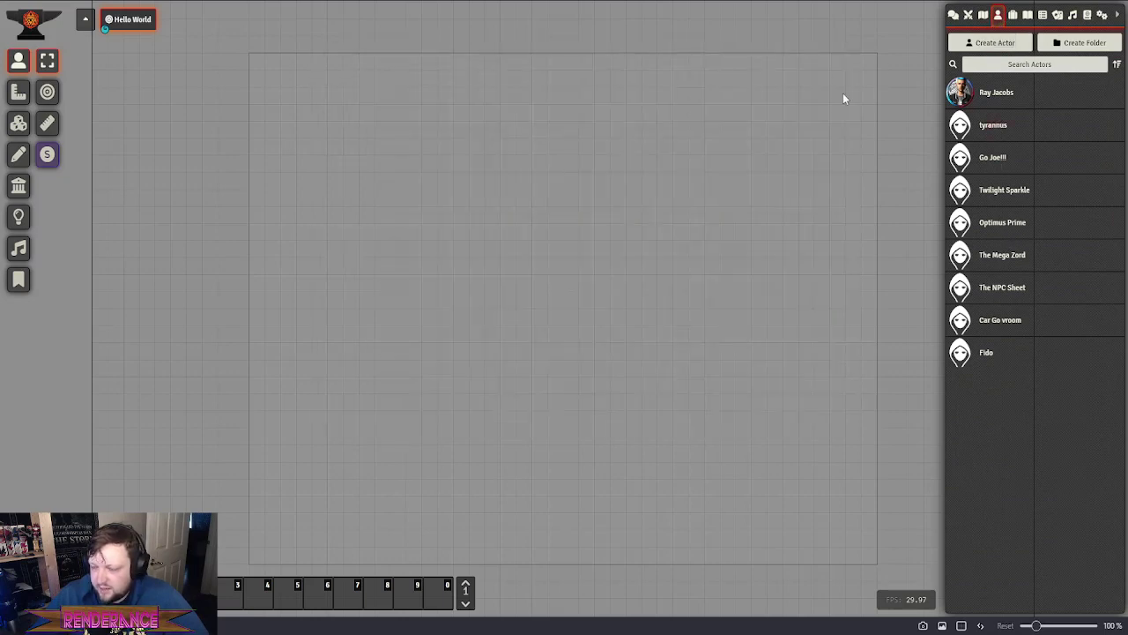
Open the Twilight Sparkle sheet and set the Spellcasting die to d4
left_click(1010, 194)
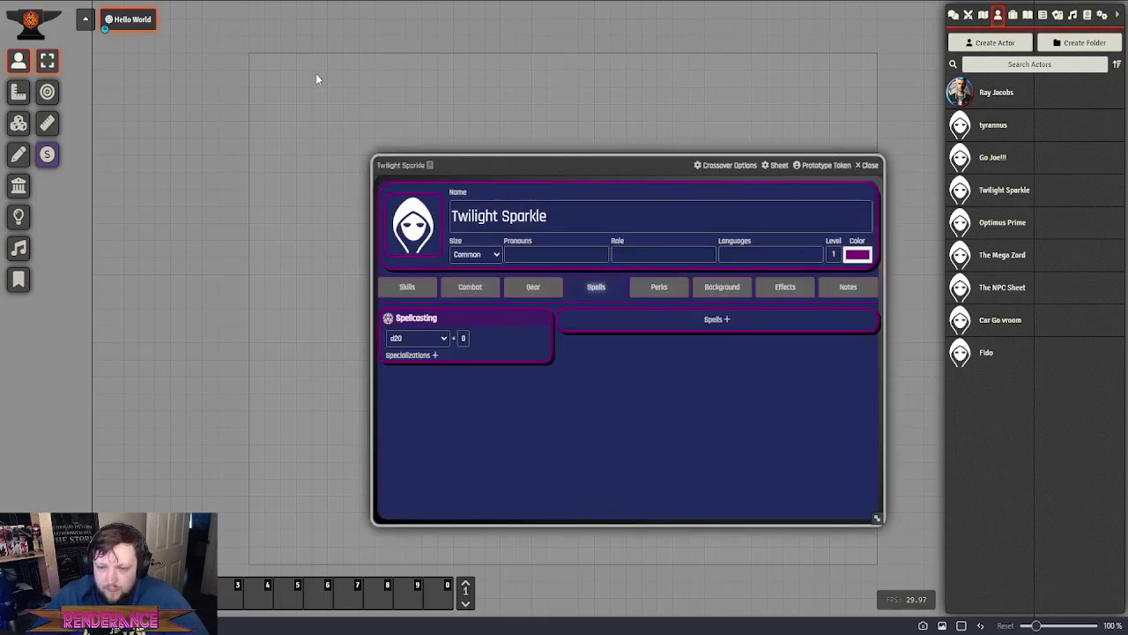
left_click_drag(502, 164, 393, 64)
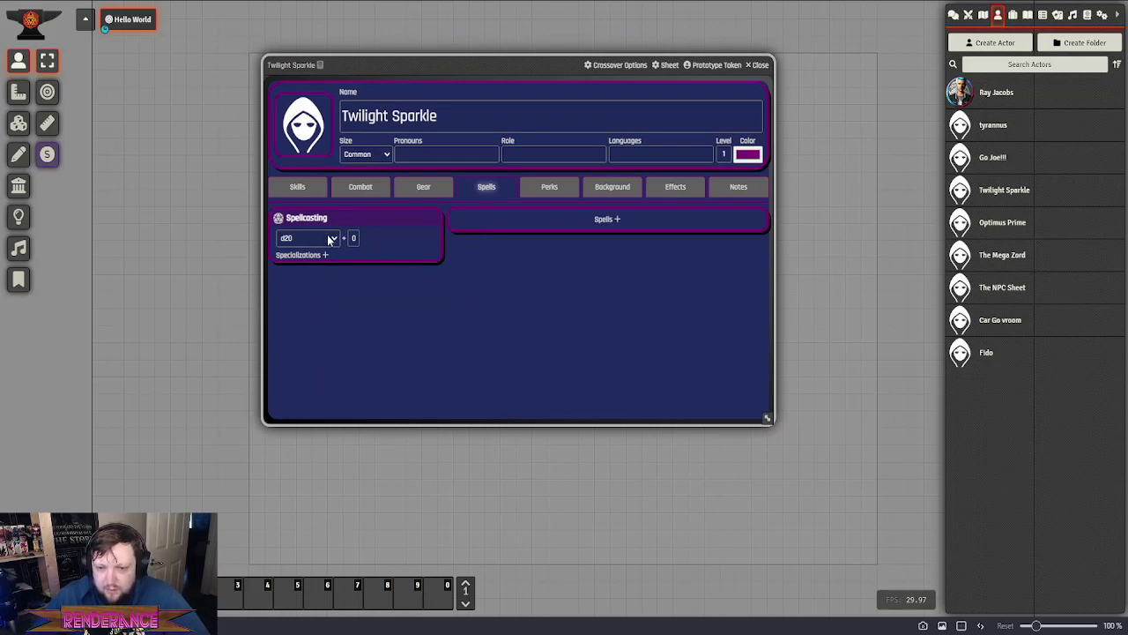
left_click(327, 343)
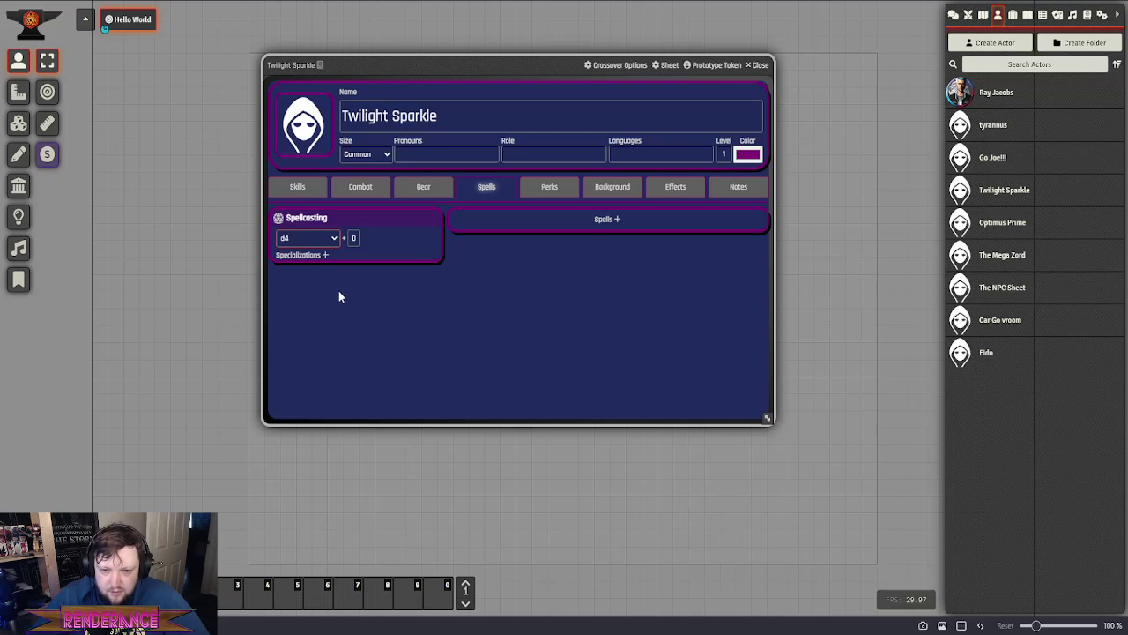
Add a new spell to Twilight Sparkle, review the spell's tier, circle, cost and description fields, and close both sheets
left_click(617, 219)
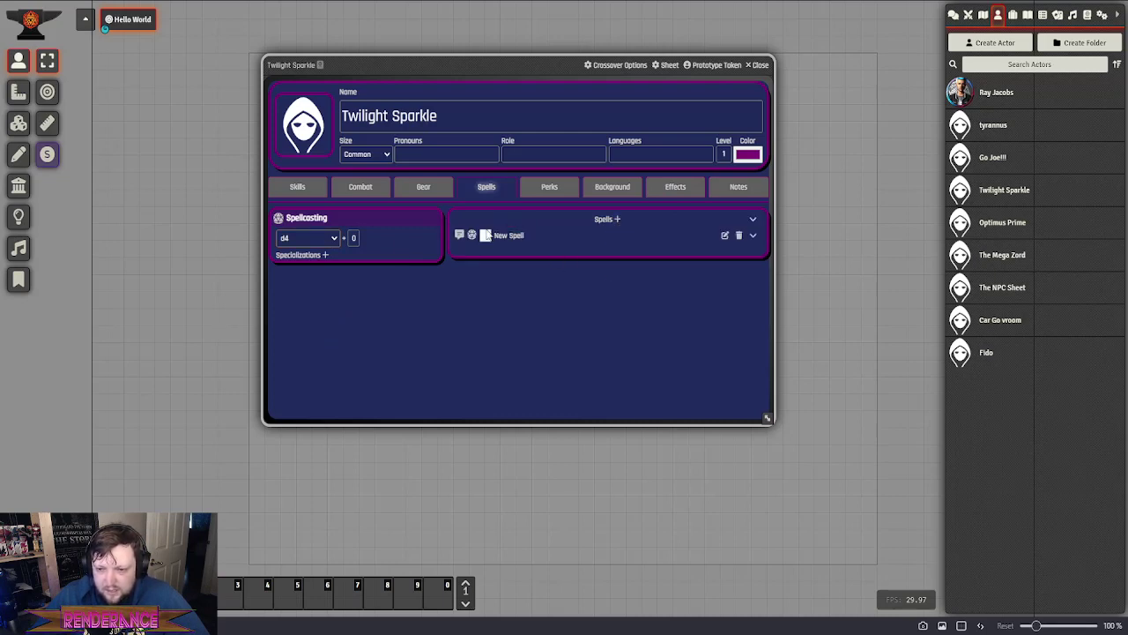
left_click(725, 236)
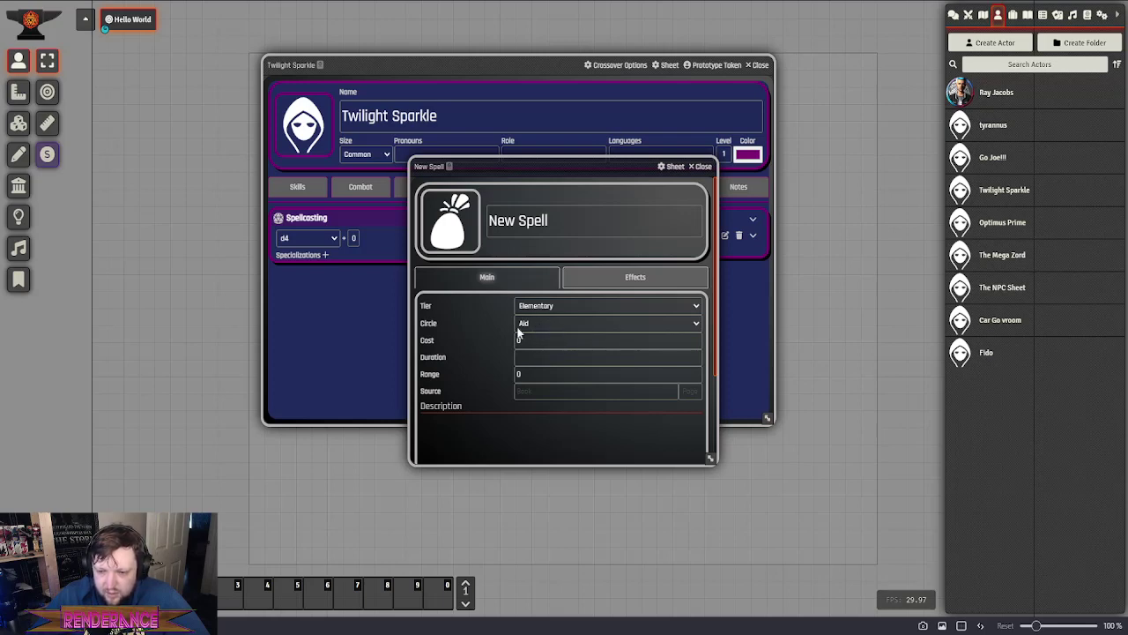
scroll(534, 335, "down", 3)
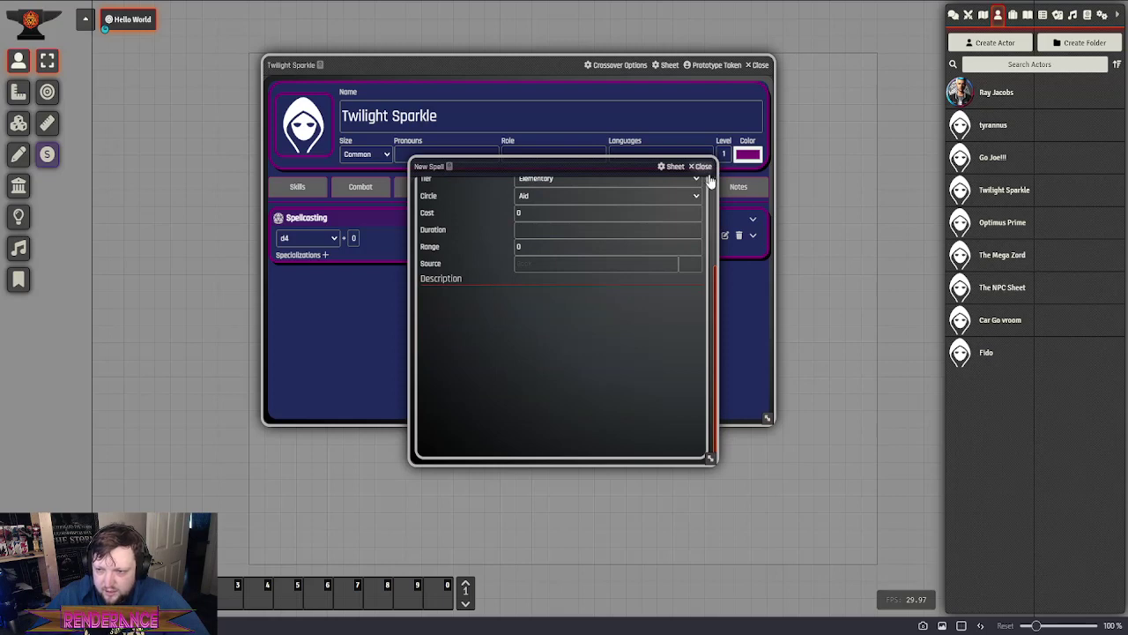
scroll(505, 279, "up", 3)
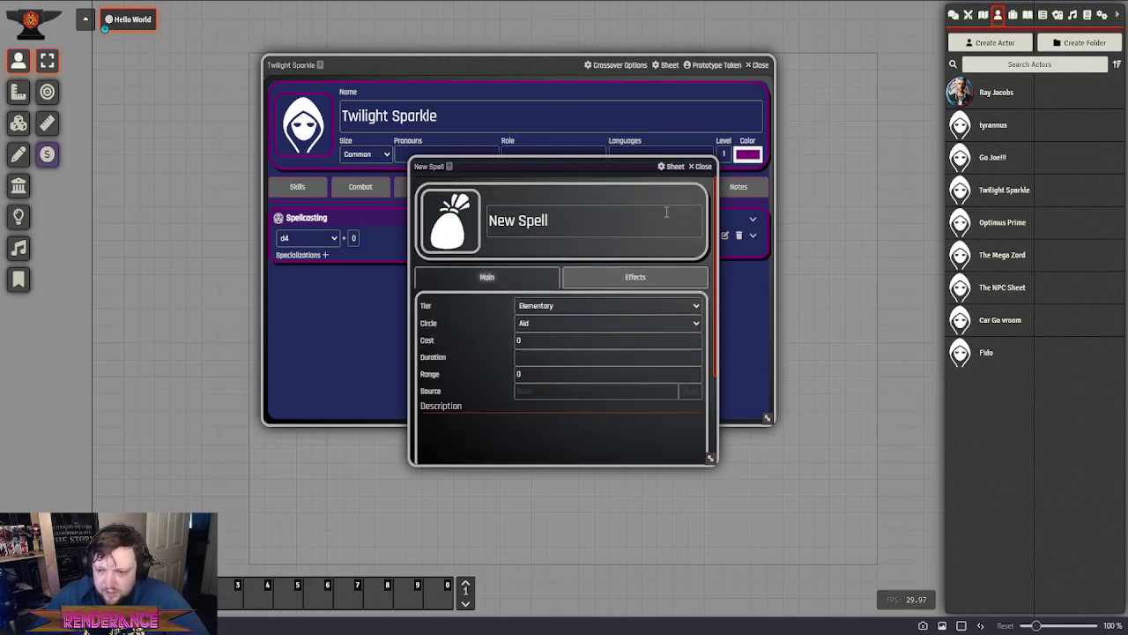
left_click(701, 167)
left_click(757, 64)
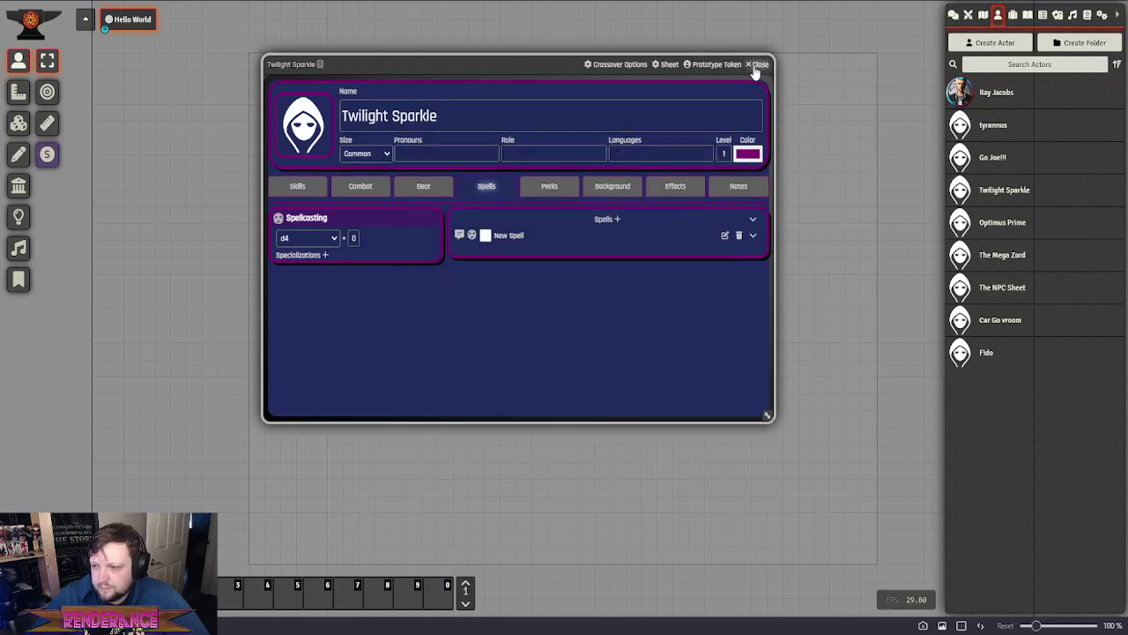
Show the Alt Mode section of the Optimus Prime sheet and close the sheet
left_click(1018, 225)
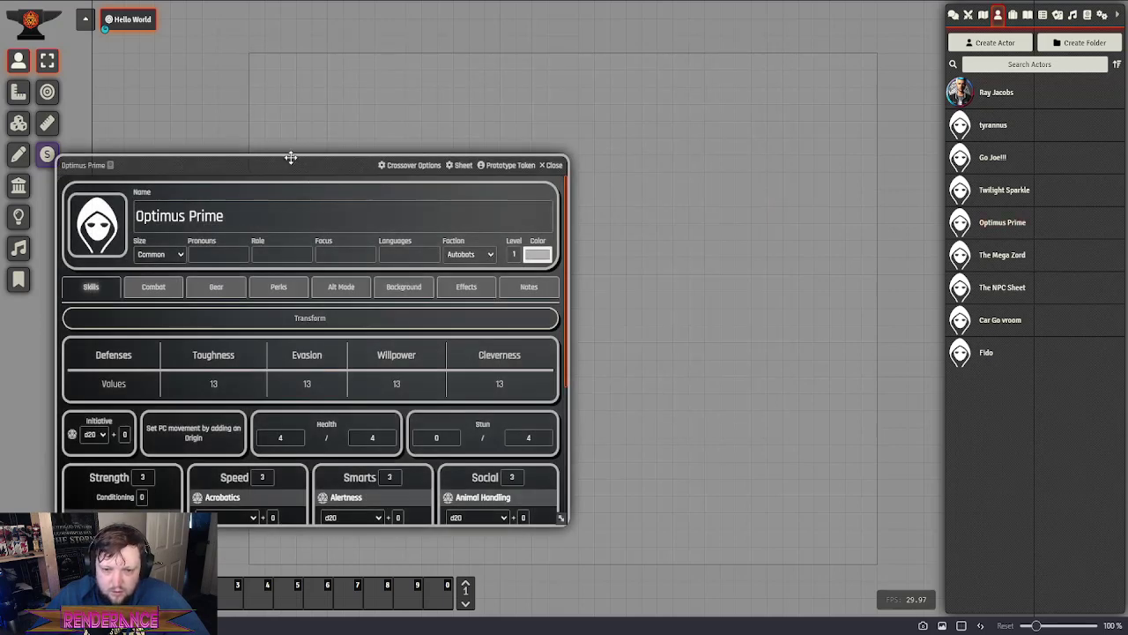
left_click_drag(291, 157, 492, 81)
left_click(547, 216)
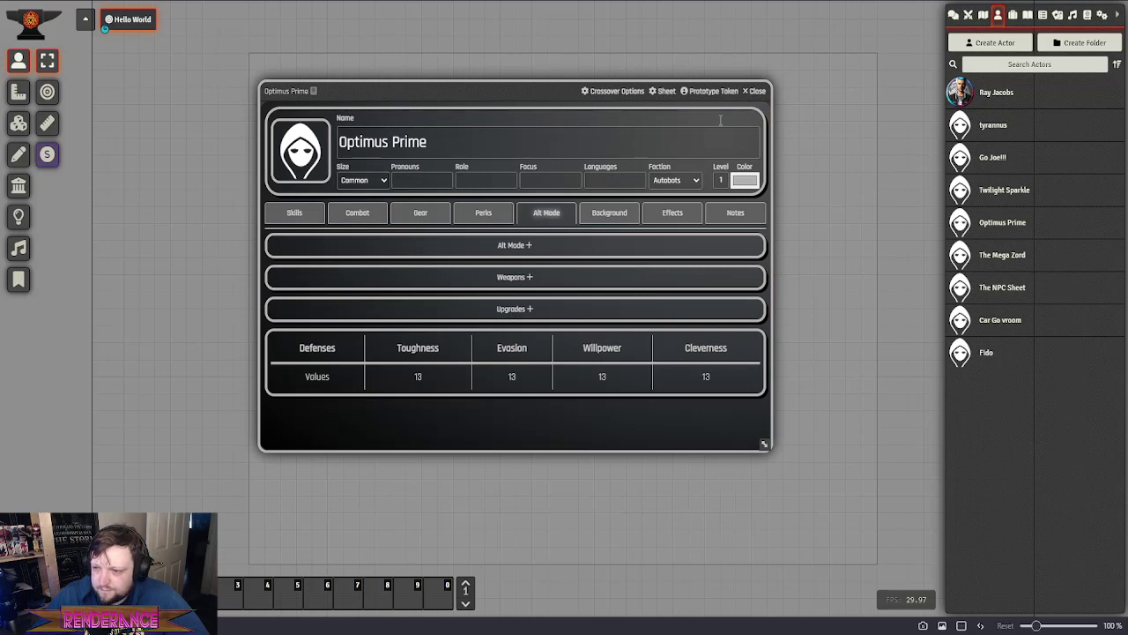
left_click(754, 91)
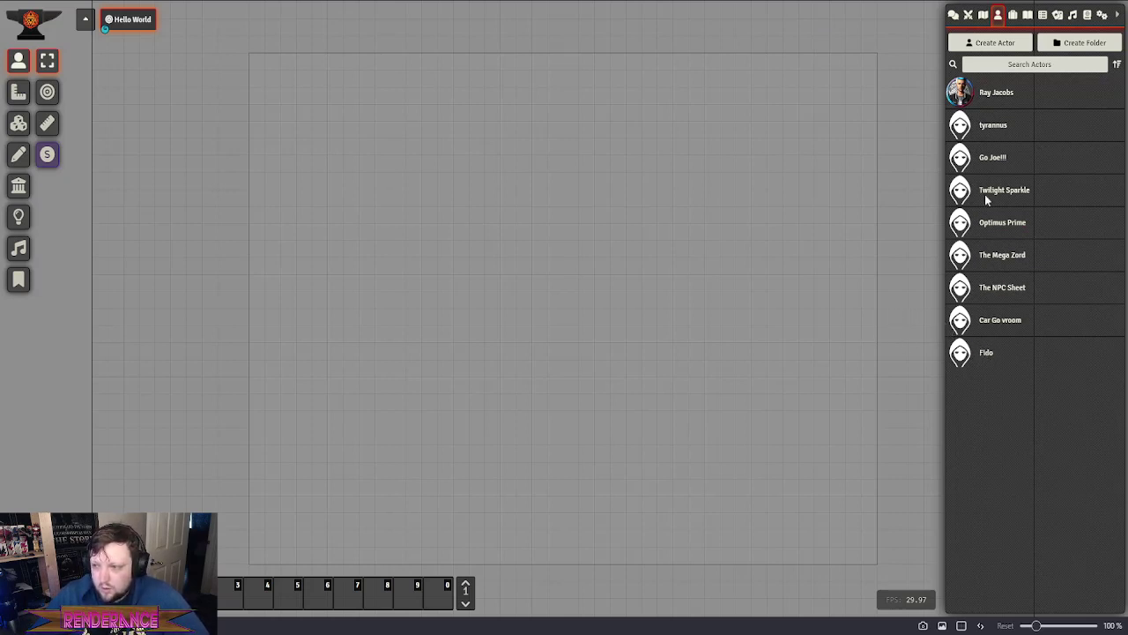
Show the tyrannus sheet, expand and collapse its skills list, and close the sheet
left_click(1000, 128)
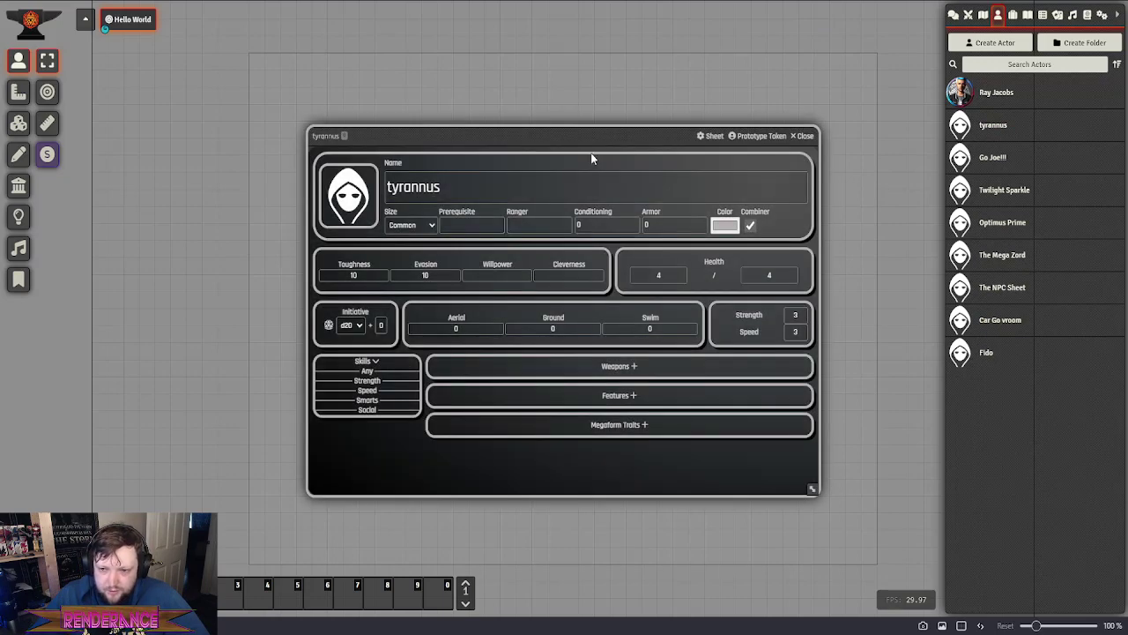
left_click_drag(575, 129, 519, 109)
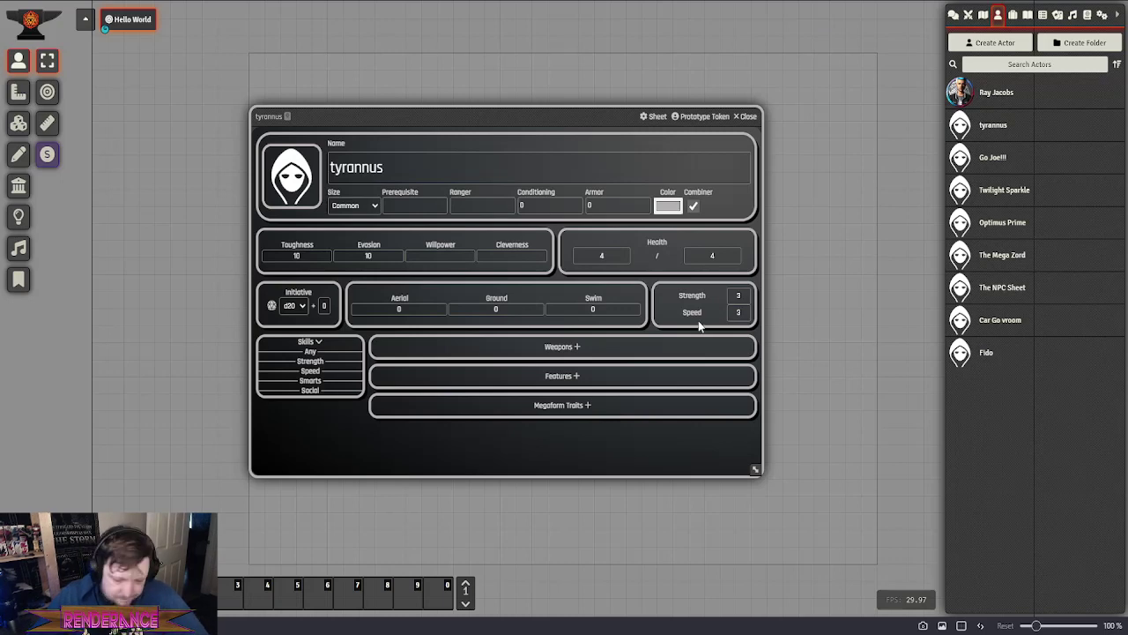
left_click(309, 342)
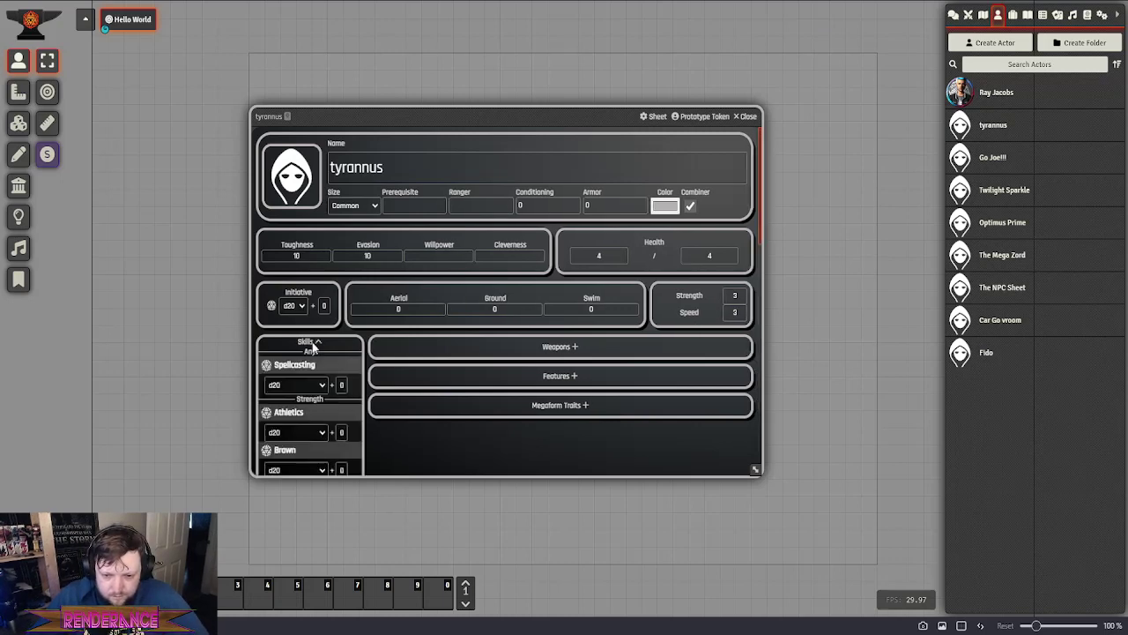
scroll(310, 347, "down", 2)
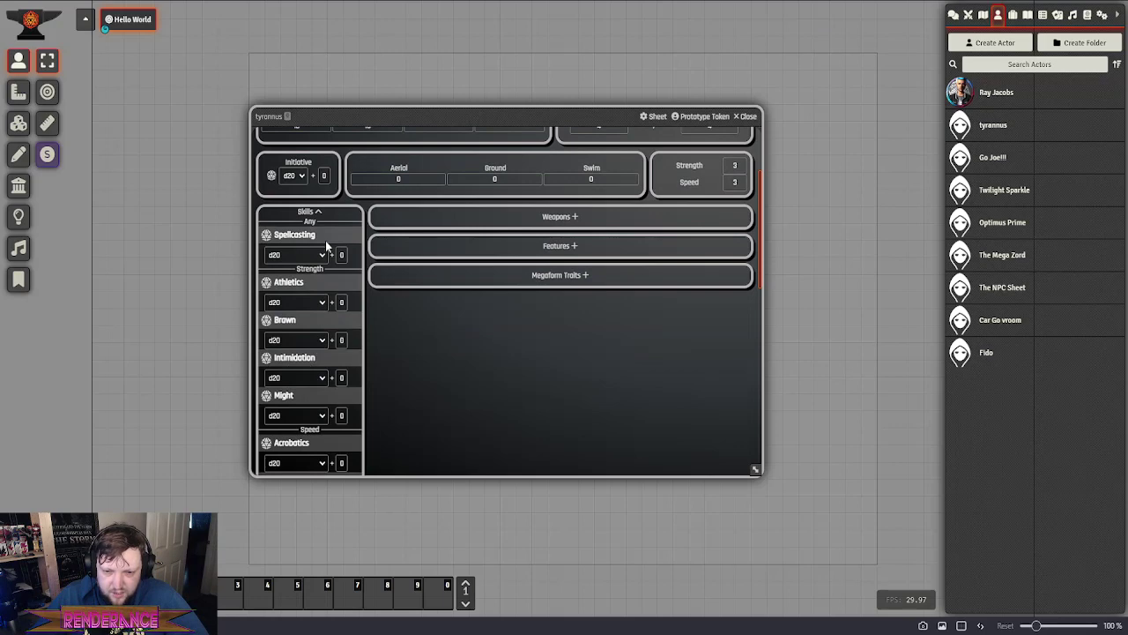
left_click(313, 212)
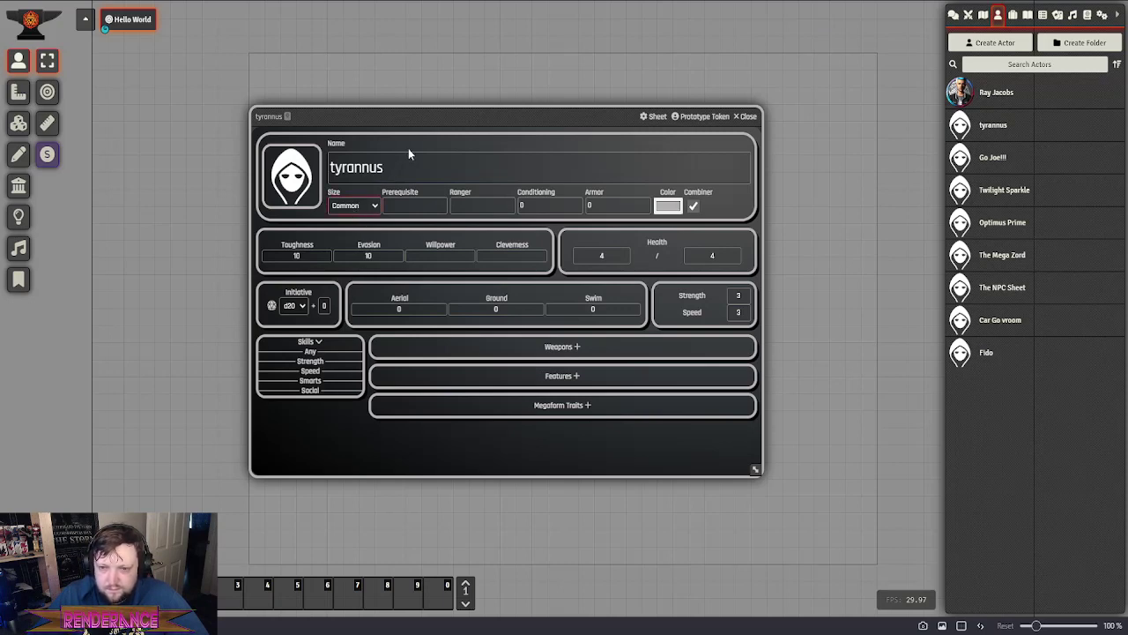
left_click(741, 116)
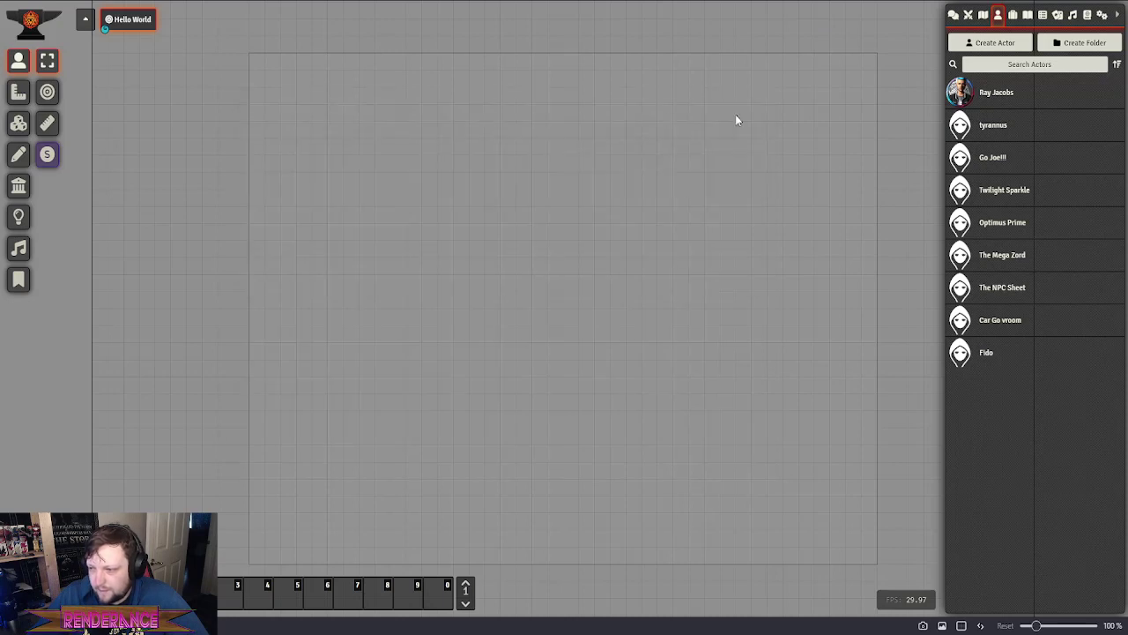
Remove tyrannus from The Mega Zord's combiner participants, add it again, and close the sheet
left_click(1002, 255)
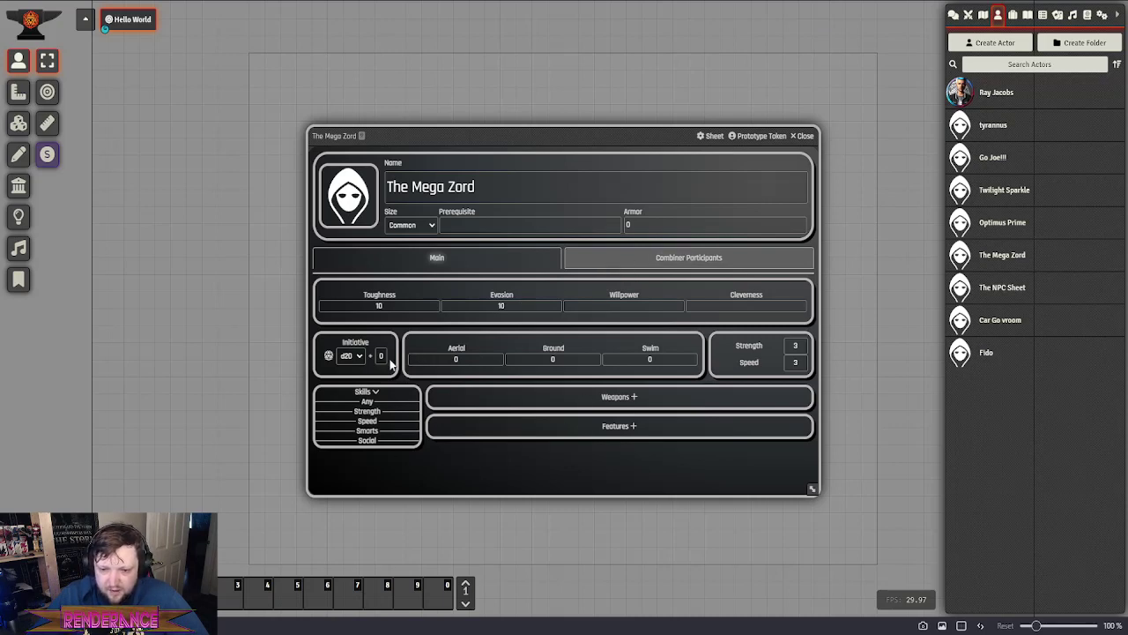
left_click(599, 268)
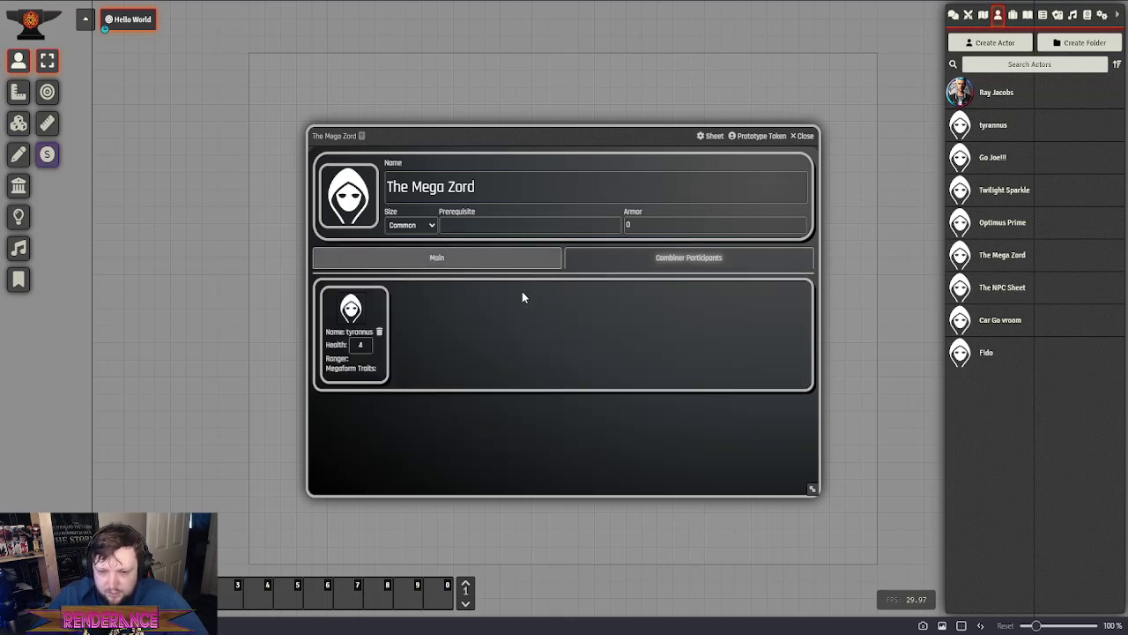
left_click(379, 331)
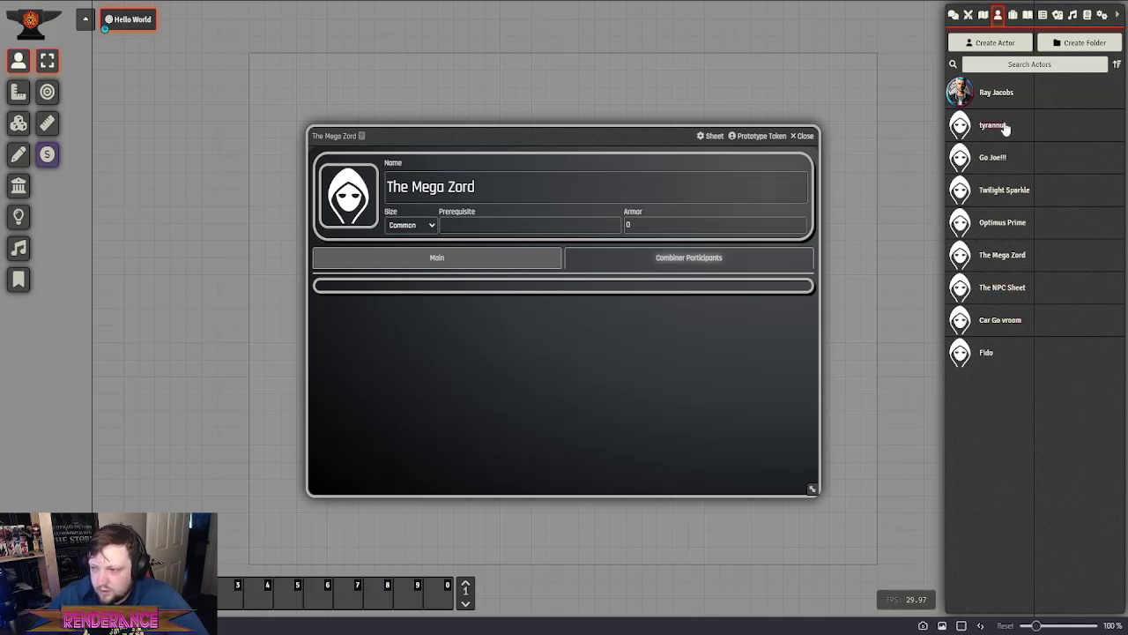
mouse_move(1004, 127)
left_mouse_down()
mouse_move(675, 378)
mouse_move(474, 323)
left_mouse_up()
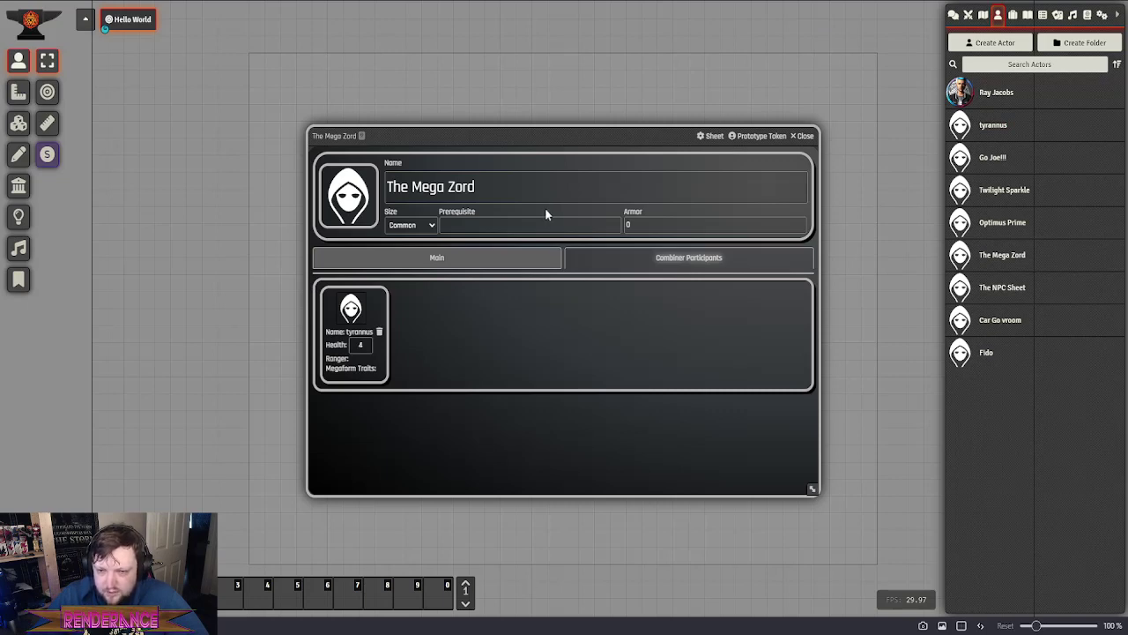
left_click(803, 137)
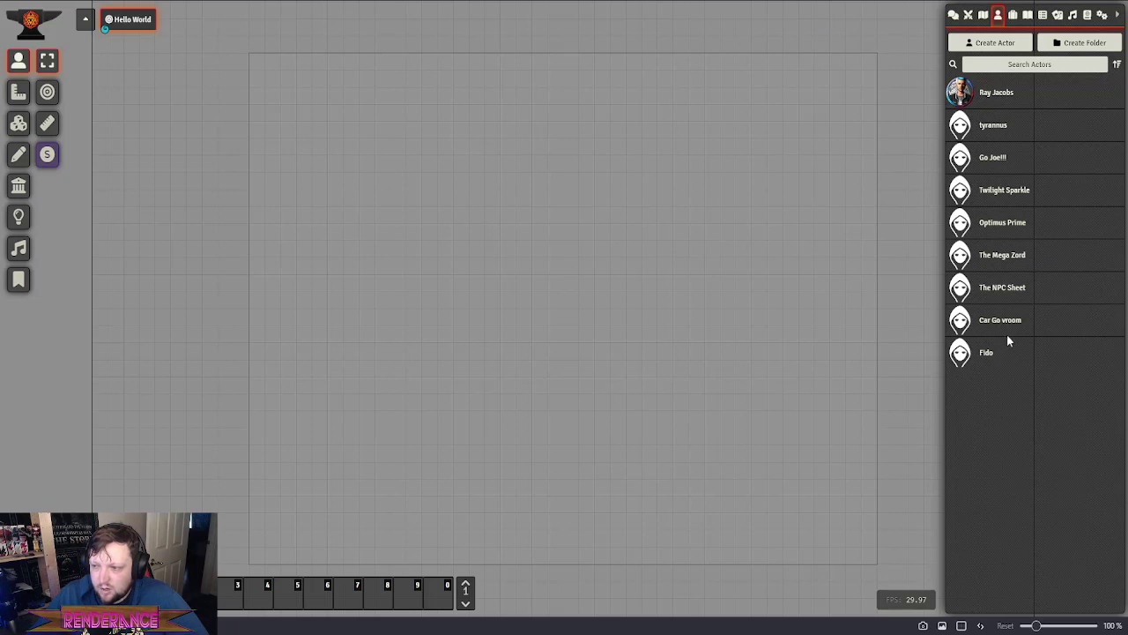
Open the Fido sheet, set the companion type to Drone, and close the sheet
left_click(983, 361)
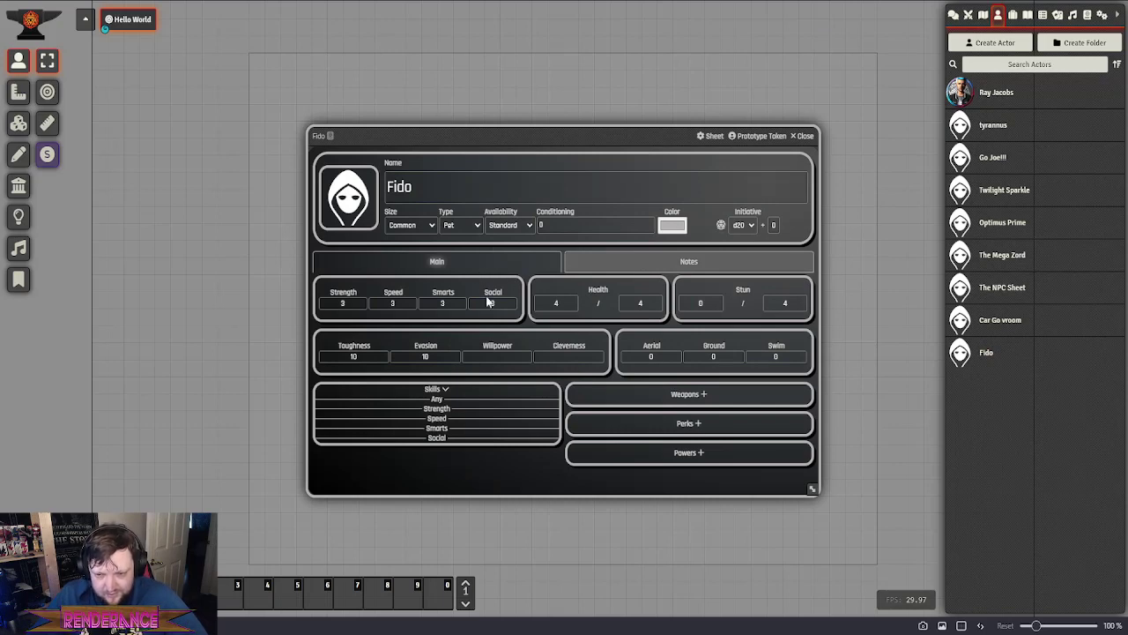
left_click(460, 245)
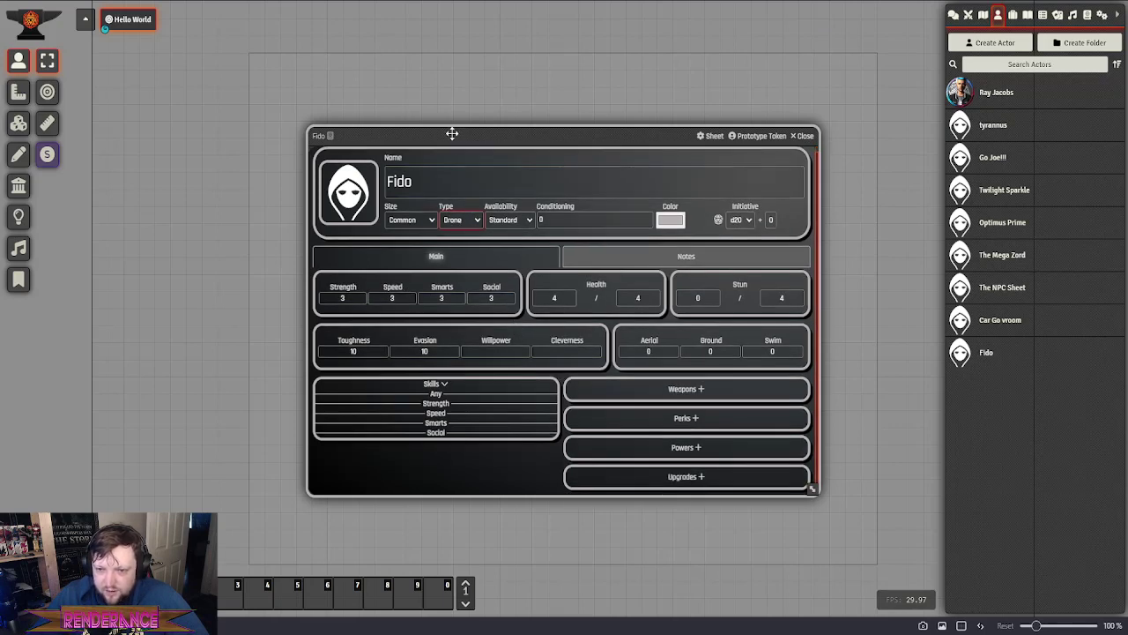
left_click_drag(449, 131, 425, 71)
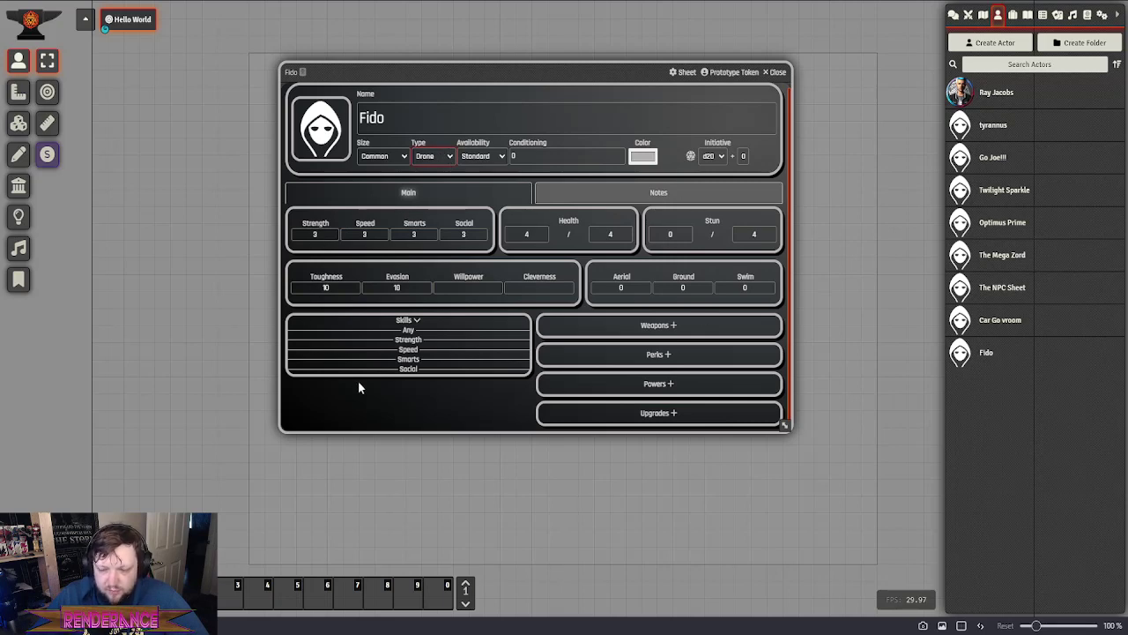
left_click(774, 74)
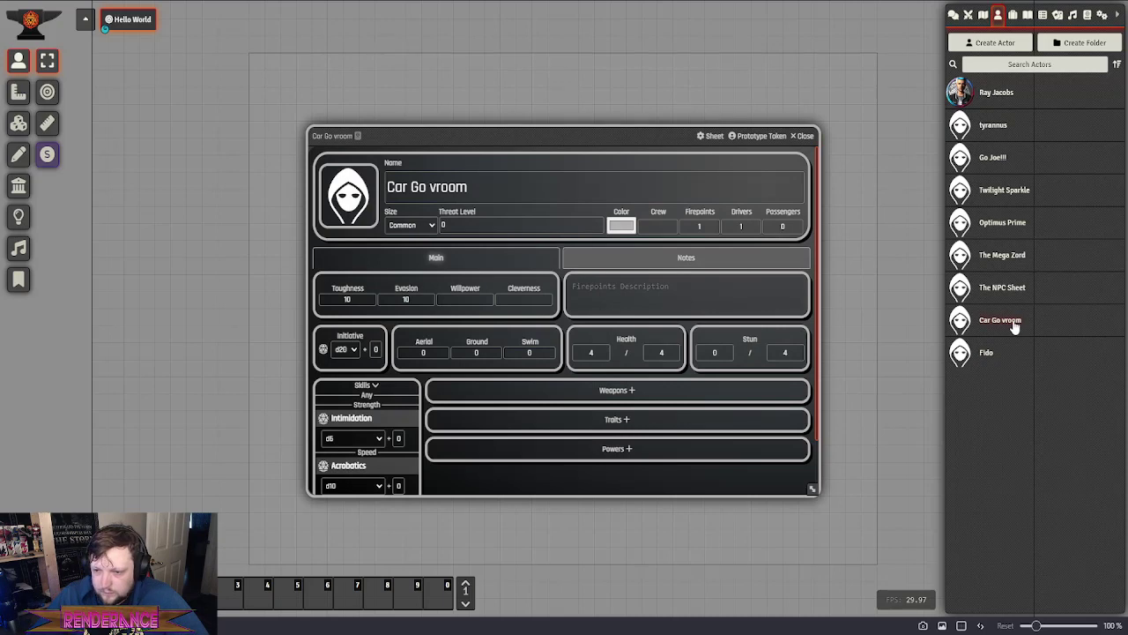
Review the skills, weapons, traits and powers on the Car Go vroom vehicle sheet and close it
scroll(688, 169, "down", 2)
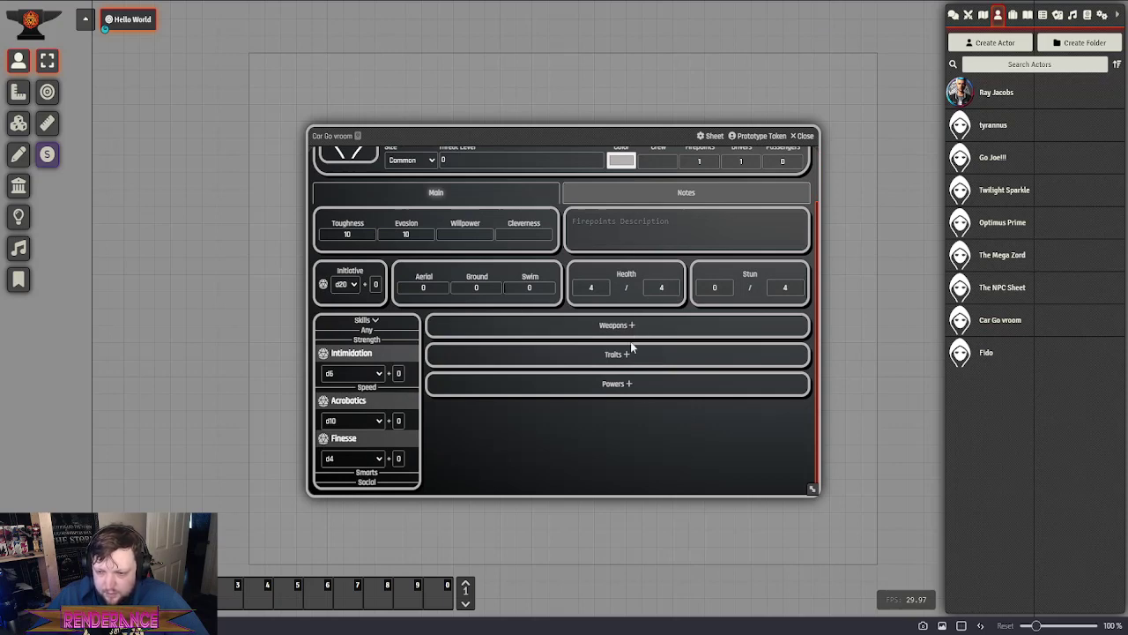
left_click(806, 136)
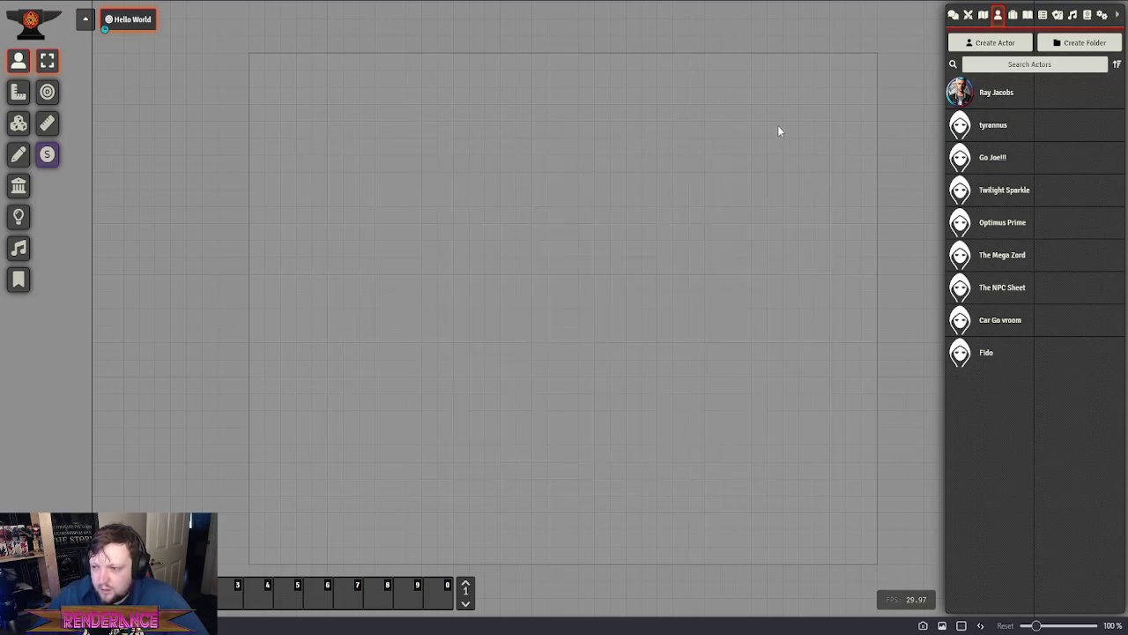
Open The NPC Sheet and review its stats, defenses, skills and item sections
left_click(1013, 289)
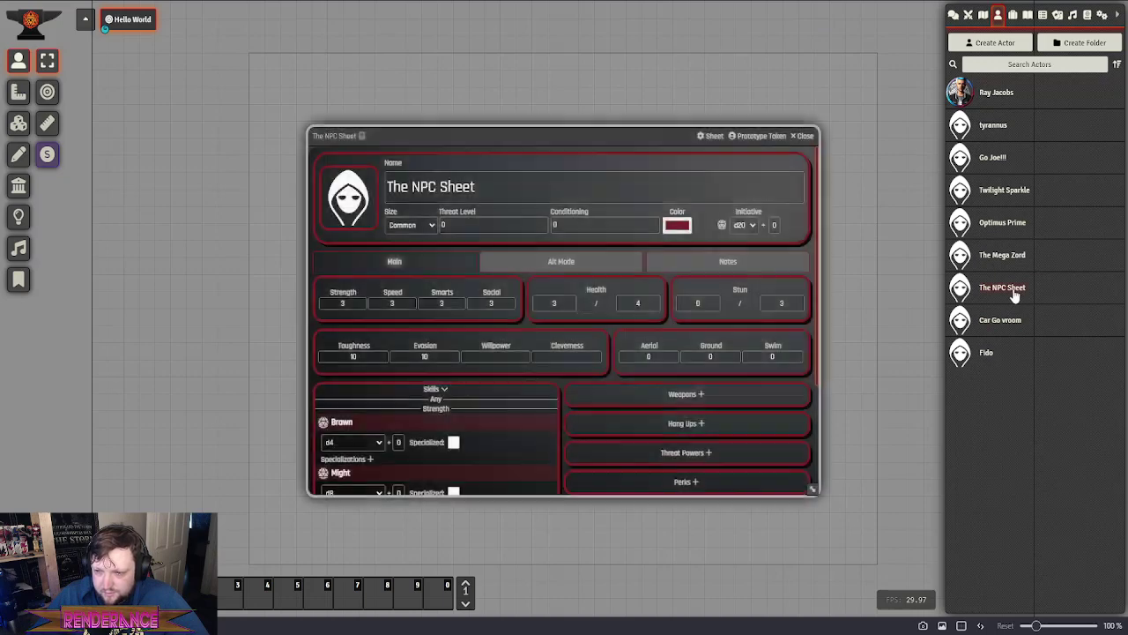
left_click_drag(544, 138, 517, 86)
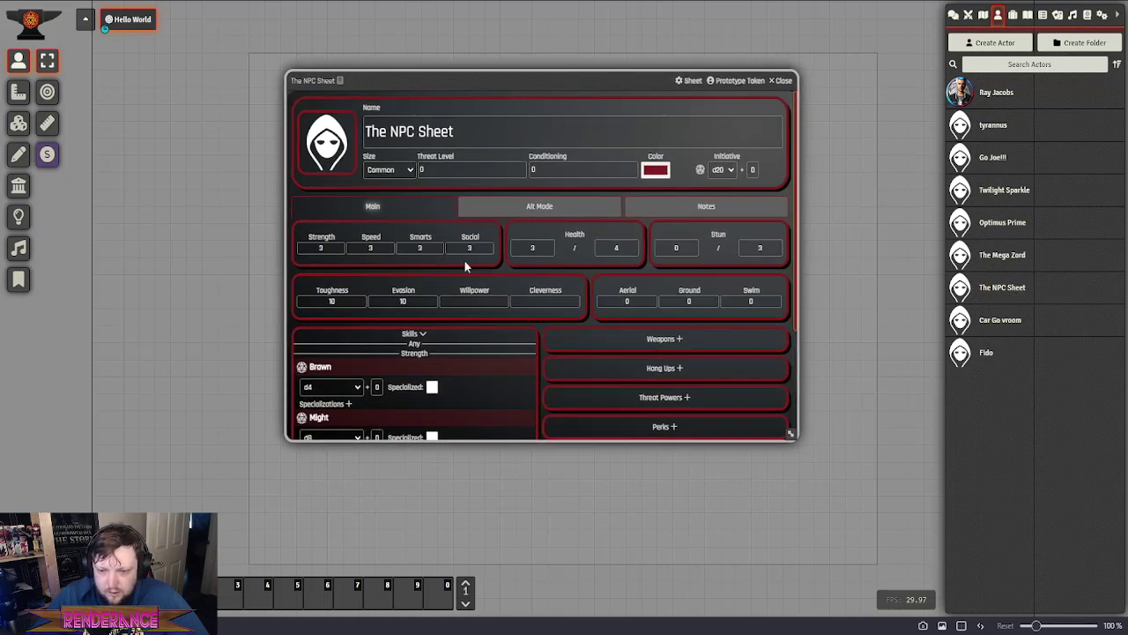
scroll(446, 191, "down", 1)
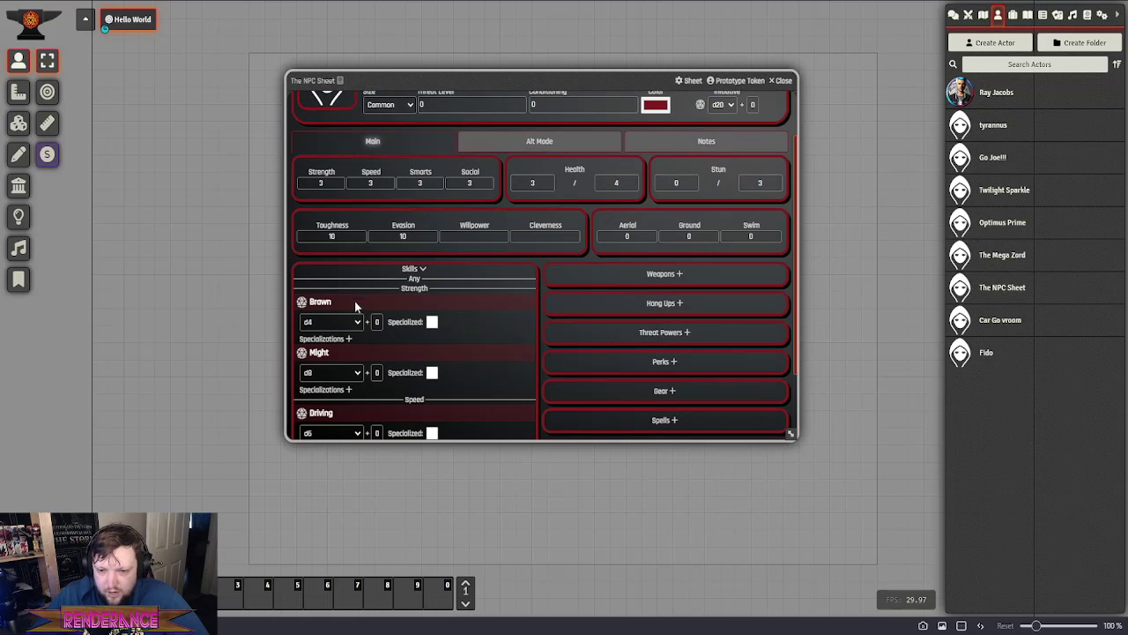
scroll(355, 305, "down", 1)
scroll(401, 168, "up", 1)
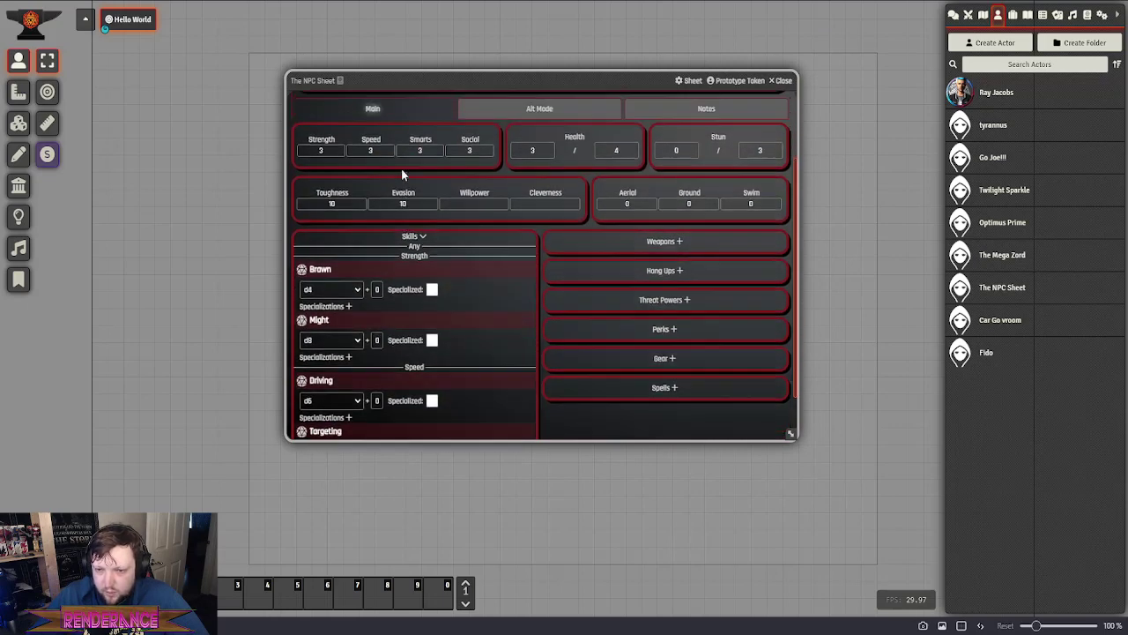
scroll(617, 265, "down", 1)
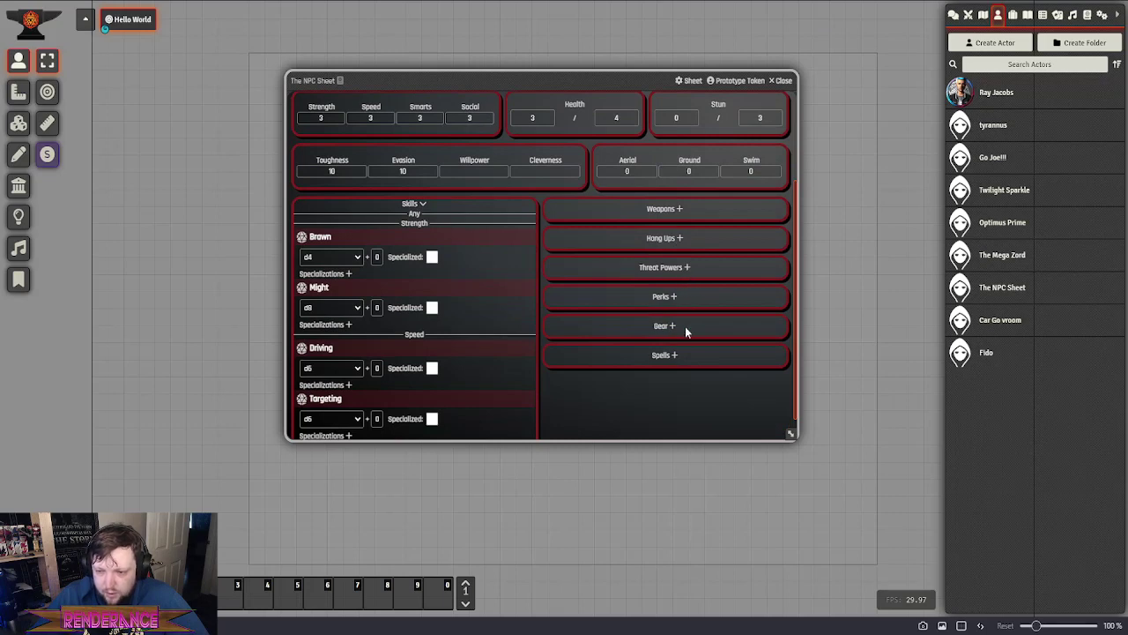
scroll(430, 236, "up", 2)
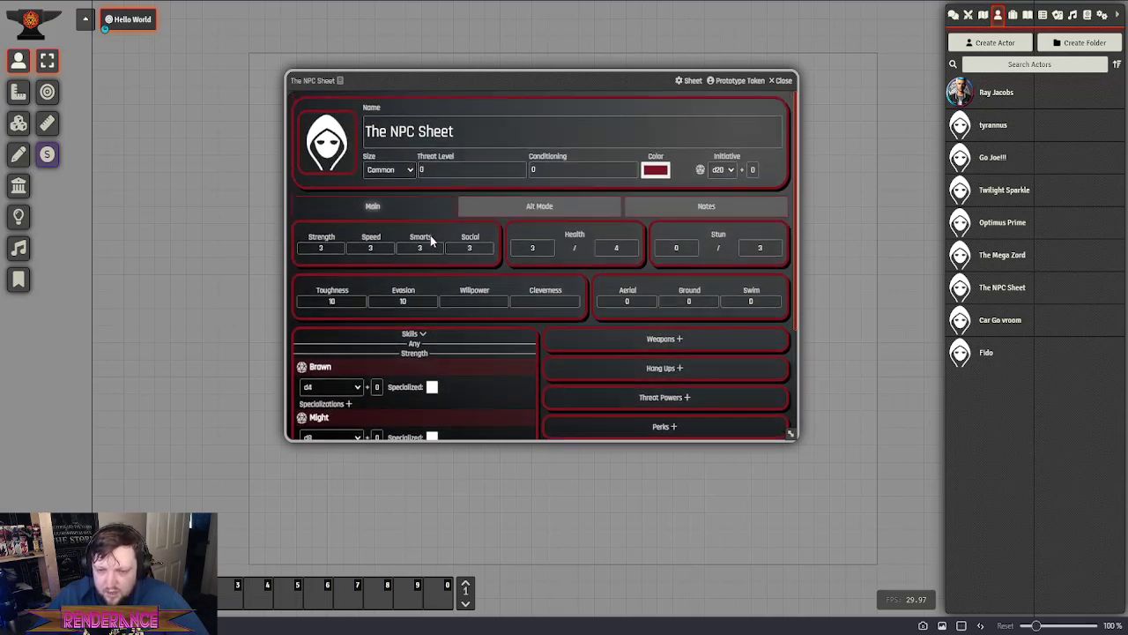
scroll(430, 236, "down", 1)
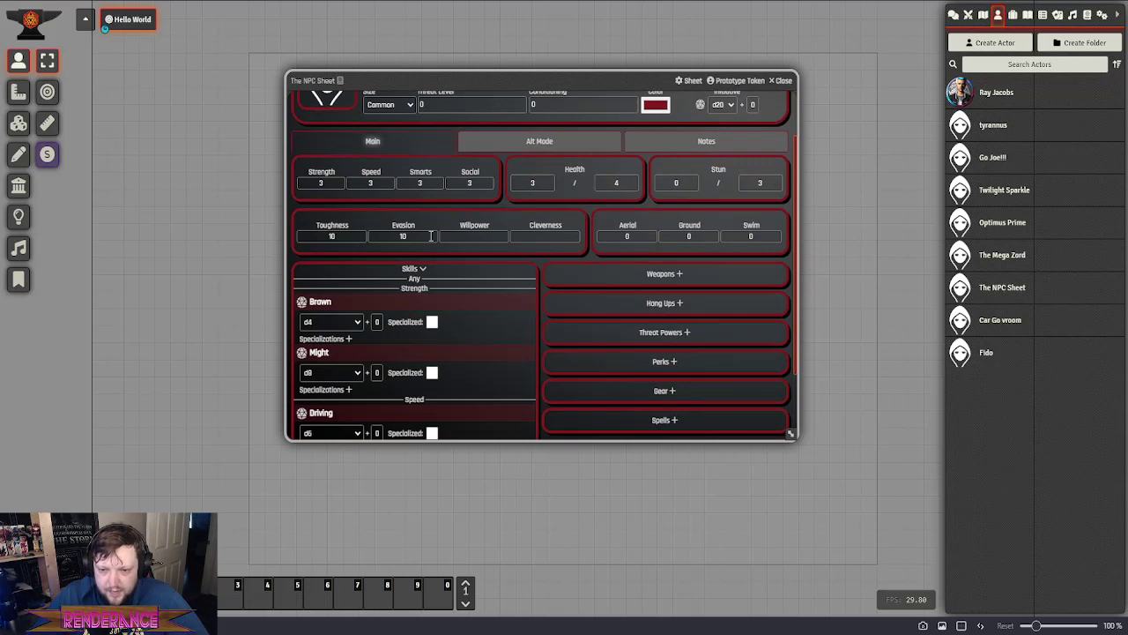
scroll(430, 236, "up", 1)
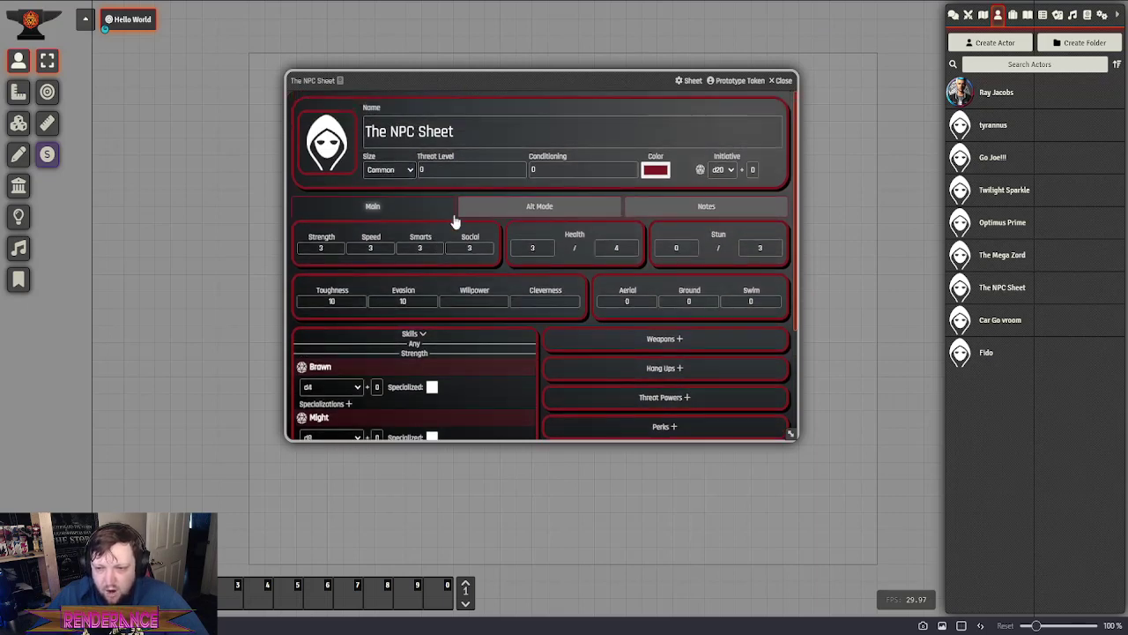
Look through the Alt Mode and Notes pages of The NPC Sheet, and return to its main page
left_click(508, 208)
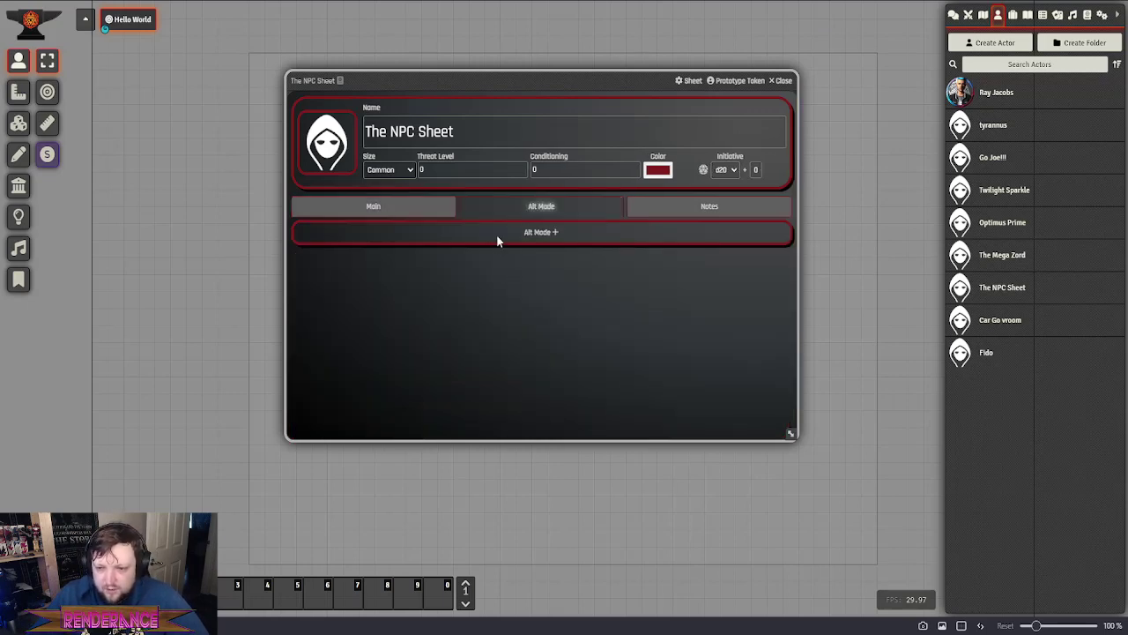
left_click(373, 206)
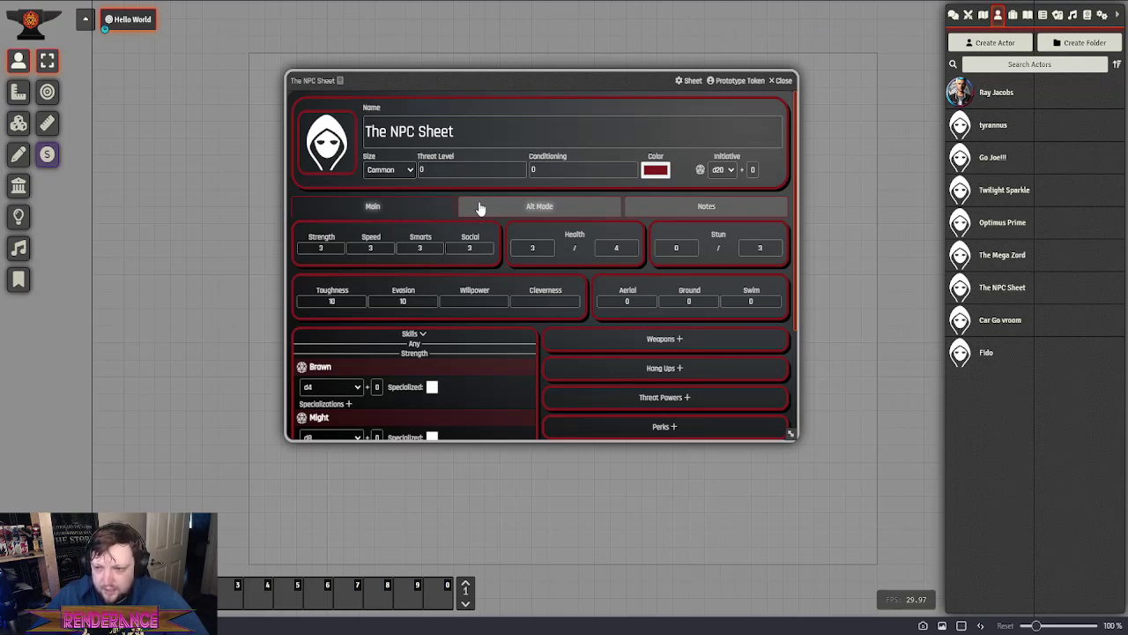
left_click(563, 207)
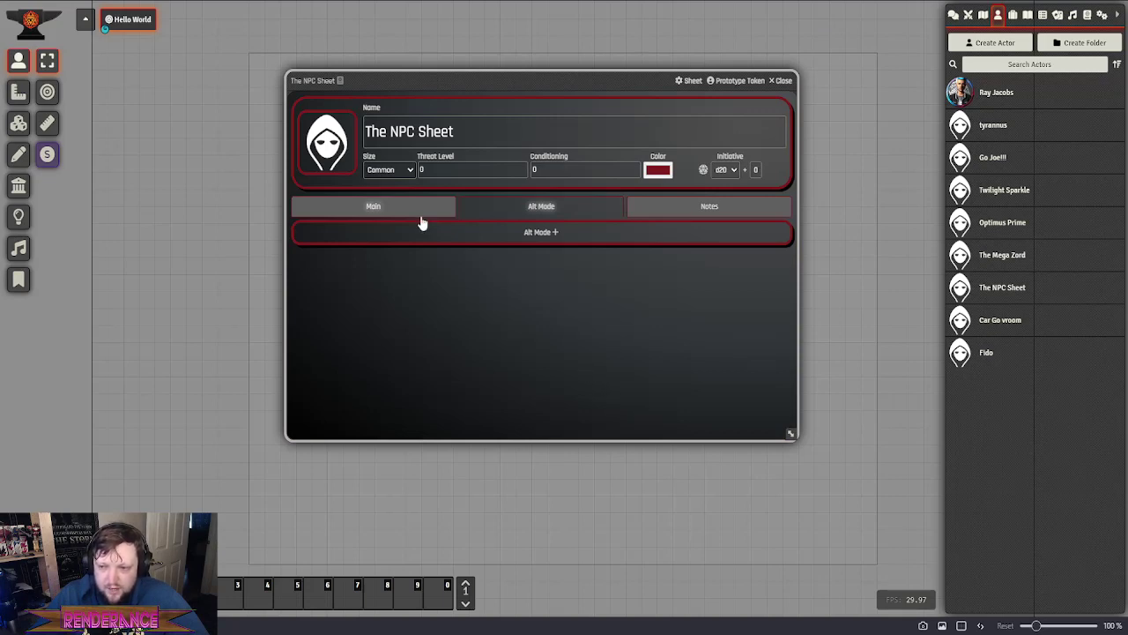
left_click(730, 215)
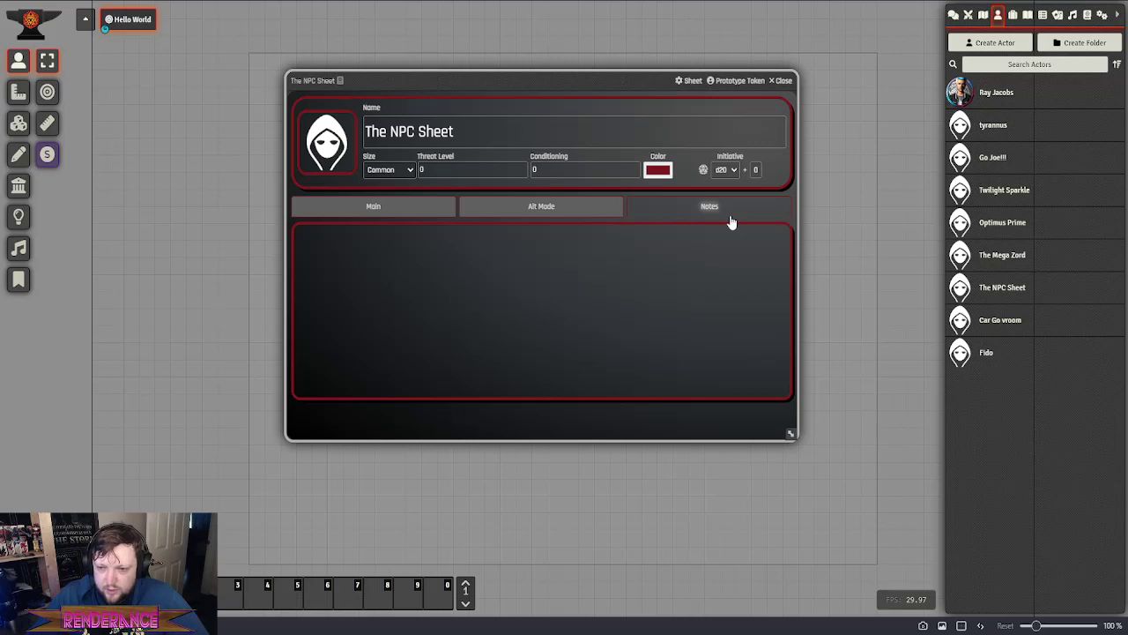
left_click(350, 216)
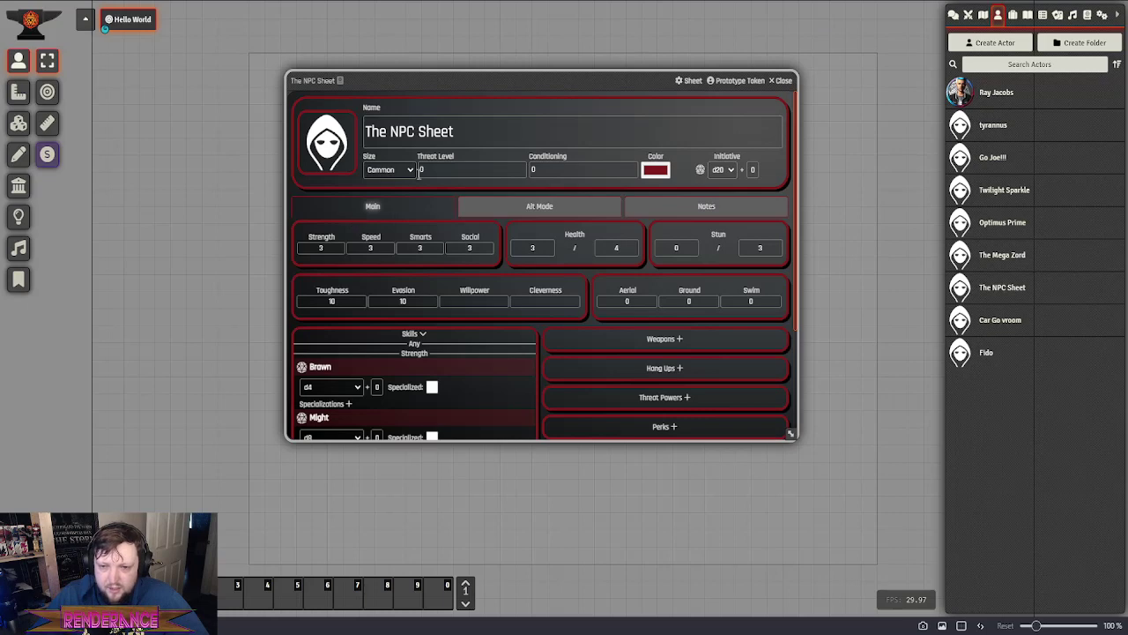
scroll(420, 171, "down", 2)
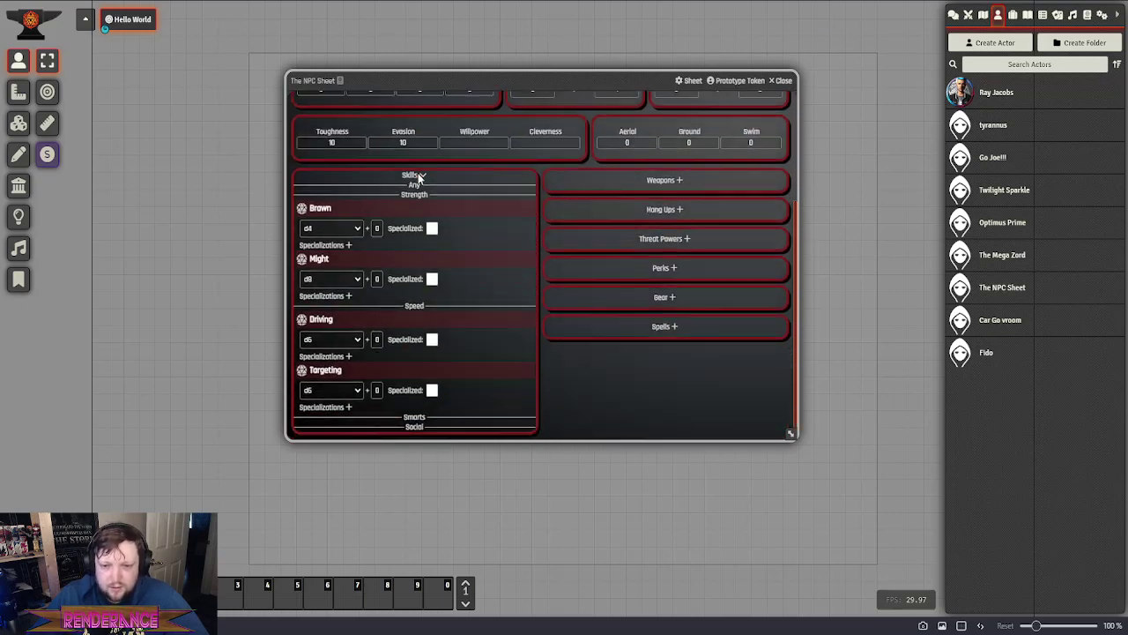
scroll(419, 176, "up", 1)
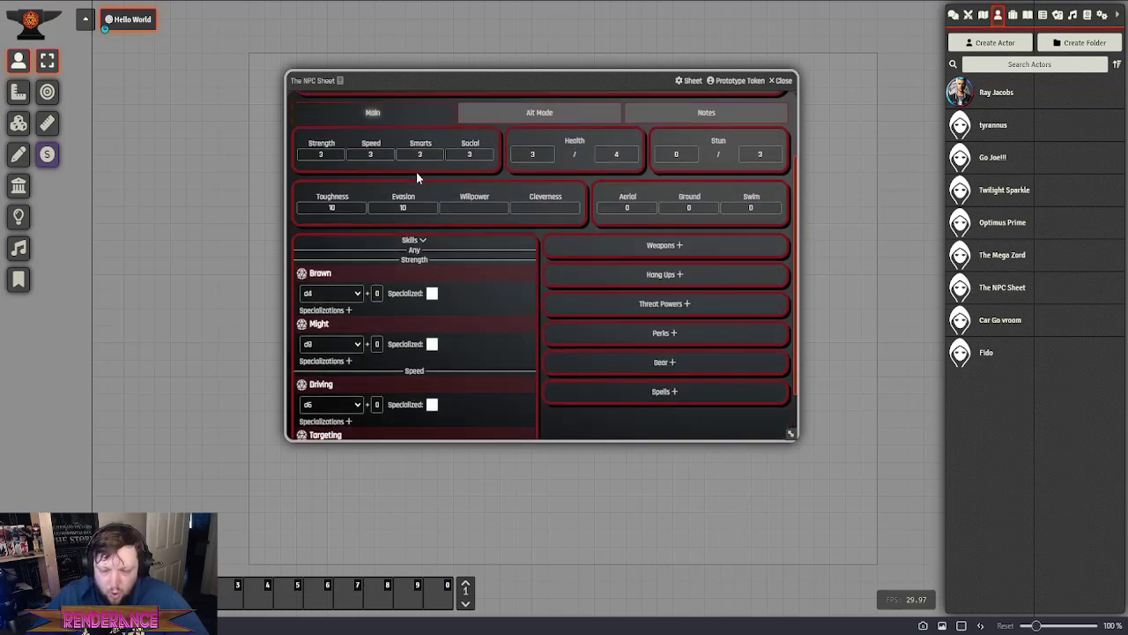
Add a new weapon to The NPC Sheet and roll its attack with a Snag
left_click(679, 246)
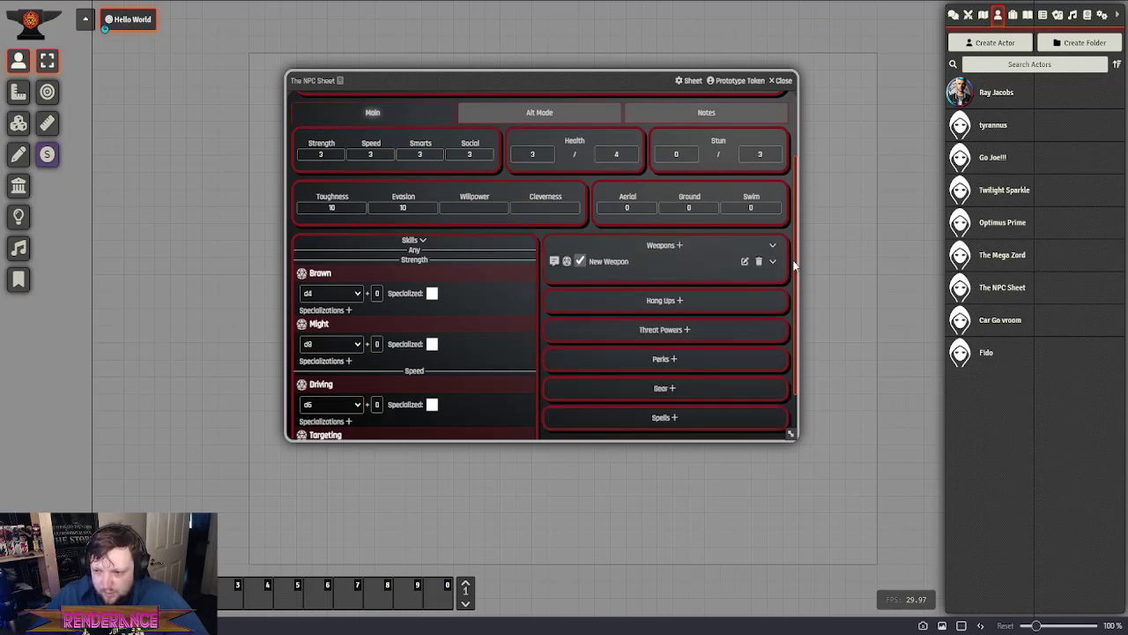
left_click(564, 263)
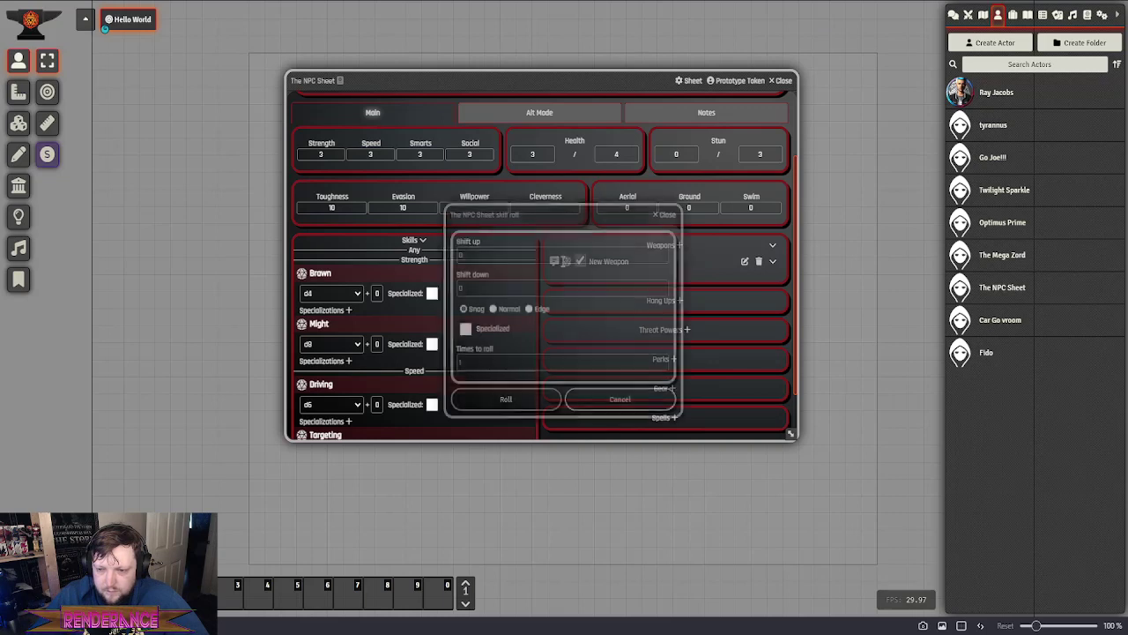
left_click(507, 405)
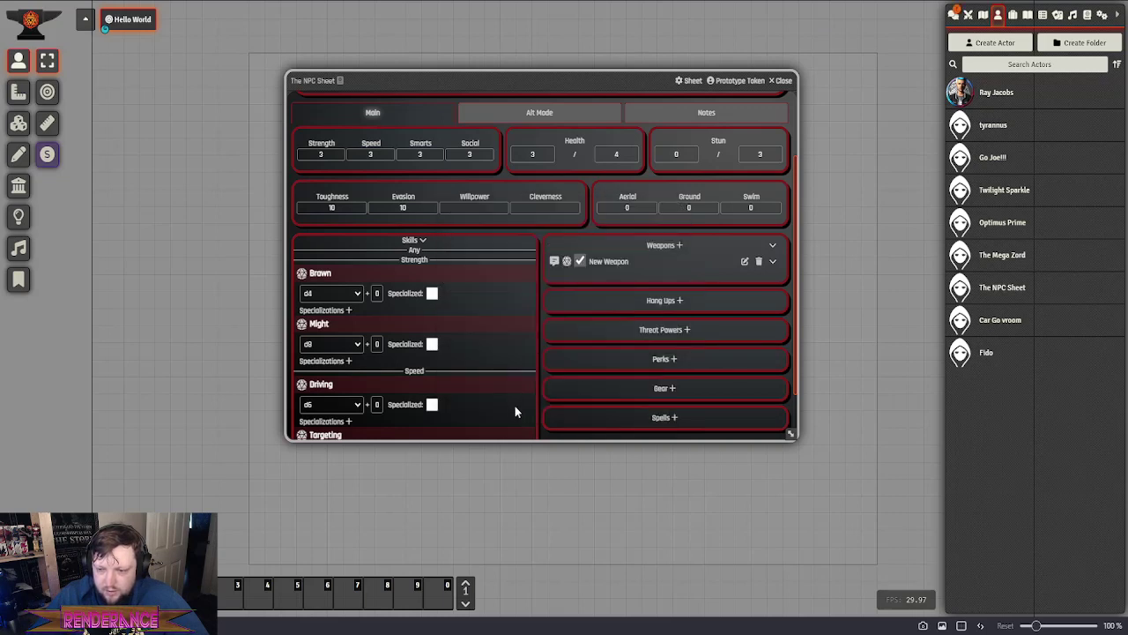
Show the weapon's attack roll in the chat log and close The NPC Sheet
left_click(953, 14)
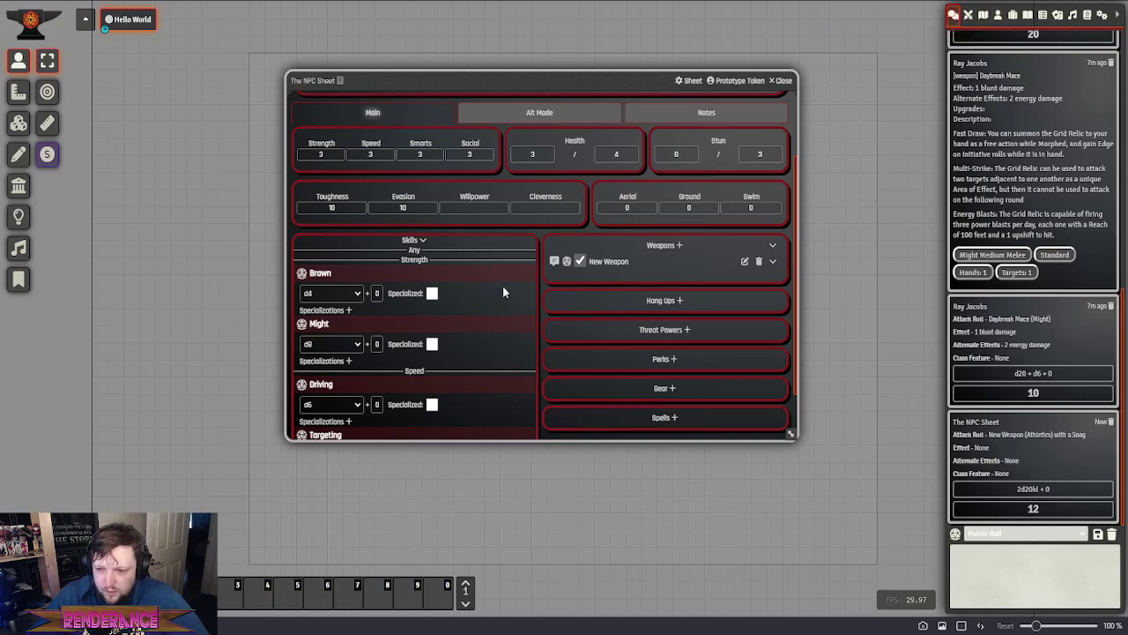
scroll(525, 289, "down", 1)
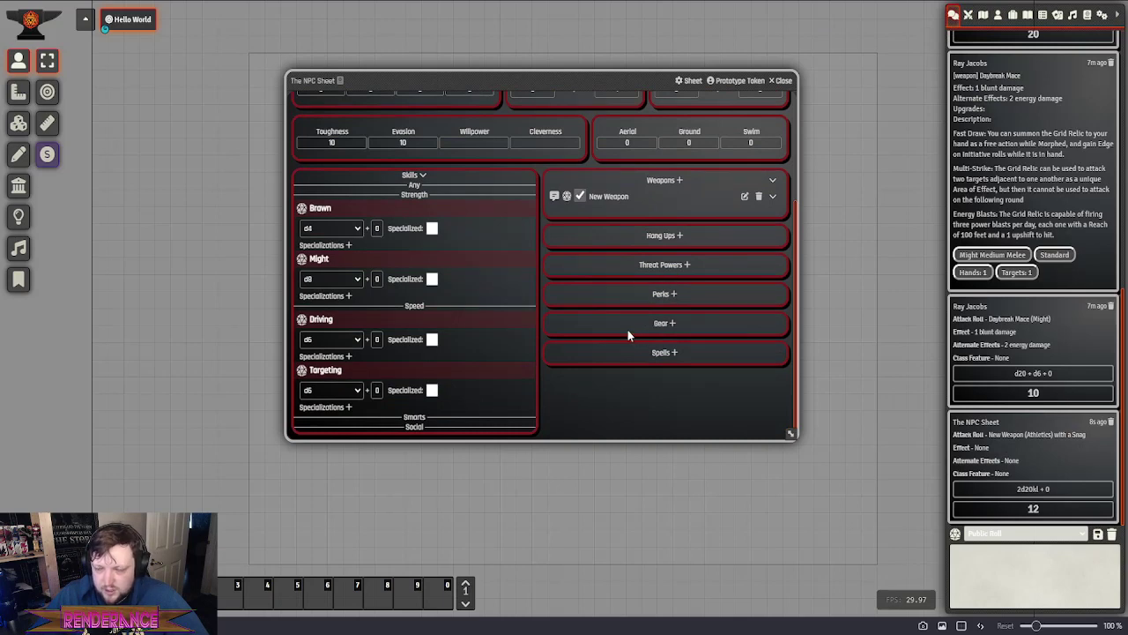
left_click(783, 80)
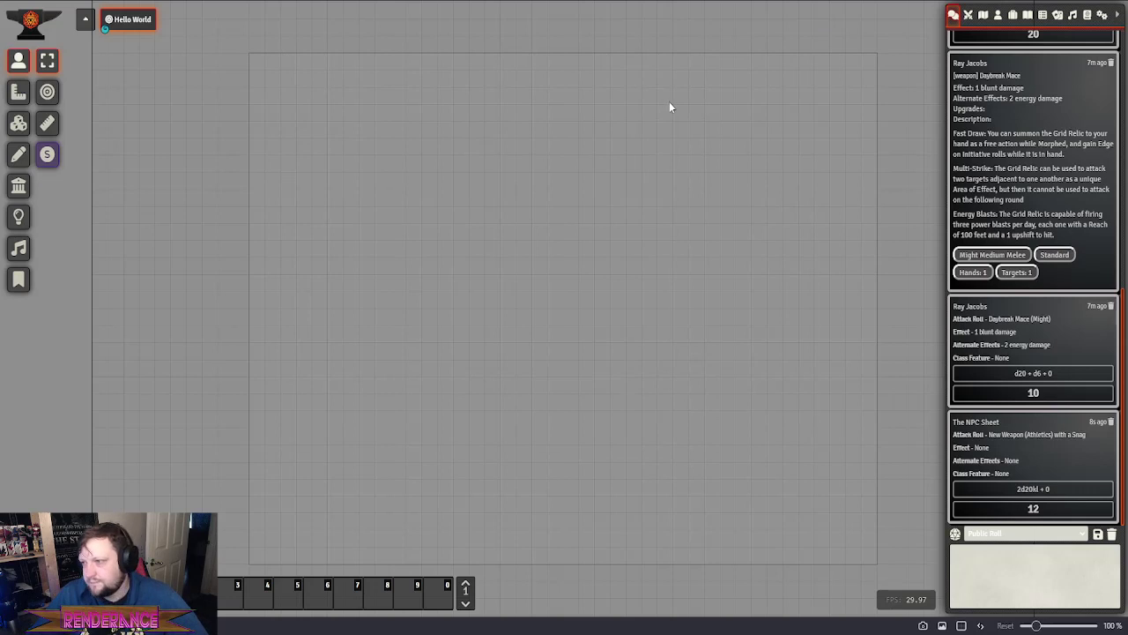
Return to the actors list and open the Go Joe!!! sheet on its skills page
left_click(996, 15)
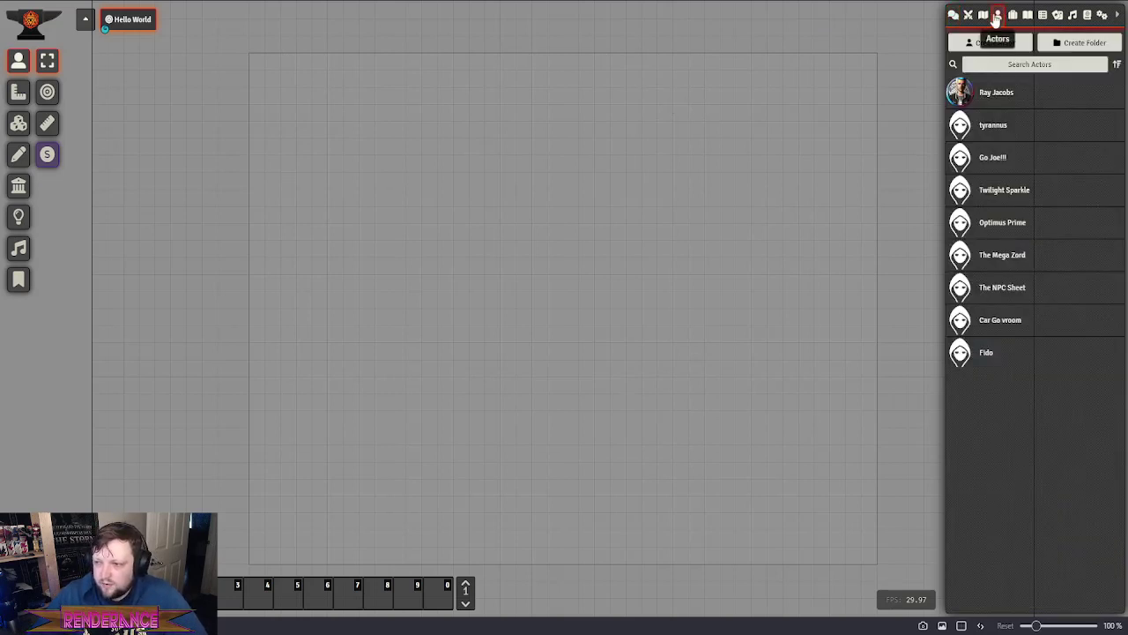
left_click(991, 161)
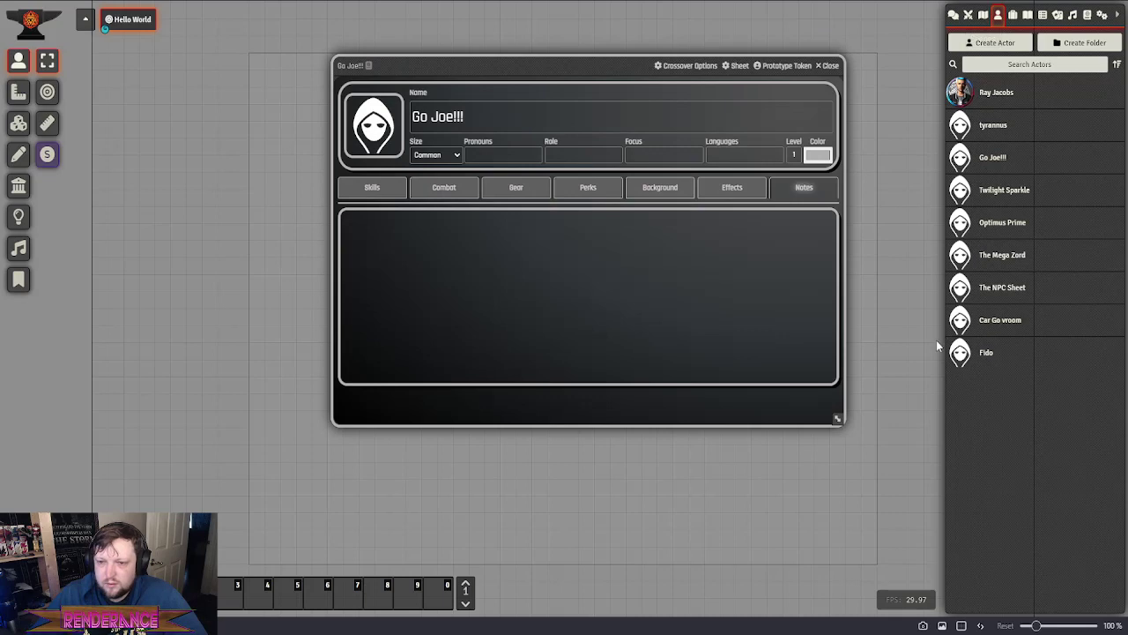
left_click(401, 189)
left_click_drag(522, 57, 493, 91)
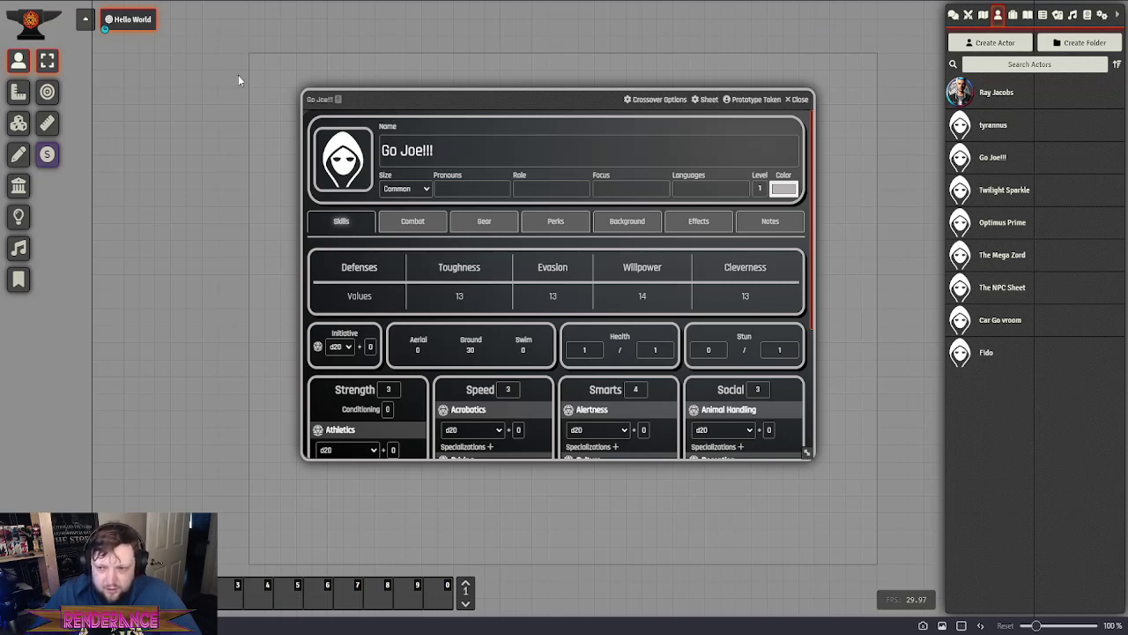
Allow Go Joe!!! to transform through the crossover options, show the Alt Mode page, and close the sheet
left_click(655, 100)
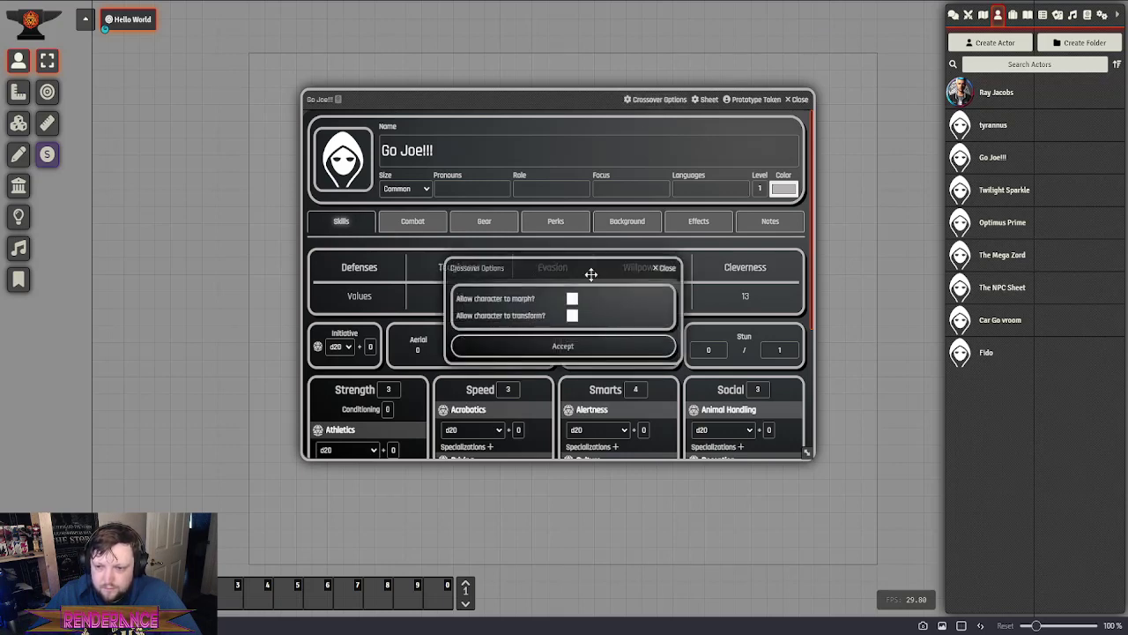
left_click_drag(588, 270, 578, 115)
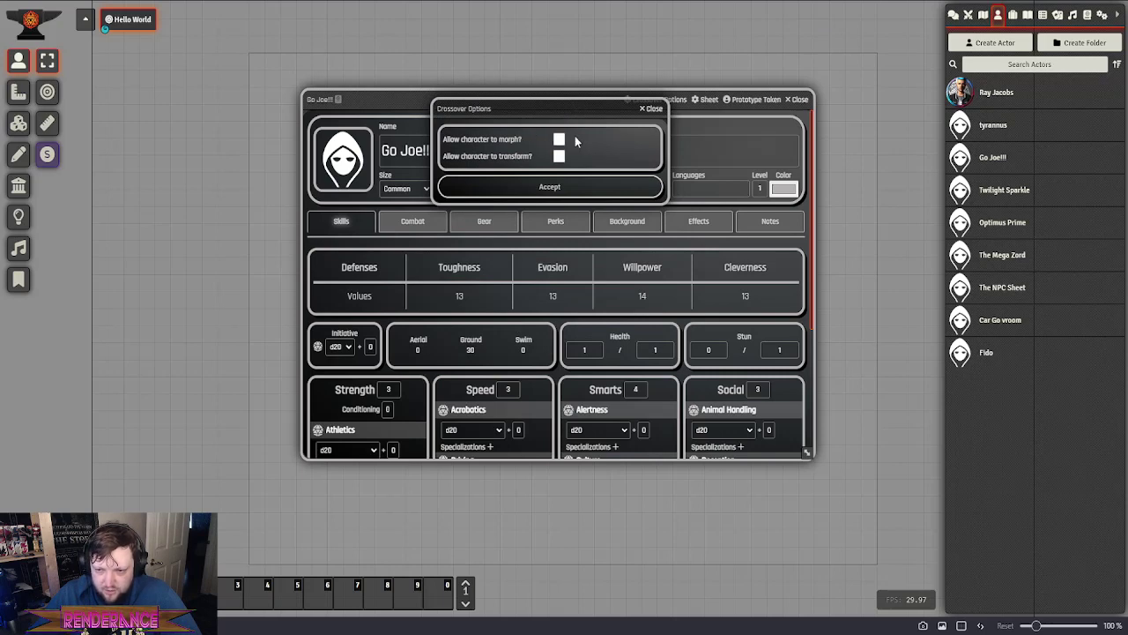
left_click(560, 139)
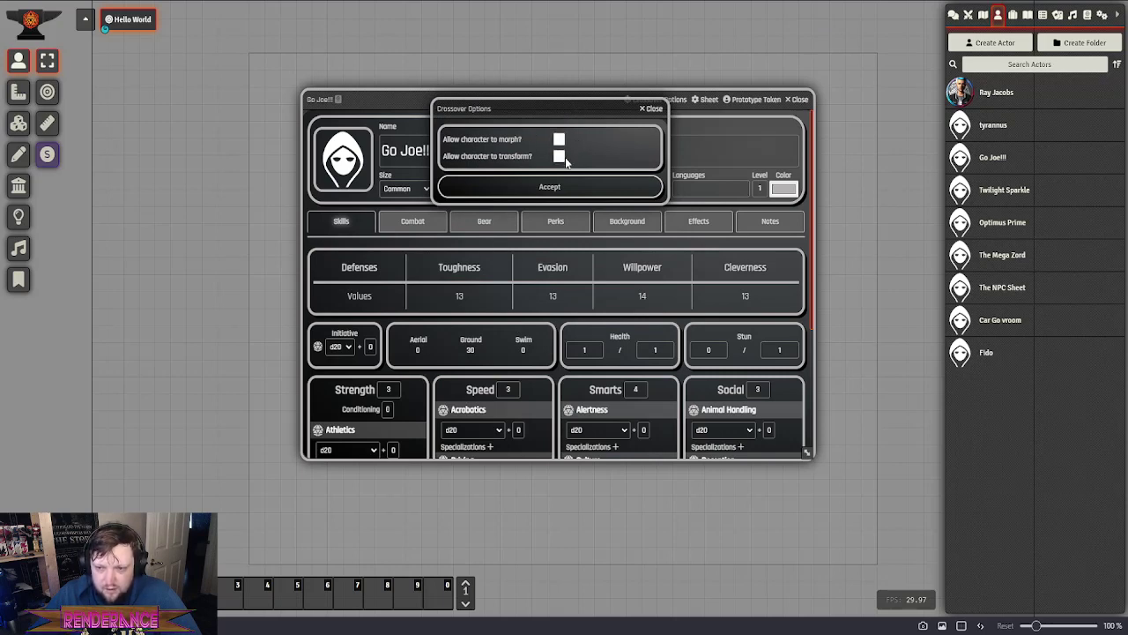
left_click(560, 157)
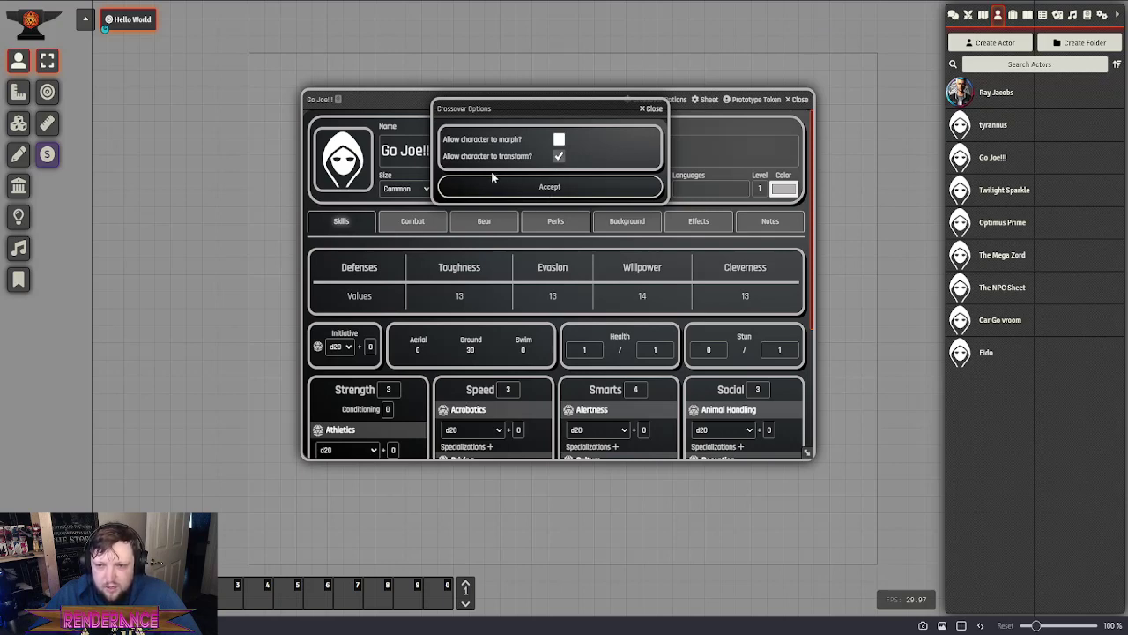
left_click(564, 189)
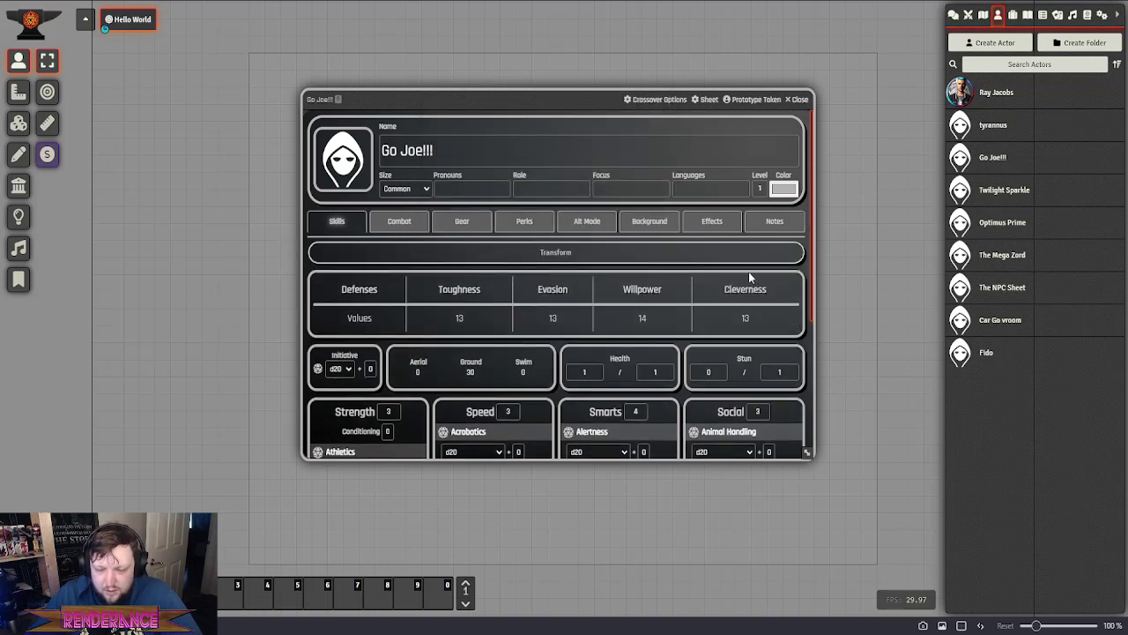
left_click(606, 221)
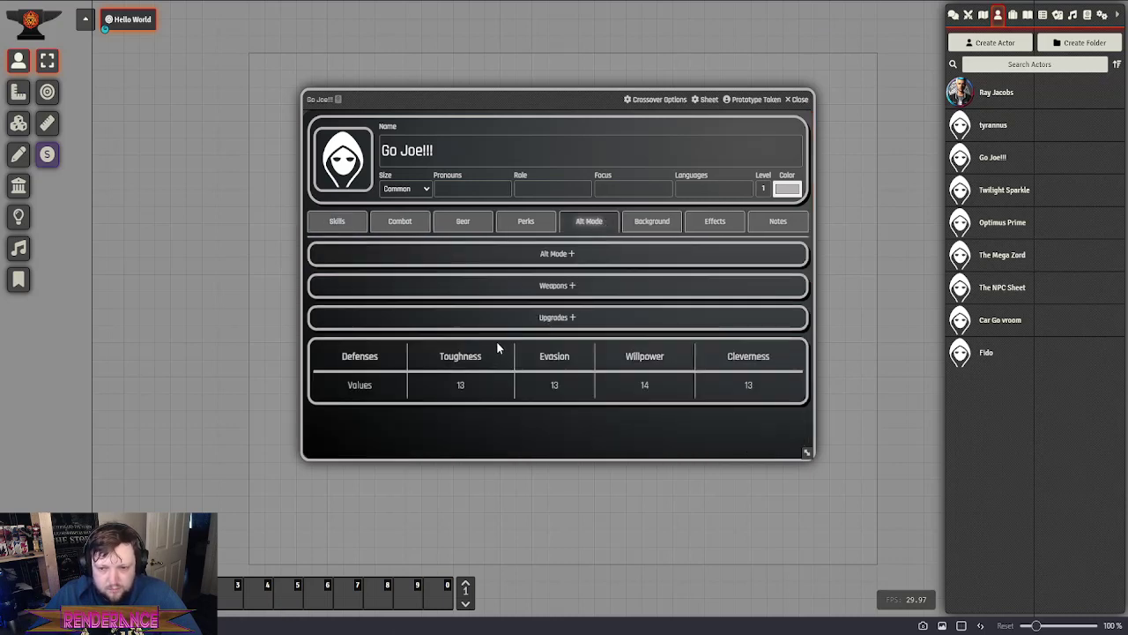
left_click(796, 99)
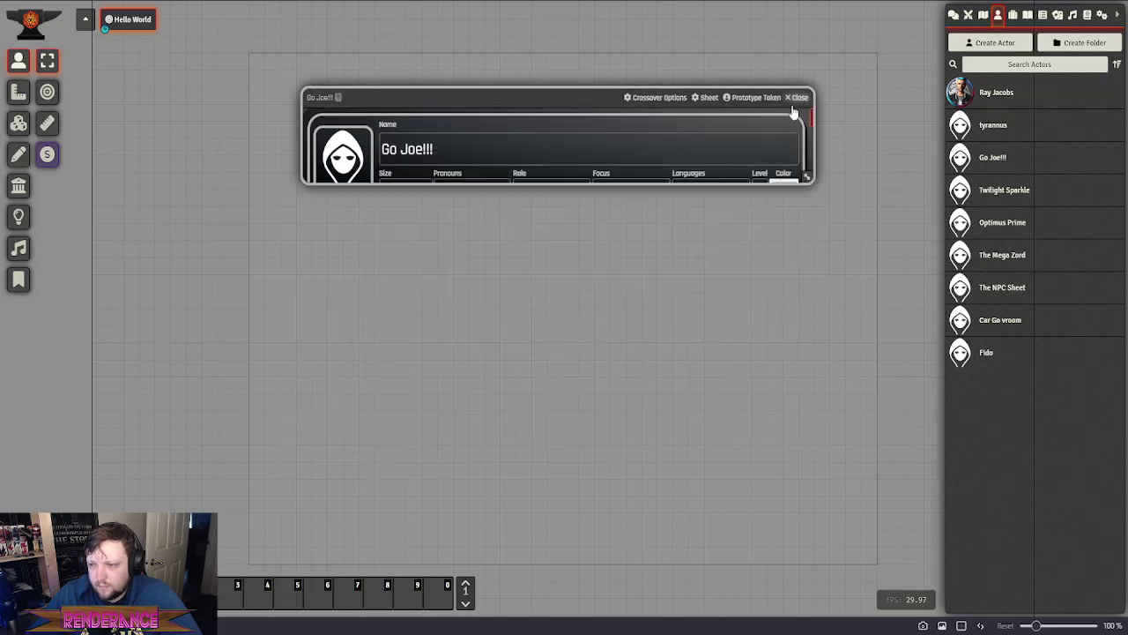